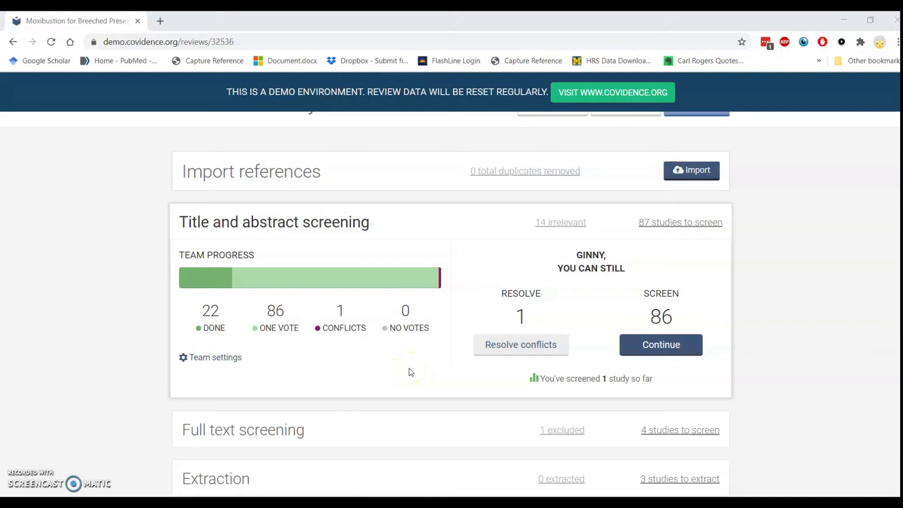
# Step: View the reference import page and return to the review summary
pyautogui.click(348, 173)
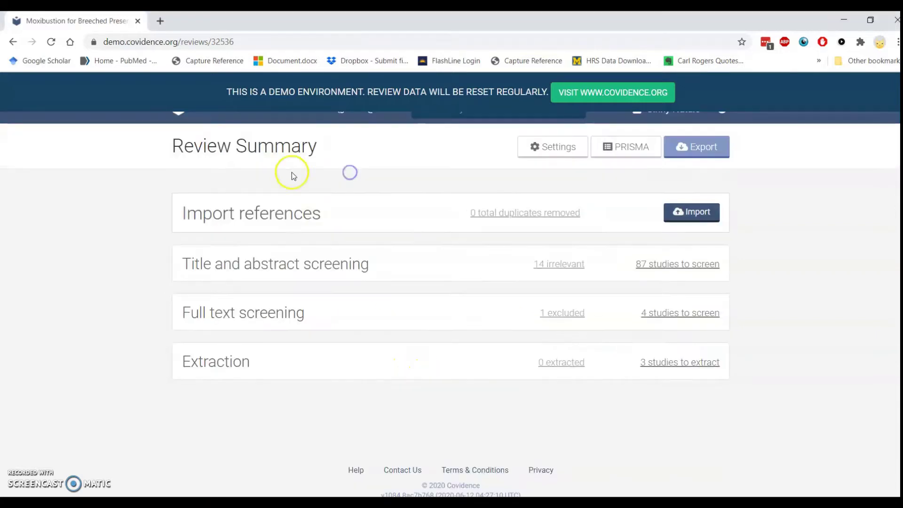
pyautogui.click(703, 216)
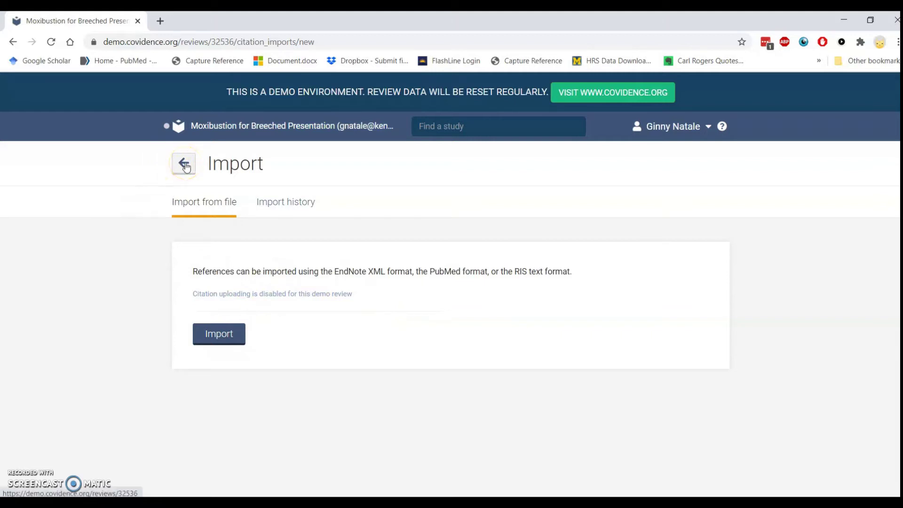
pyautogui.click(185, 166)
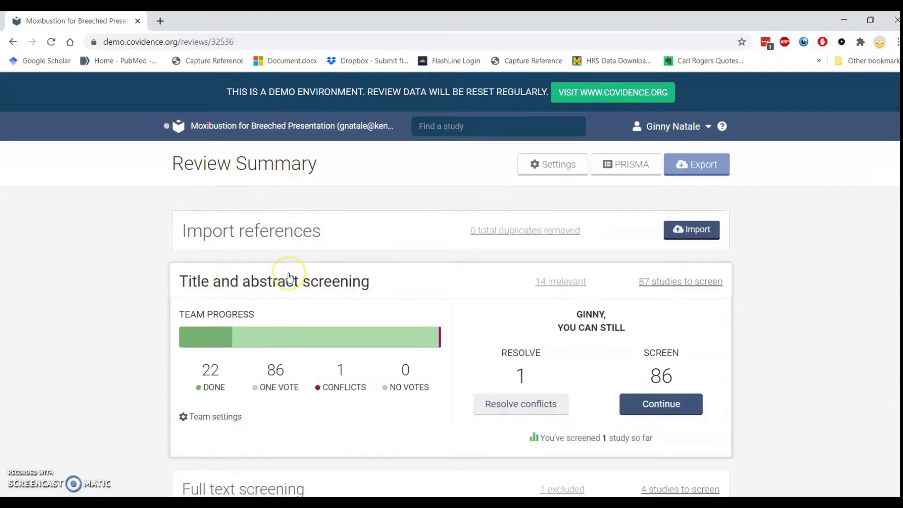
# Step: Switch the title and abstract screening team rules to Manage rules and add the second listed reviewer as the one who can resolve conflicts
pyautogui.scroll(-1, 289, 277)
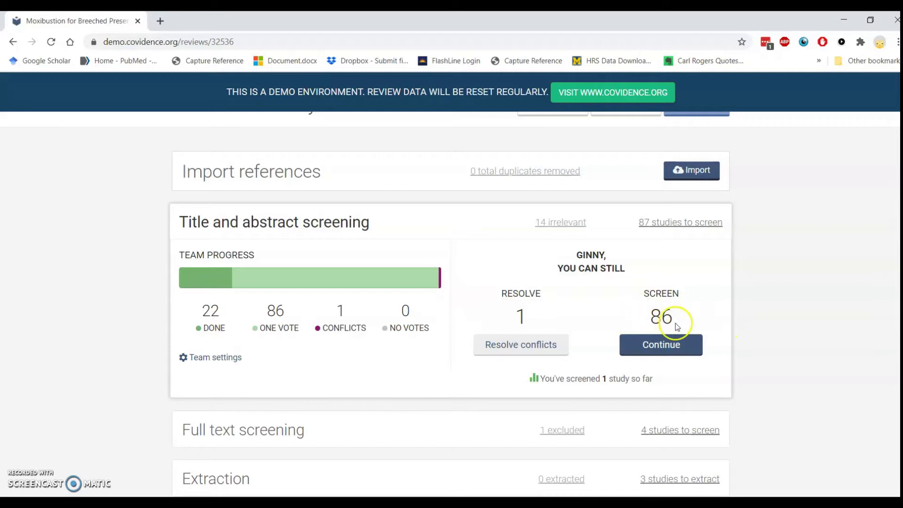
pyautogui.click(209, 361)
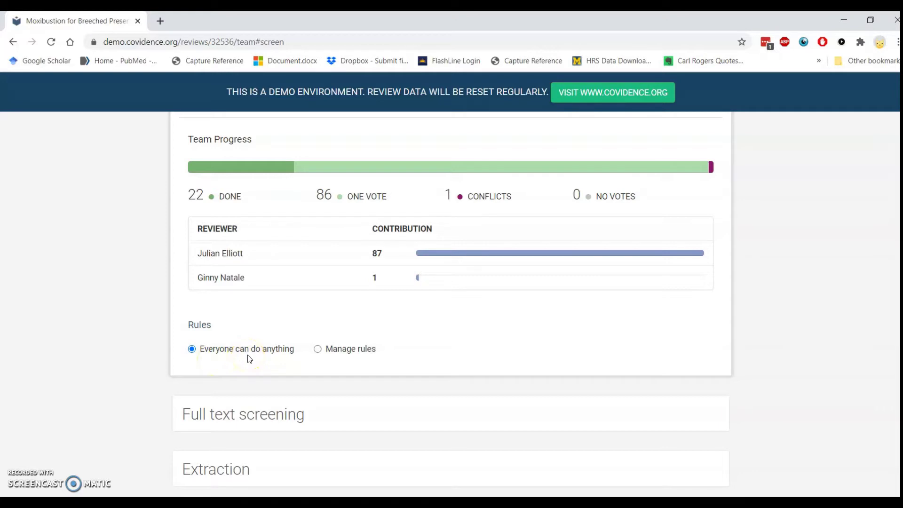
pyautogui.click(318, 348)
pyautogui.scroll(-2, 367, 356)
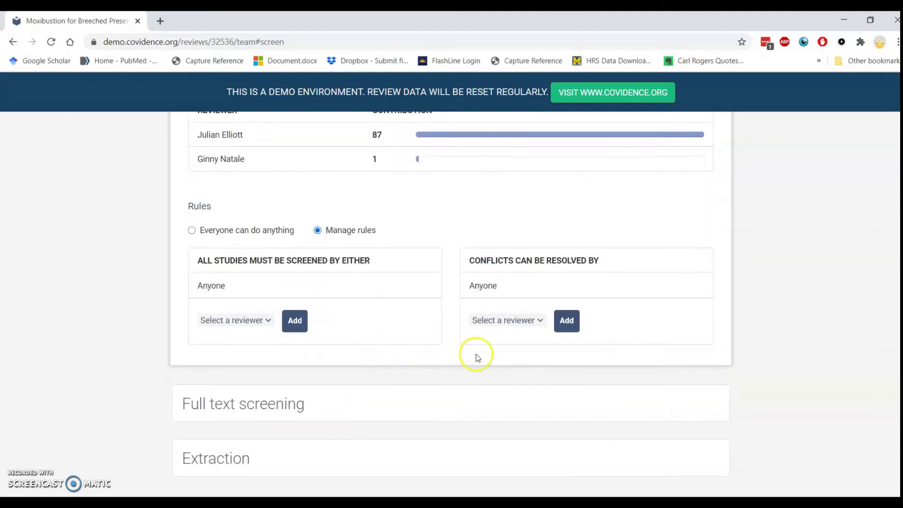
pyautogui.click(566, 322)
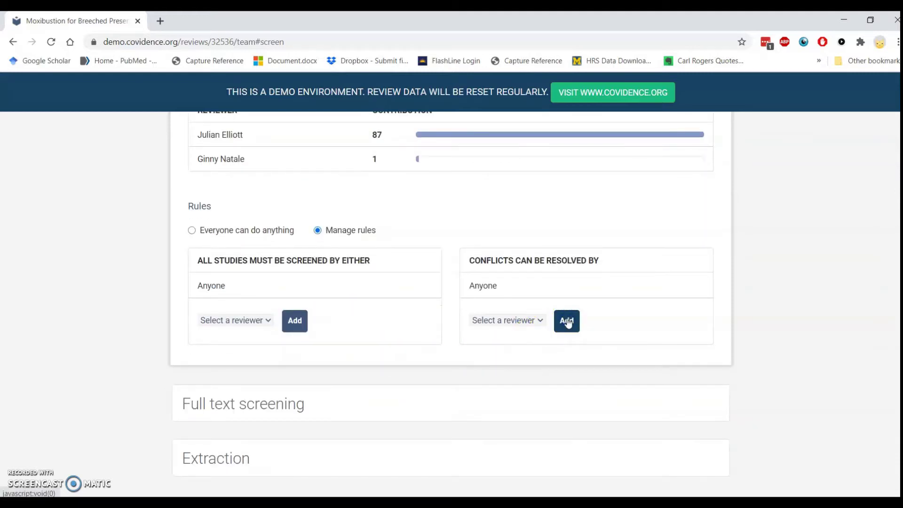
pyautogui.click(538, 321)
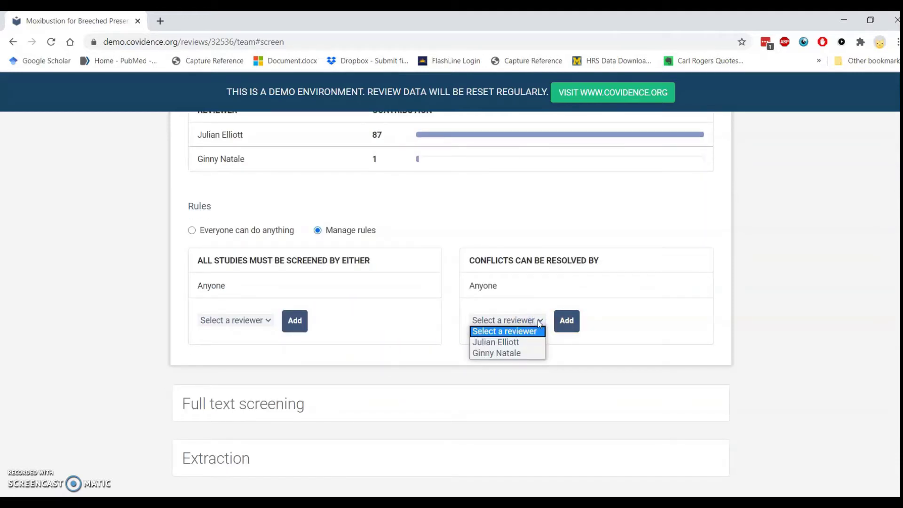
pyautogui.click(532, 356)
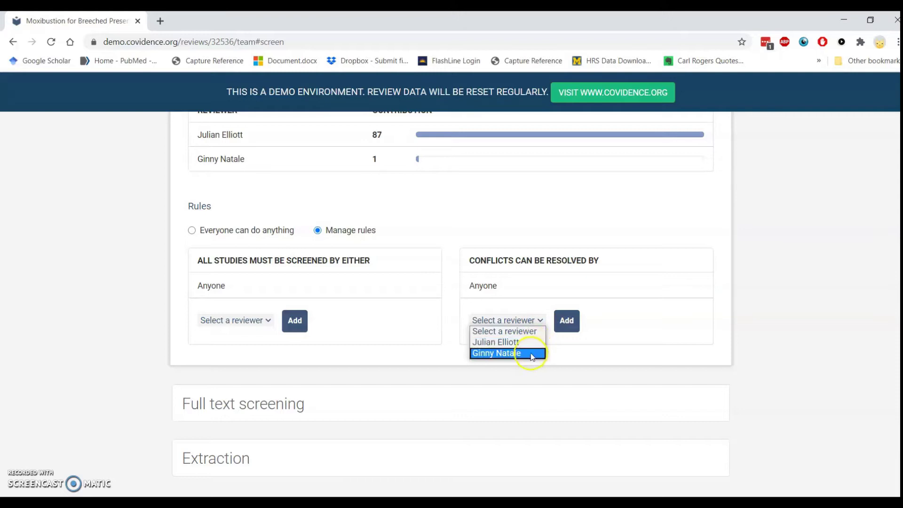
pyautogui.click(559, 328)
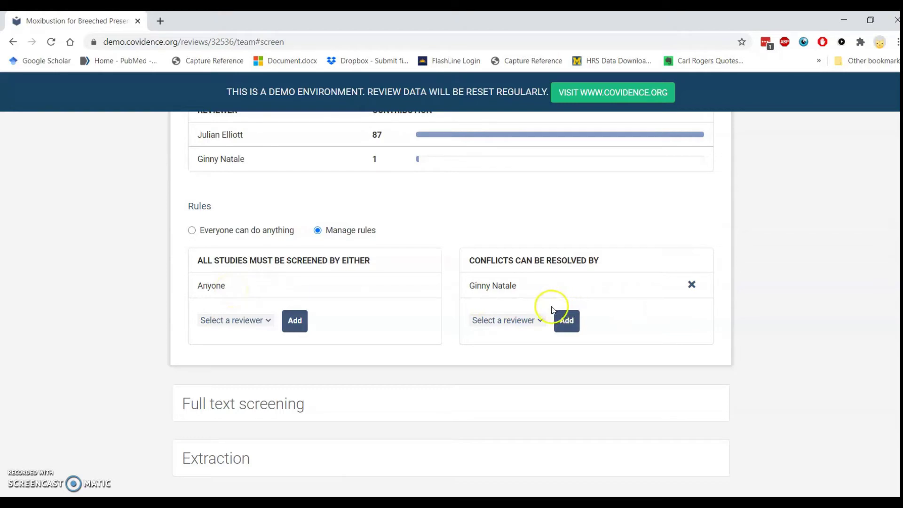
# Step: Open the review settings and look through the search strategy, review citation and required-reviewer fields
pyautogui.scroll(1, 510, 316)
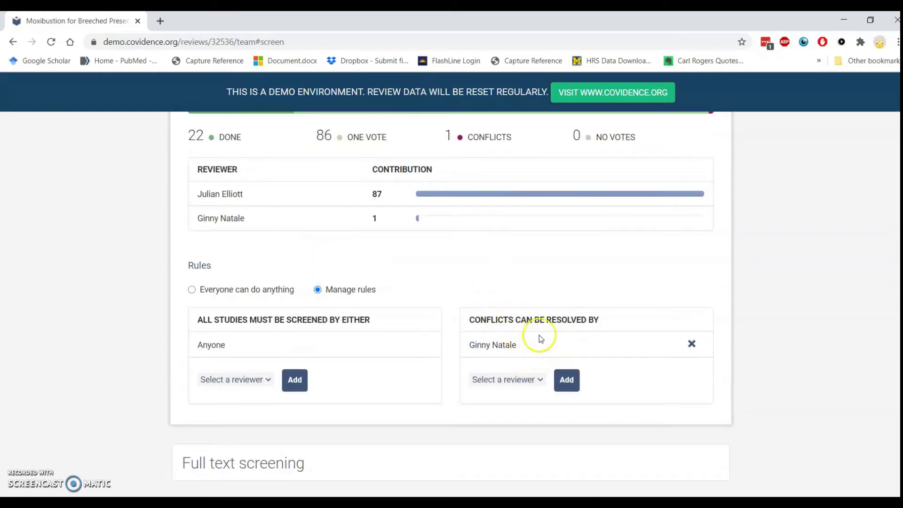
pyautogui.scroll(3, 539, 349)
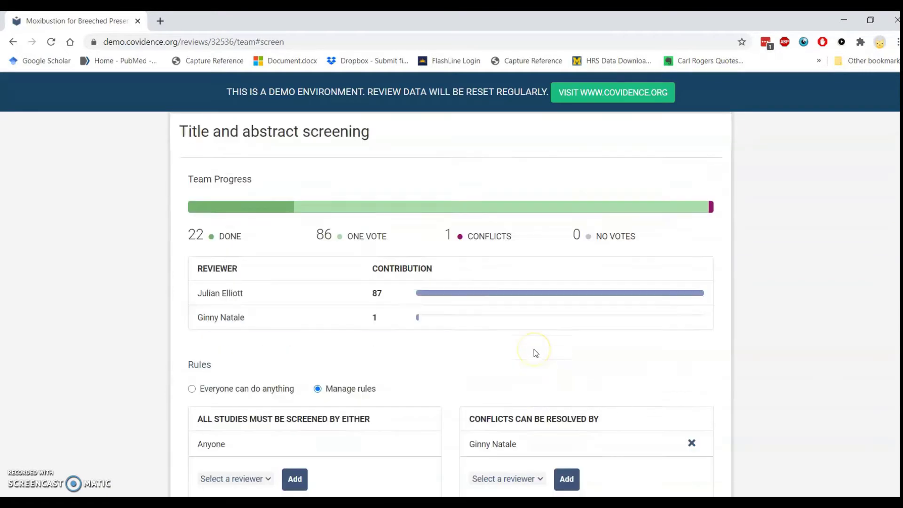
pyautogui.scroll(-2, 182, 246)
pyautogui.scroll(4, 306, 242)
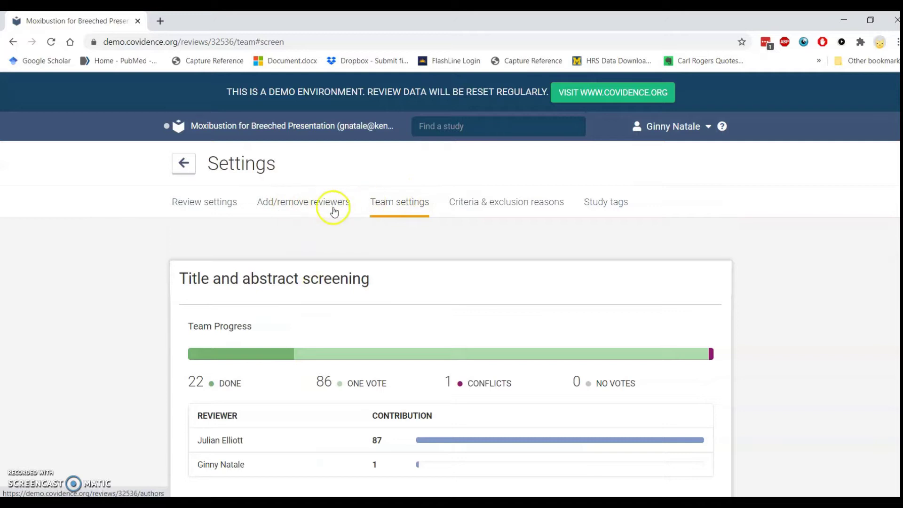
pyautogui.click(215, 206)
pyautogui.click(214, 207)
pyautogui.click(255, 248)
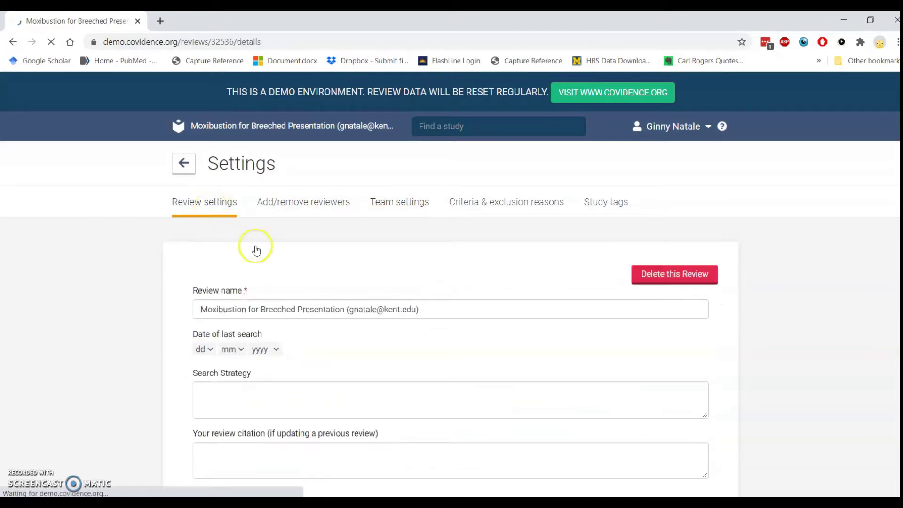
pyautogui.scroll(-1, 388, 291)
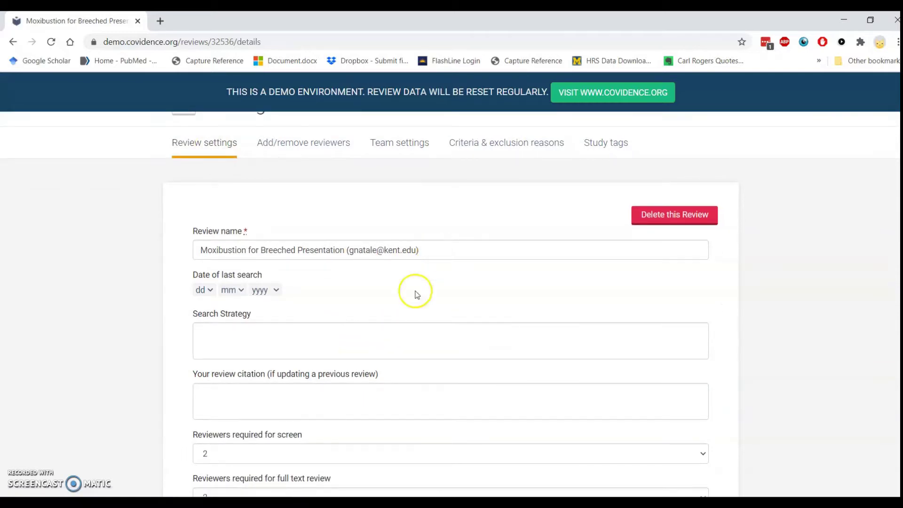
pyautogui.click(254, 330)
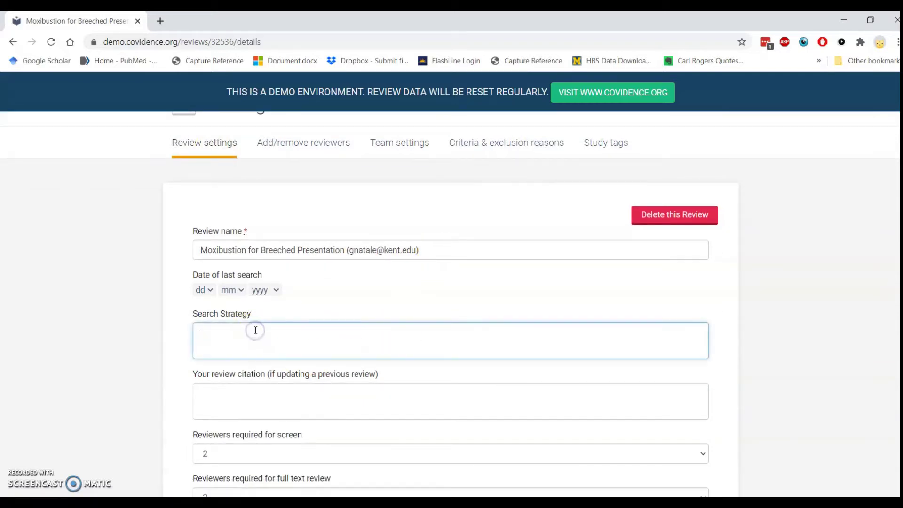
pyautogui.scroll(-1, 245, 315)
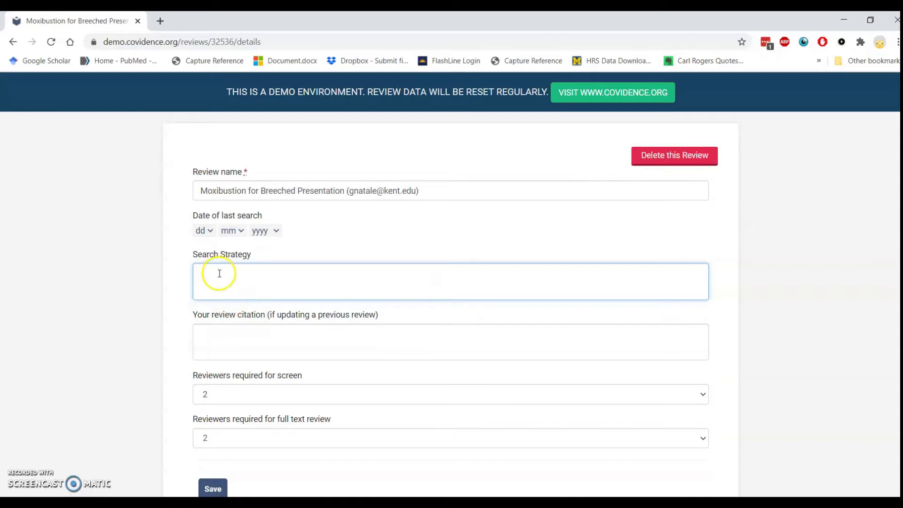
pyautogui.click(215, 332)
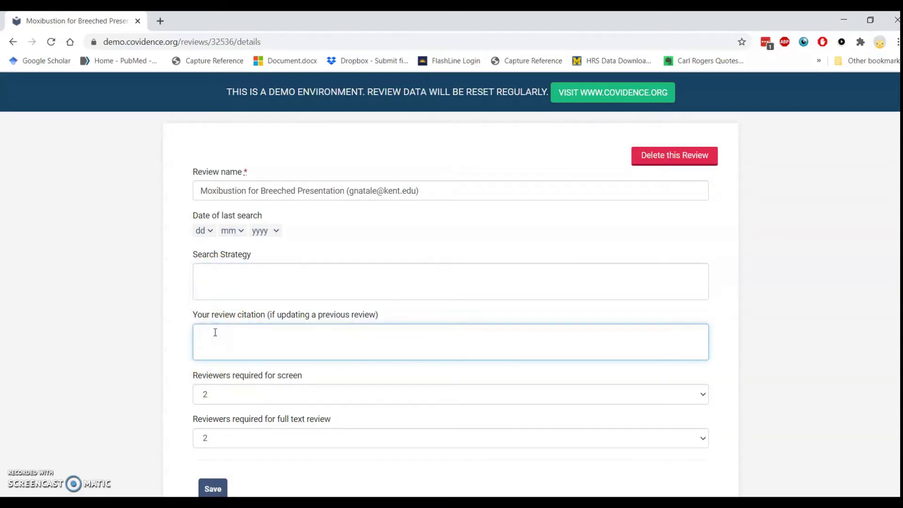
pyautogui.scroll(-1, 215, 332)
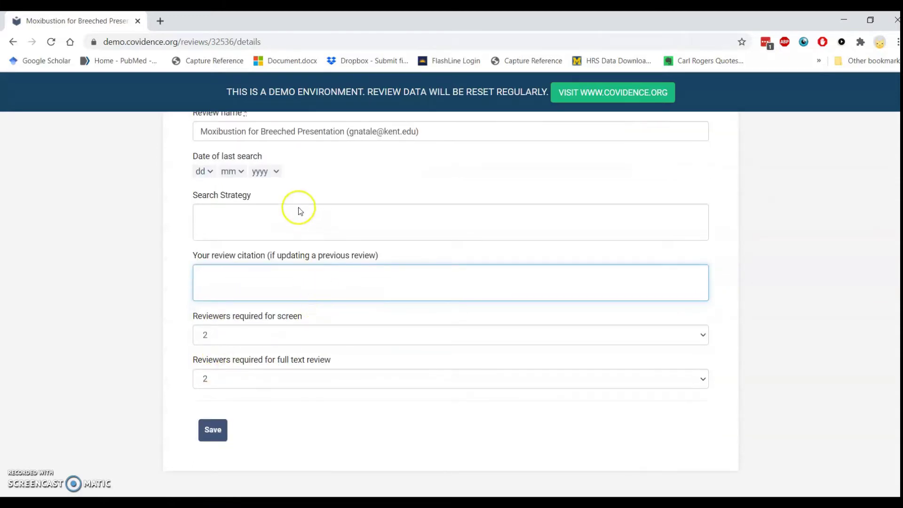
# Step: Set the review's date of last search to day 7, month 1, year 2020
pyautogui.click(206, 172)
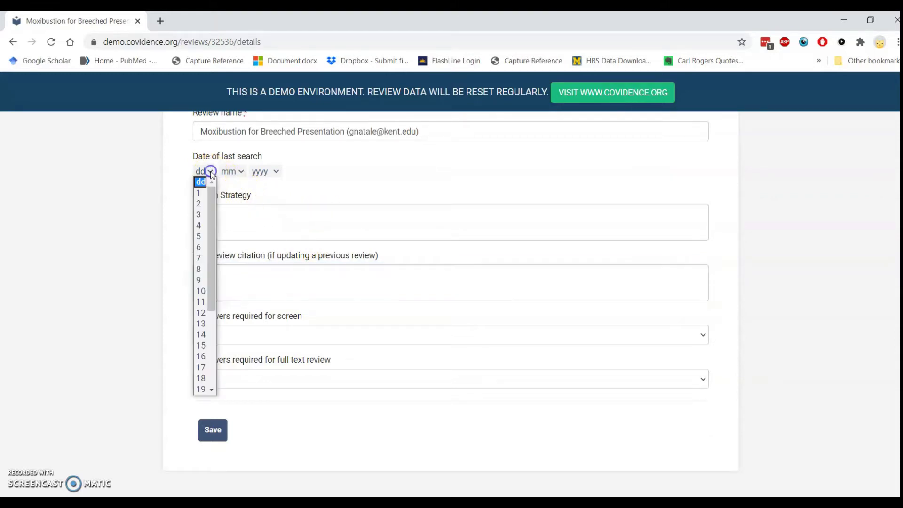
pyautogui.click(199, 258)
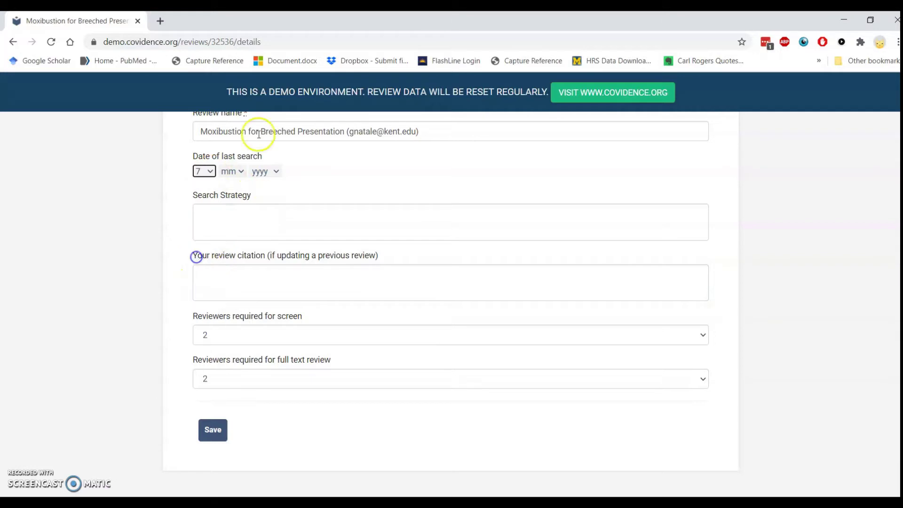
pyautogui.click(233, 172)
pyautogui.click(240, 194)
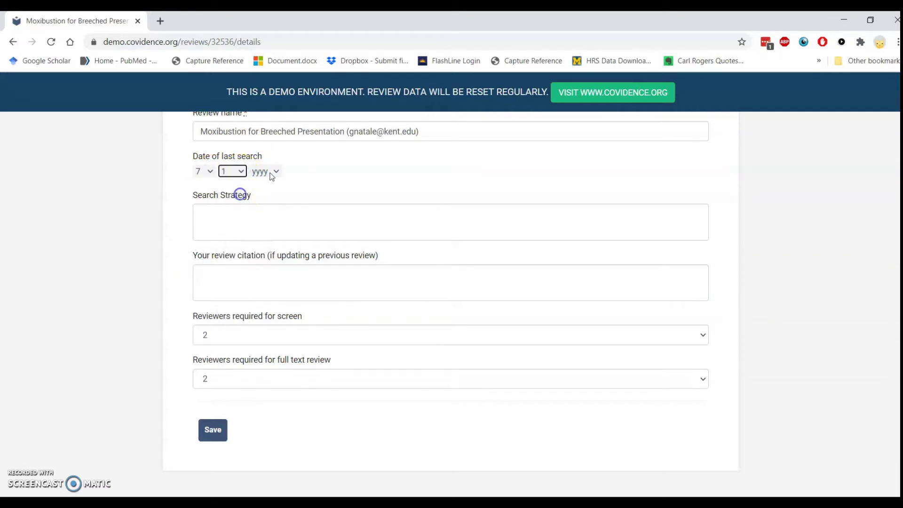
pyautogui.click(272, 176)
pyautogui.click(279, 390)
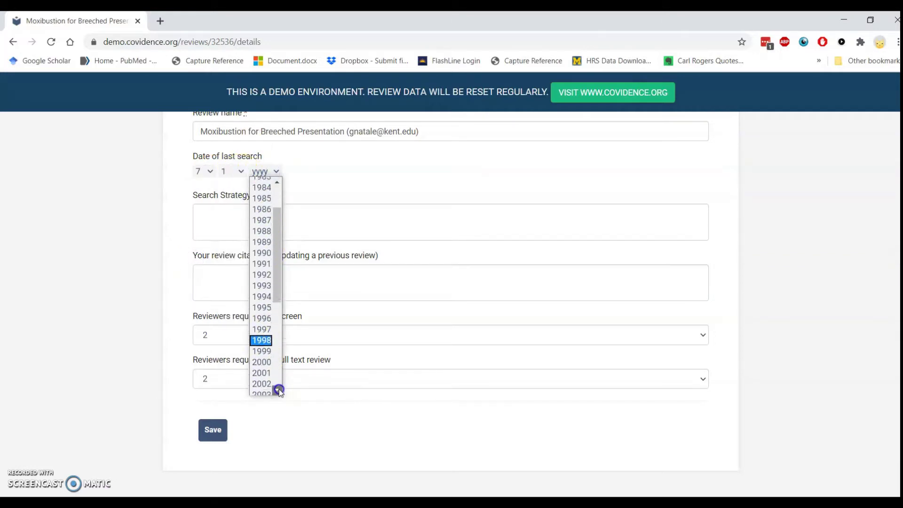
pyautogui.scroll(-6, 279, 390)
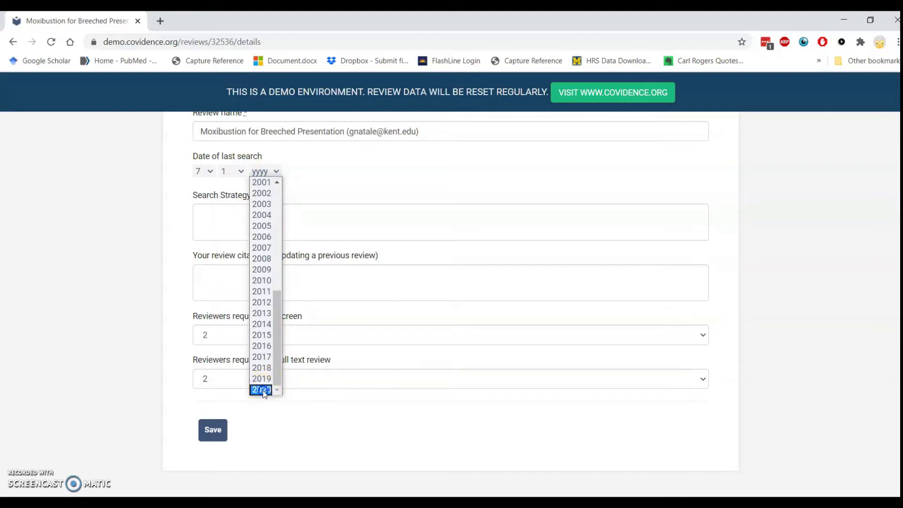
pyautogui.click(262, 389)
# Step: Check the reviewer-count options for screening and full text review, keep both at 2, and save the review settings
pyautogui.click(249, 229)
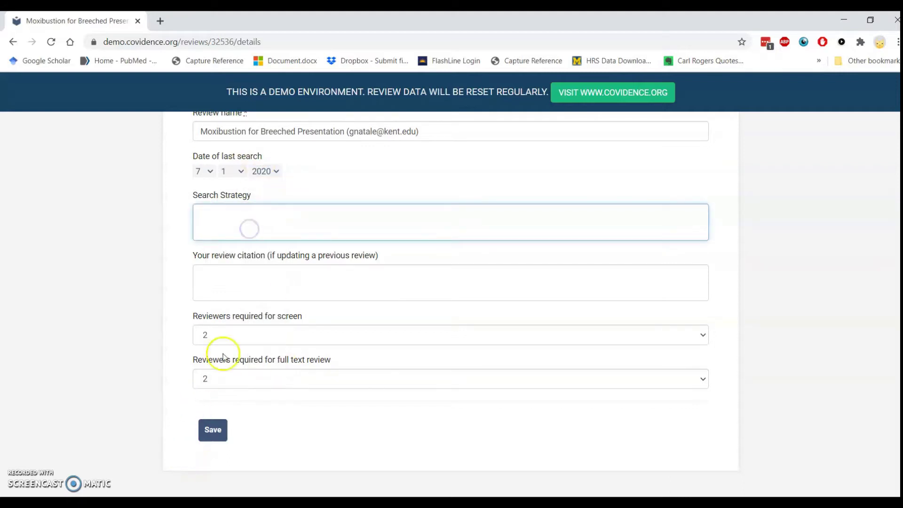
pyautogui.click(253, 335)
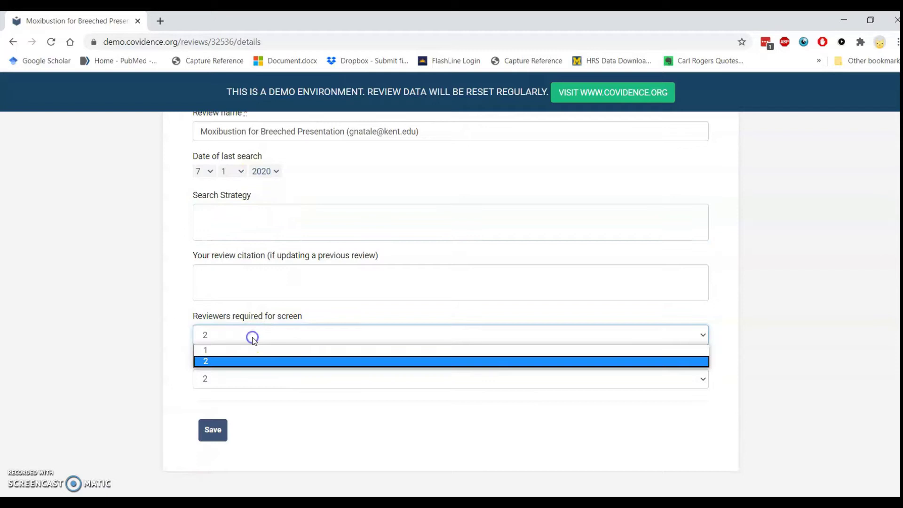
pyautogui.click(253, 338)
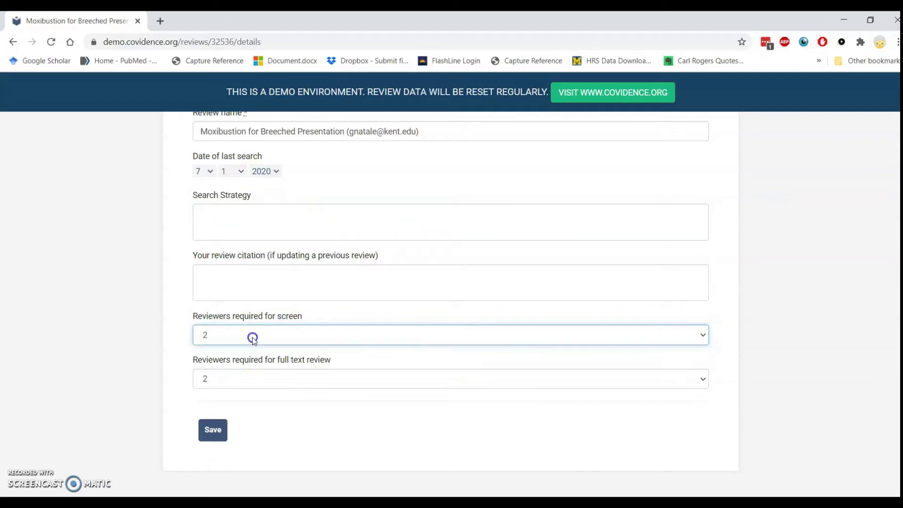
pyautogui.click(256, 381)
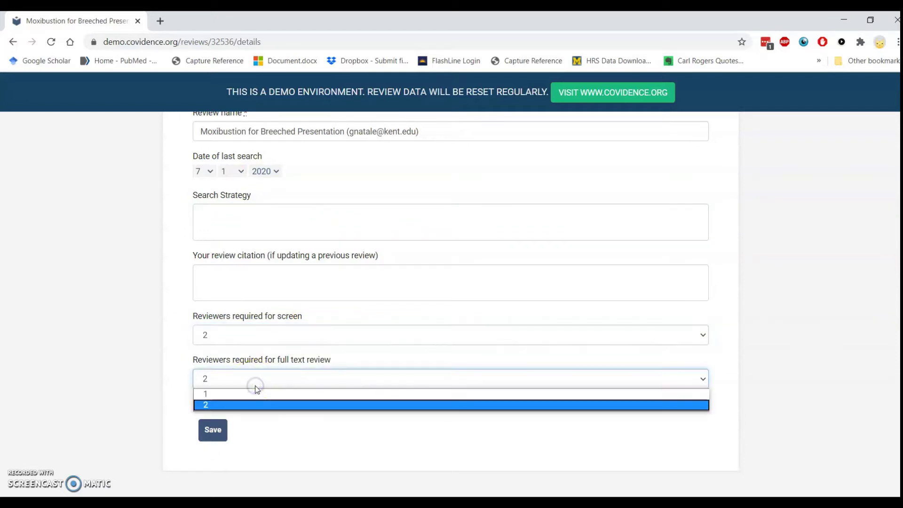
pyautogui.click(253, 374)
pyautogui.click(213, 430)
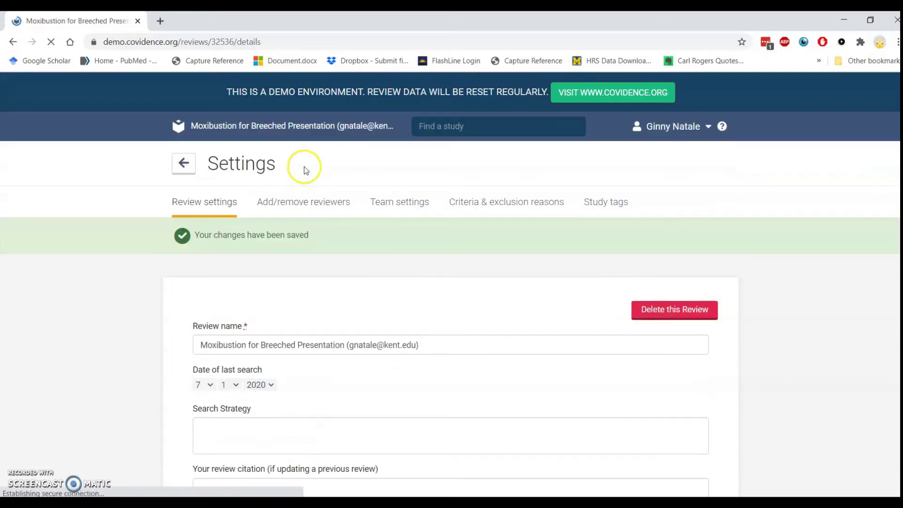
# Step: View the review's reviewer list and the team settings' full text screening progress and rules
pyautogui.click(304, 205)
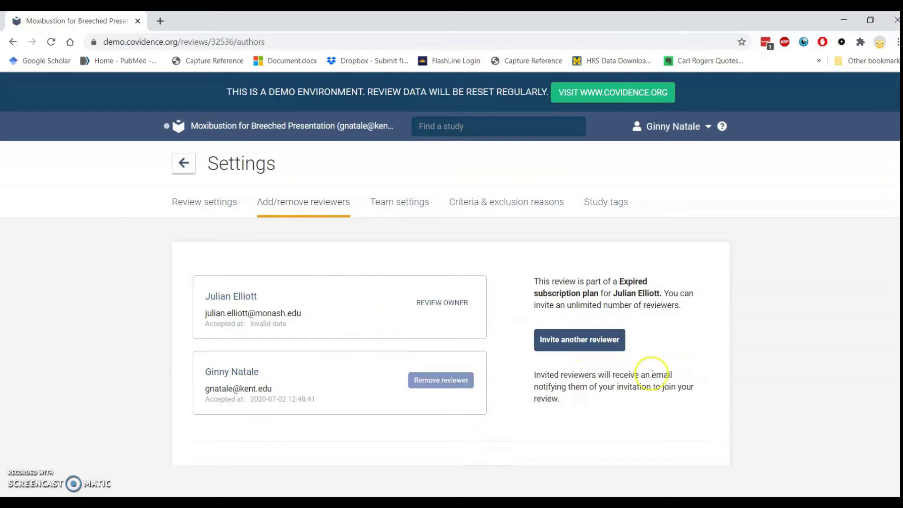
pyautogui.click(425, 206)
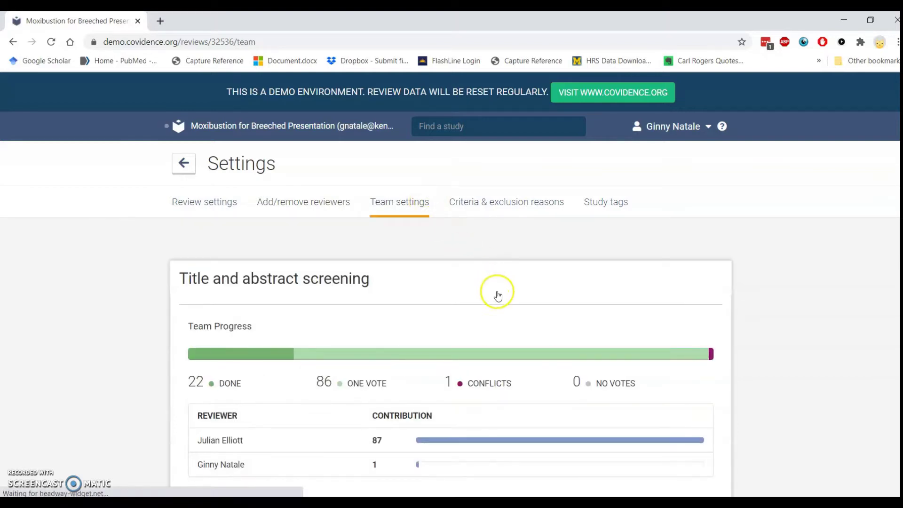
pyautogui.scroll(-4, 498, 298)
pyautogui.scroll(-4, 431, 415)
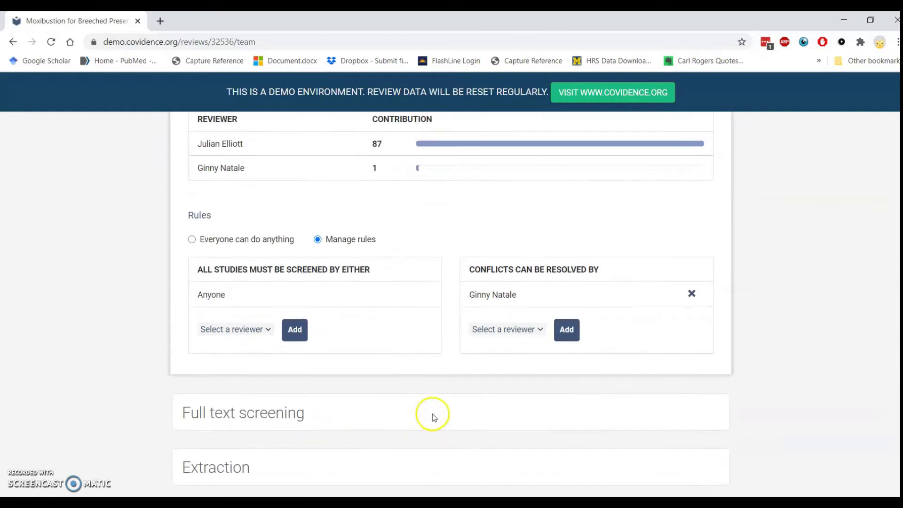
pyautogui.click(318, 347)
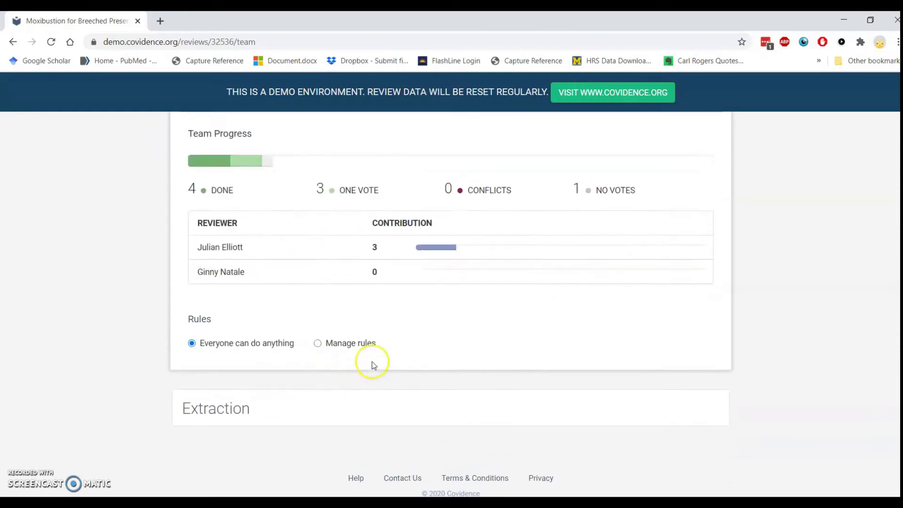
pyautogui.scroll(2, 282, 338)
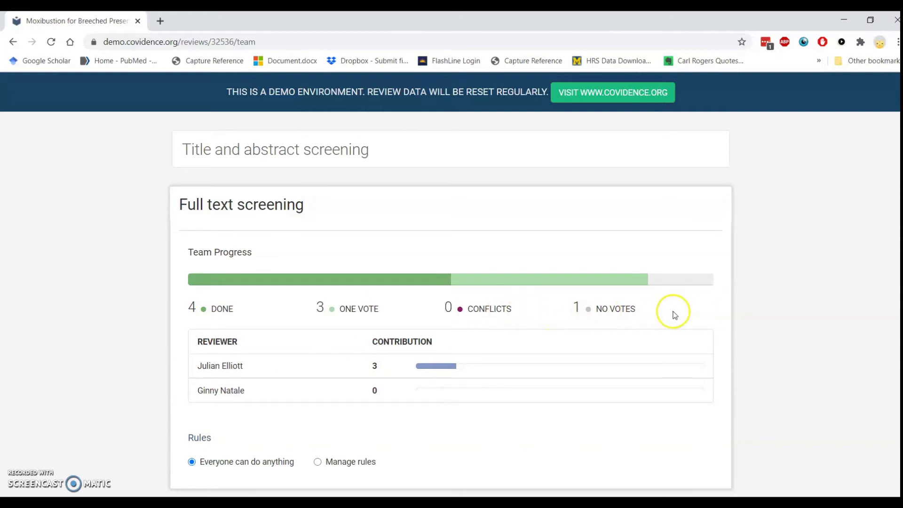
pyautogui.scroll(-1, 433, 359)
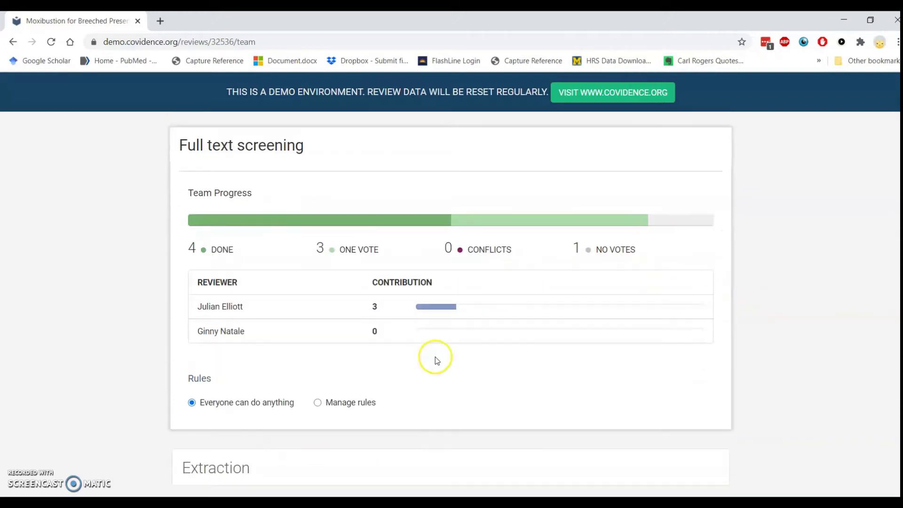
# Step: Enable managed rules for full text screening and add the signed-in reviewer as the one who can resolve conflicts
pyautogui.click(317, 403)
pyautogui.scroll(-2, 310, 399)
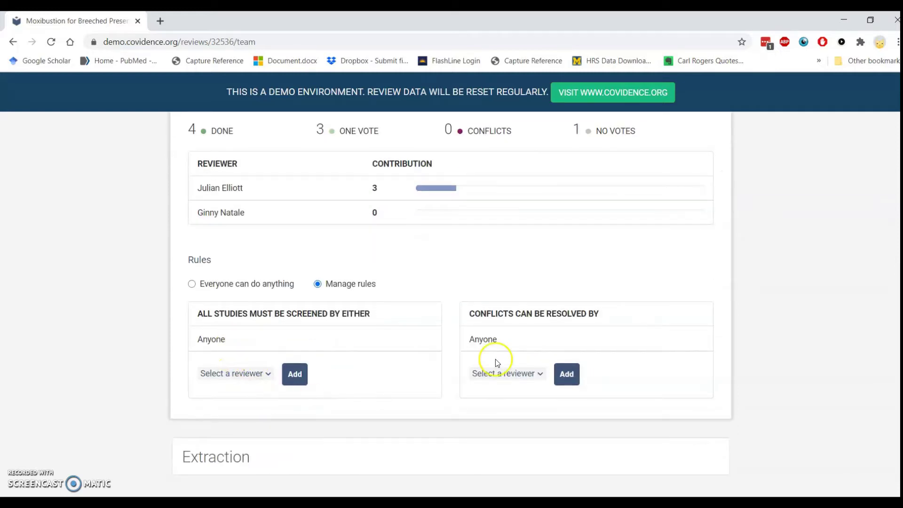
pyautogui.click(514, 374)
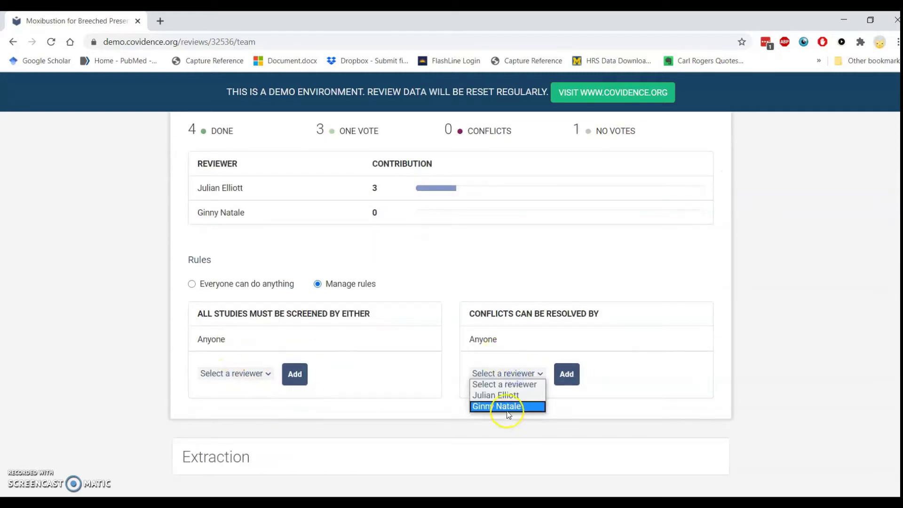
pyautogui.click(508, 406)
pyautogui.click(563, 378)
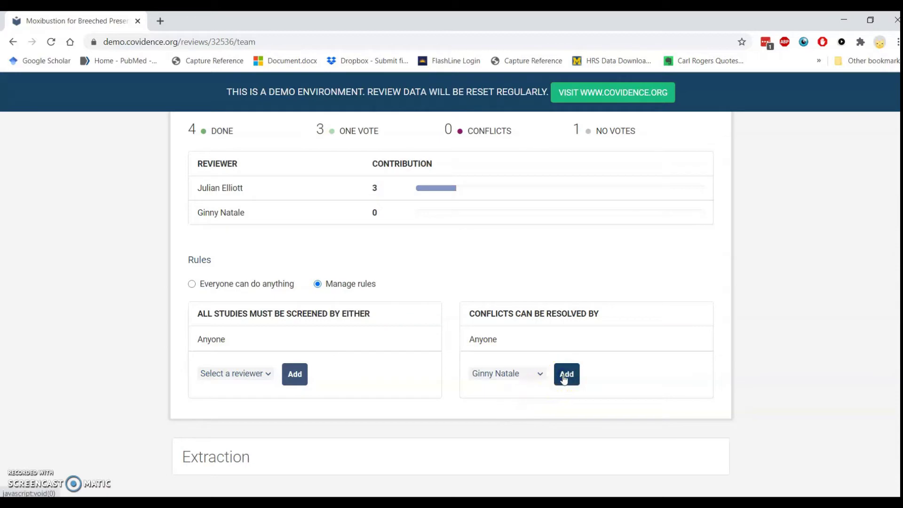
# Step: Enable managed rules for Extraction and add the signed-in reviewer as the one who can resolve consensus
pyautogui.scroll(-2, 403, 396)
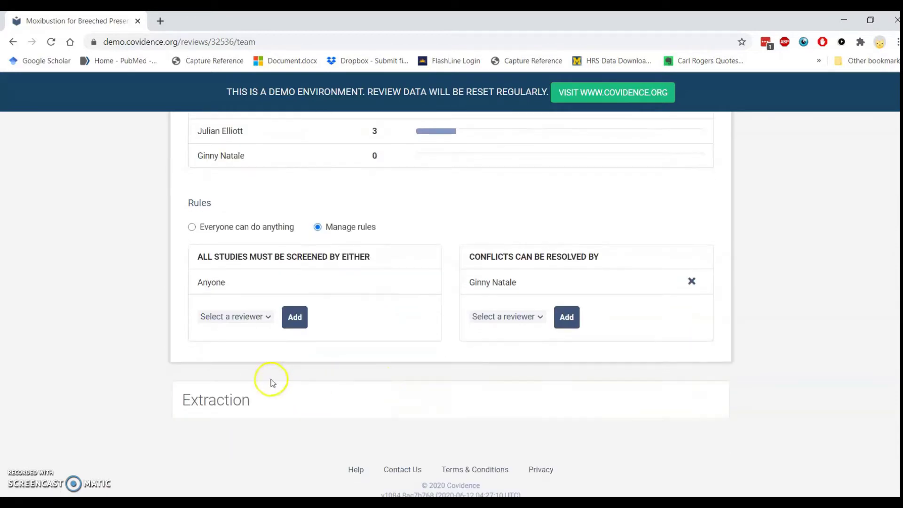
pyautogui.click(264, 401)
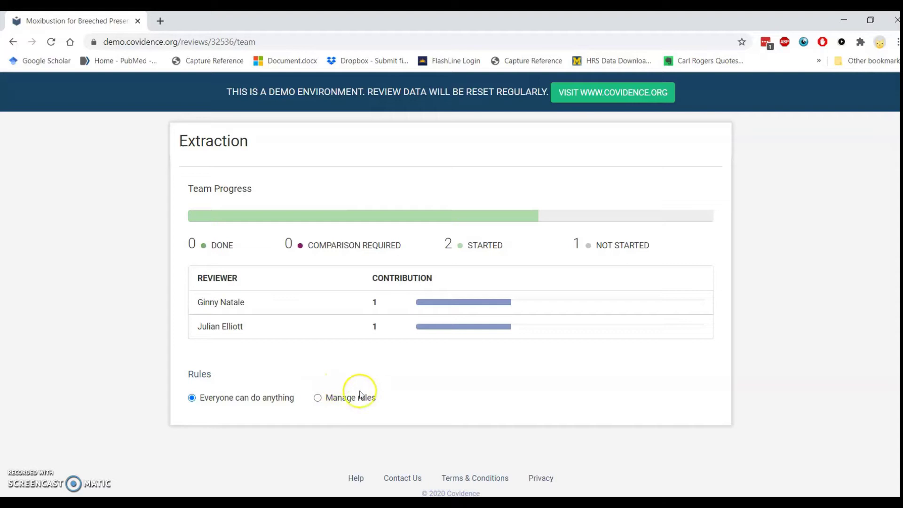
pyautogui.click(331, 397)
pyautogui.scroll(-2, 435, 389)
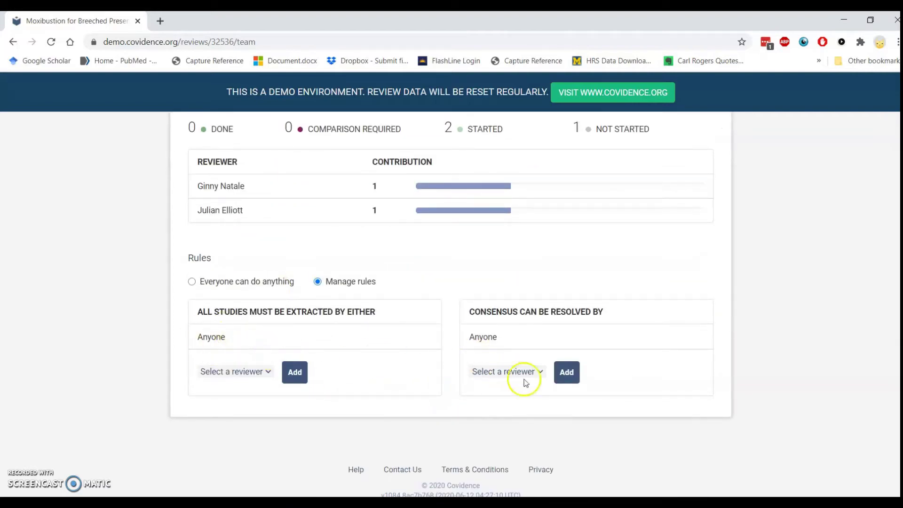
pyautogui.click(540, 373)
pyautogui.click(534, 405)
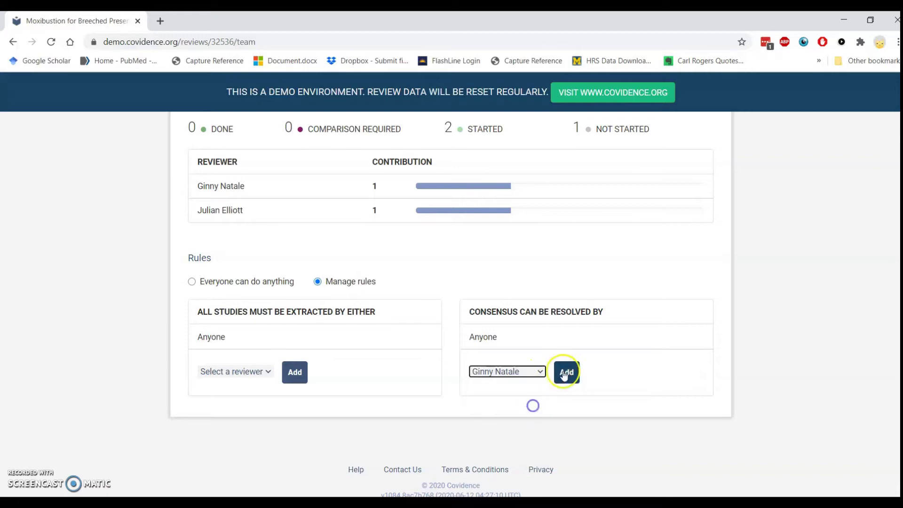
pyautogui.click(557, 376)
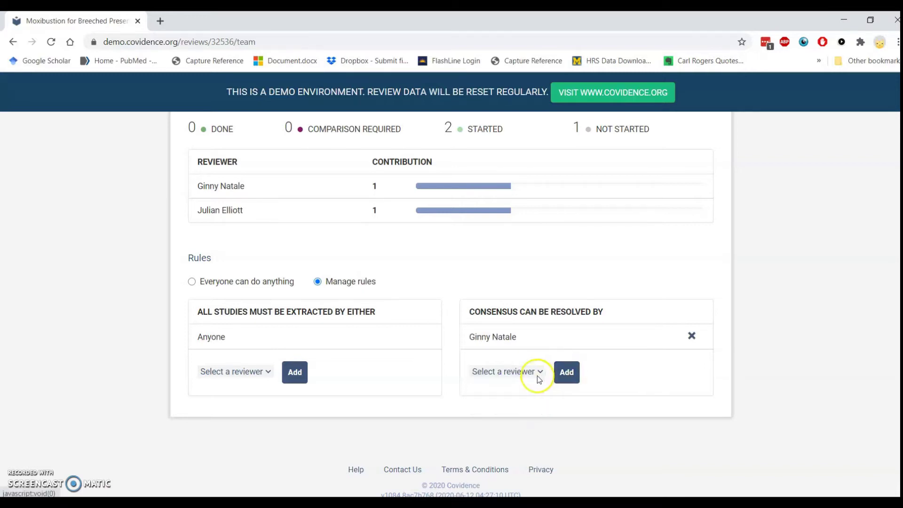
# Step: Enter exclusion criteria Primate, Mouse, Rat, Mice, Children and inclusion criteria Adults, Humans for screening and full text review, and save them
pyautogui.scroll(8, 532, 372)
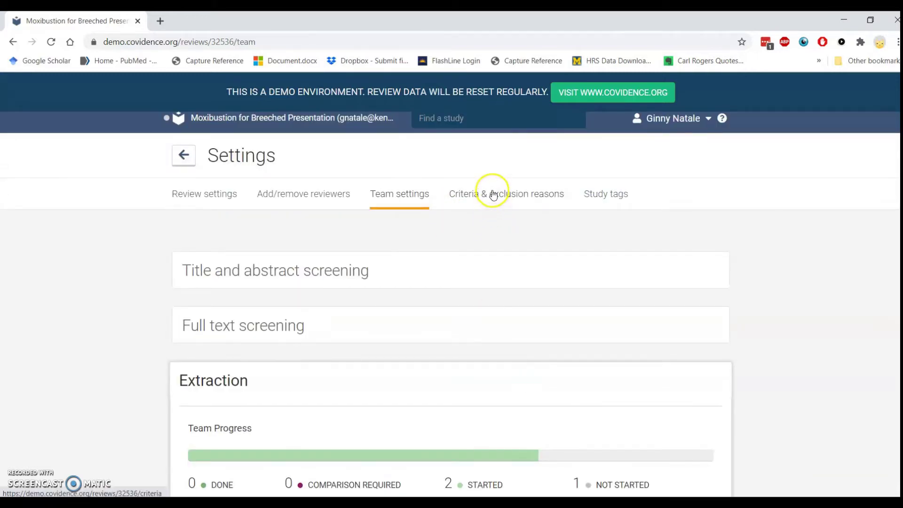
pyautogui.click(497, 205)
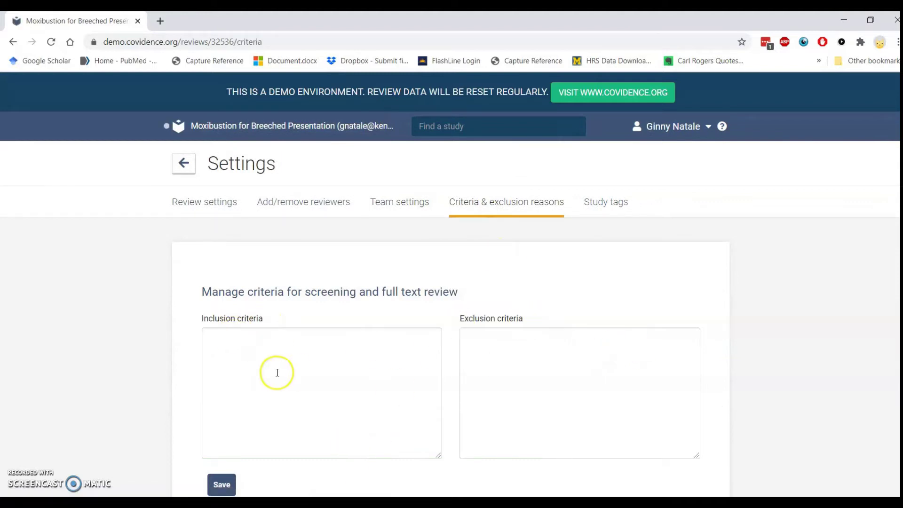
pyautogui.click(281, 349)
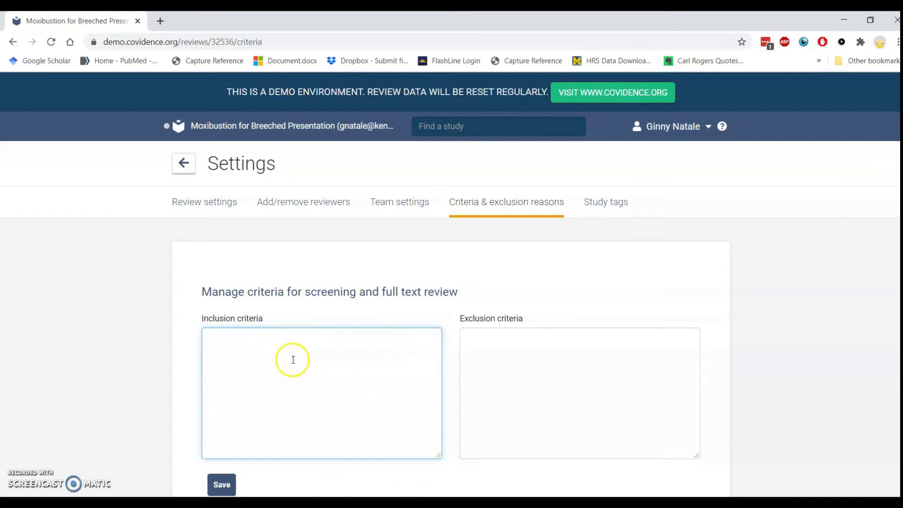
pyautogui.click(480, 350)
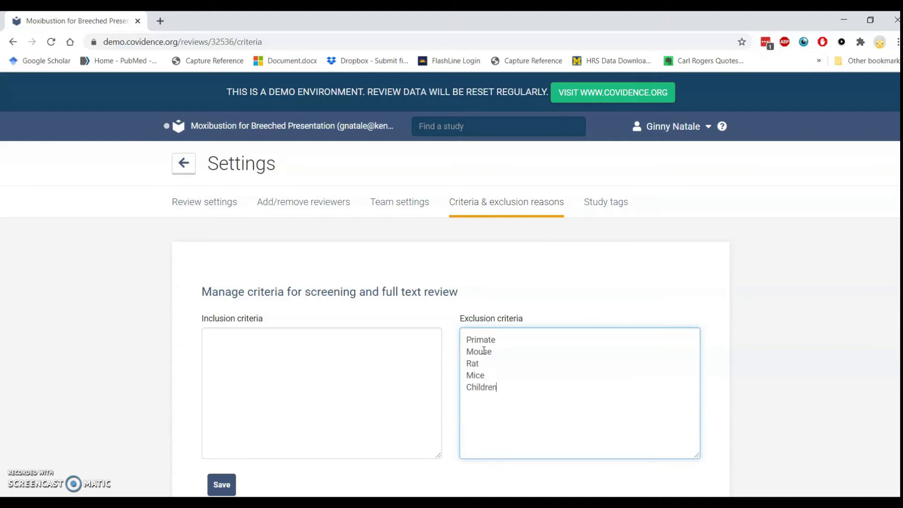
pyautogui.click(246, 364)
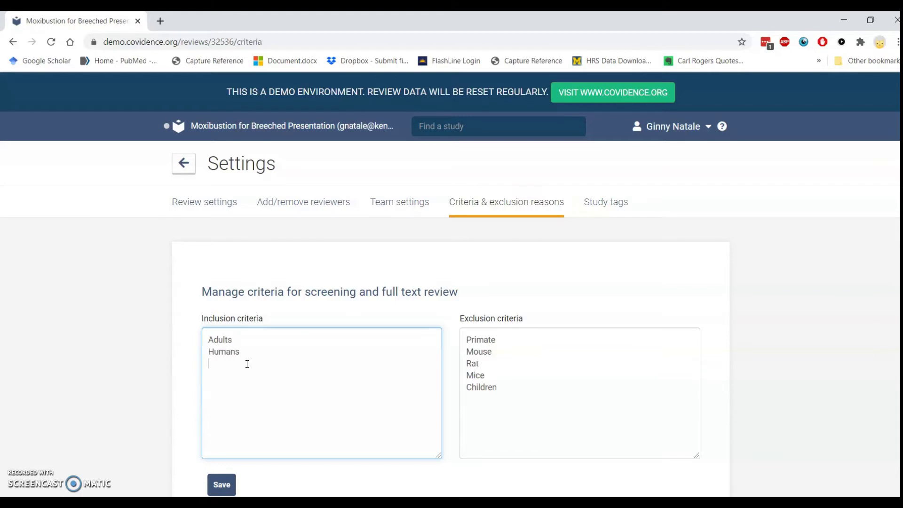
pyautogui.scroll(-1, 242, 411)
pyautogui.click(221, 426)
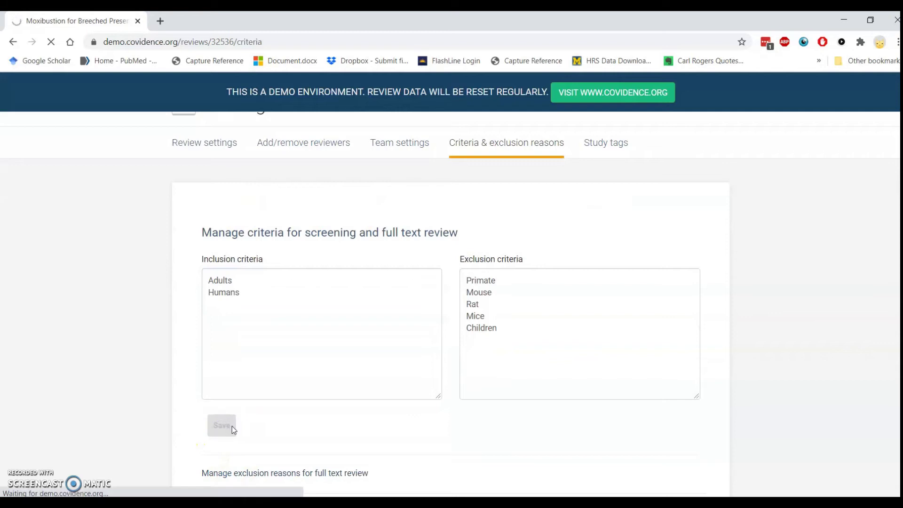
# Step: Add a study tag named "Clinical Trial" to the review
pyautogui.click(600, 203)
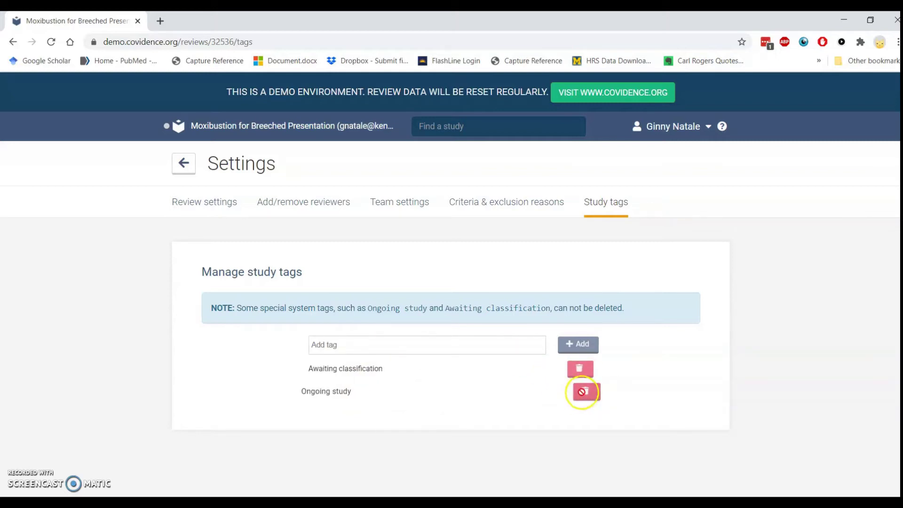
pyautogui.click(498, 343)
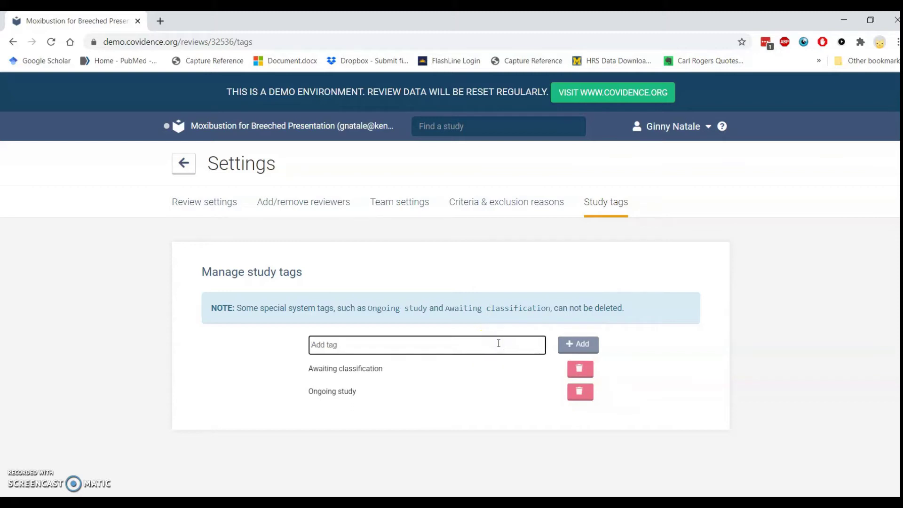
pyautogui.click(477, 337)
pyautogui.write('Clinical Trial')
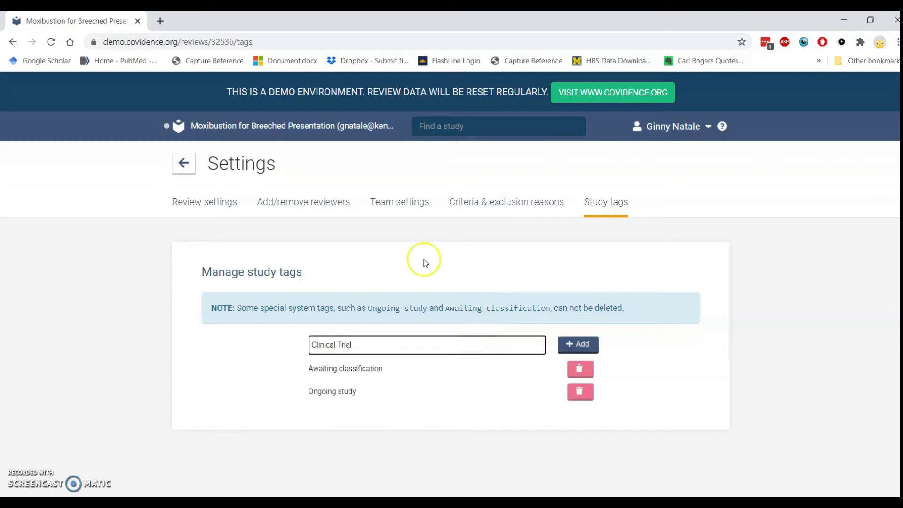
pyautogui.click(578, 344)
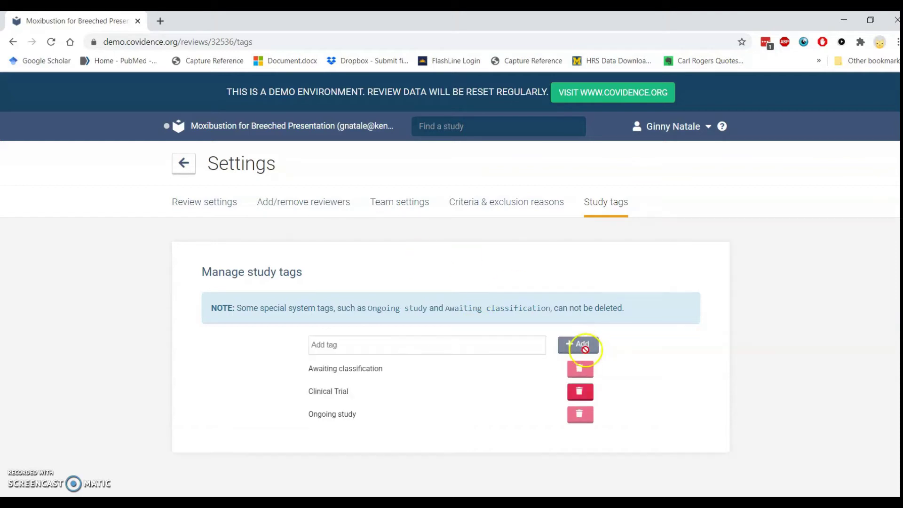
# Step: Return to the review summary and view the conflicting study awaiting a final decision in title and abstract screening
pyautogui.click(182, 172)
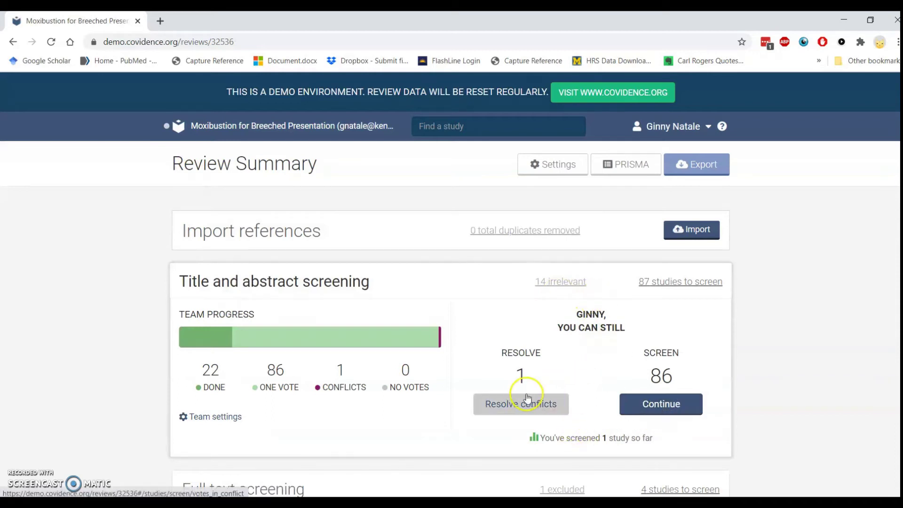
pyautogui.click(513, 406)
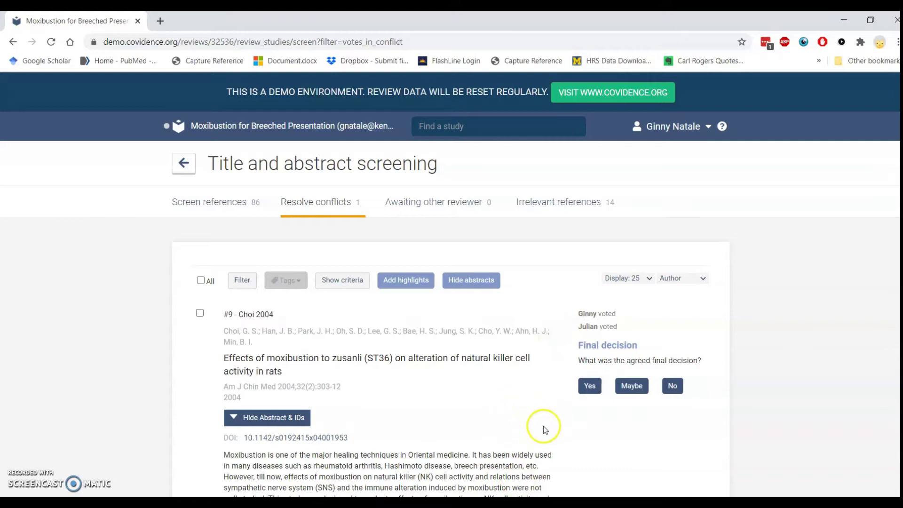
pyautogui.scroll(-1, 544, 425)
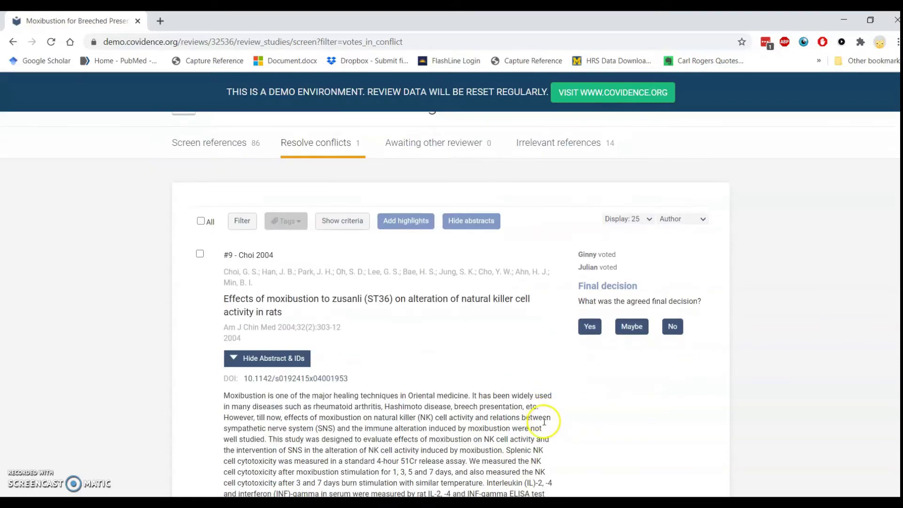
pyautogui.scroll(-1, 540, 396)
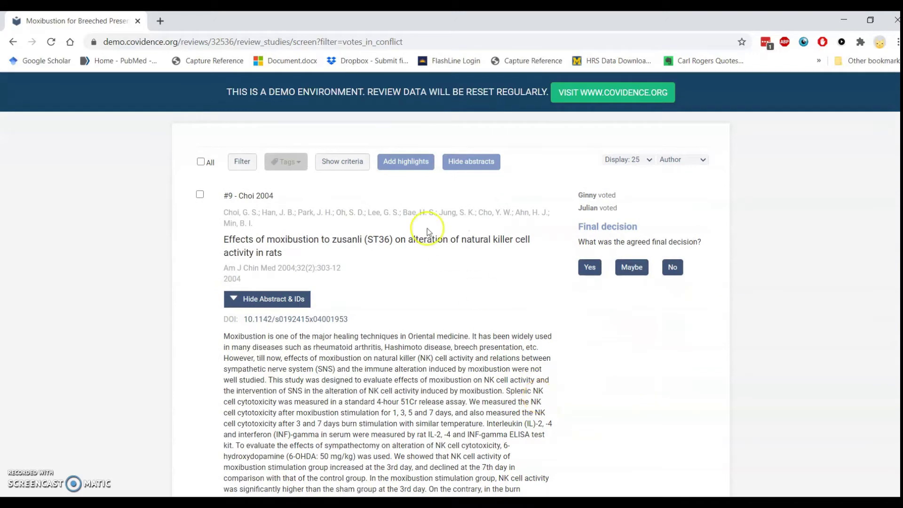
# Step: Go from the conflicting study to the highlight settings and add "adult" as a keyword for inclusion
pyautogui.click(405, 161)
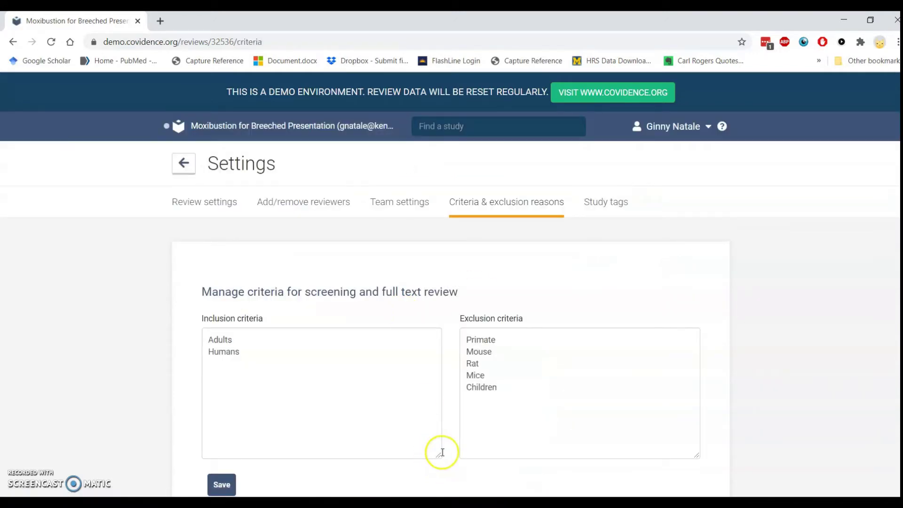
pyautogui.scroll(-2, 376, 451)
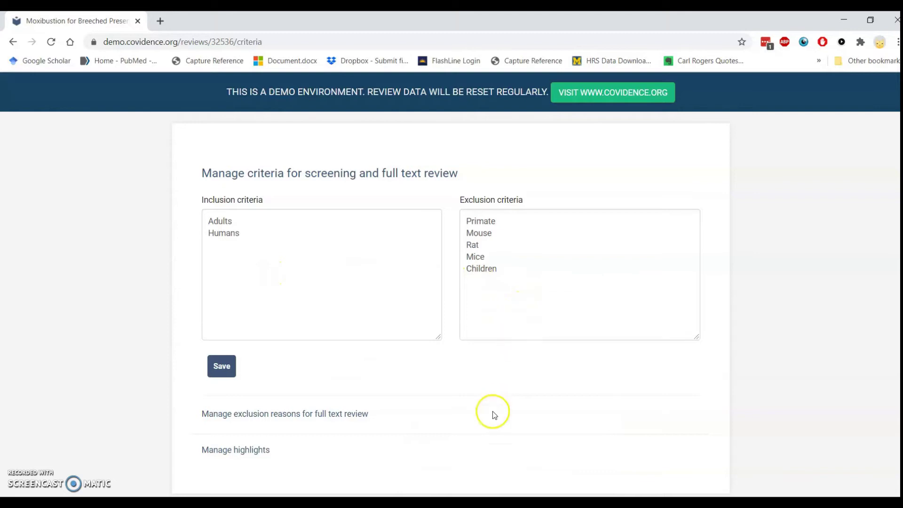
pyautogui.scroll(-1, 492, 412)
pyautogui.click(244, 396)
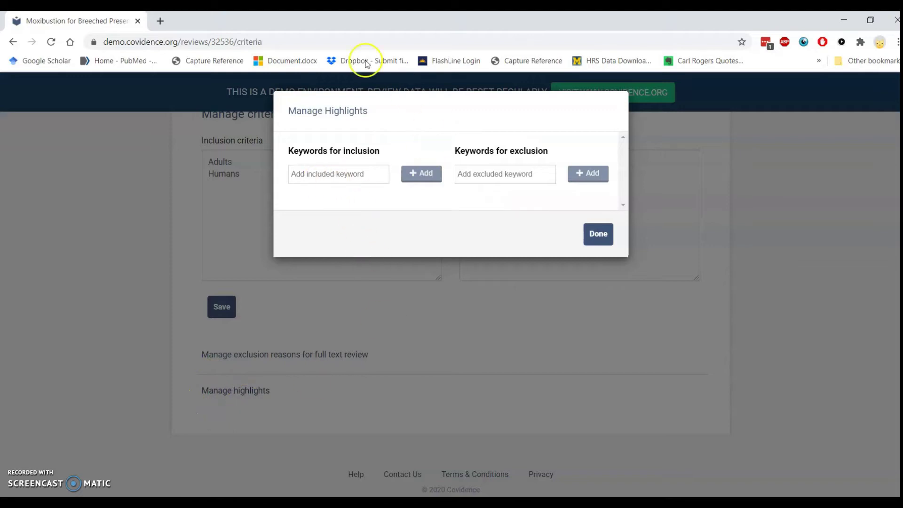
pyautogui.rightClick(323, 177)
pyautogui.click(323, 176)
pyautogui.write('adult')
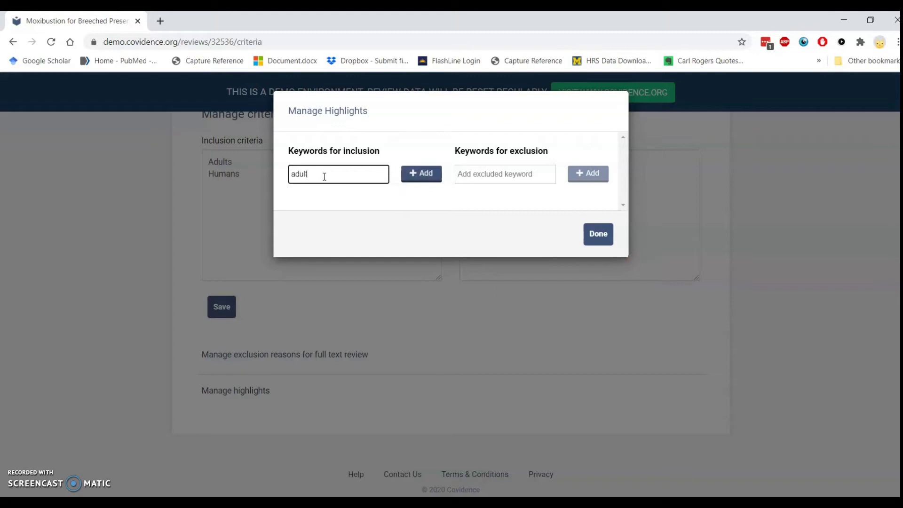
pyautogui.click(419, 174)
# Step: Add "mouse", "children" and "primate" as highlight keywords for exclusion, close the highlight settings, and return to the review summary
pyautogui.click(508, 177)
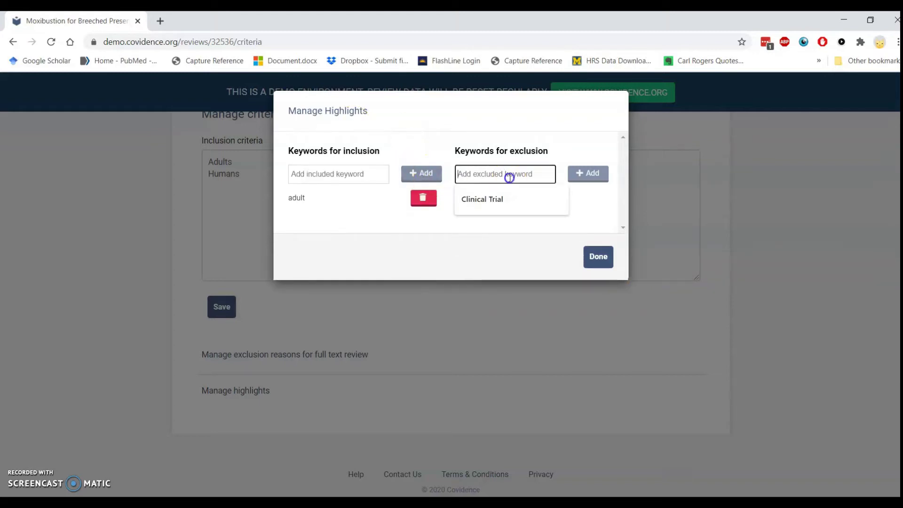
pyautogui.write('m')
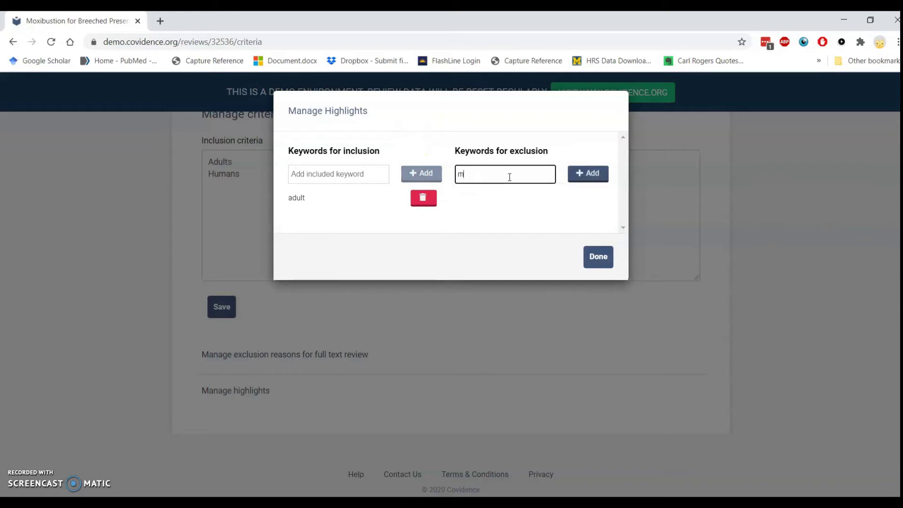
pyautogui.write('ouse')
pyautogui.press('Return')
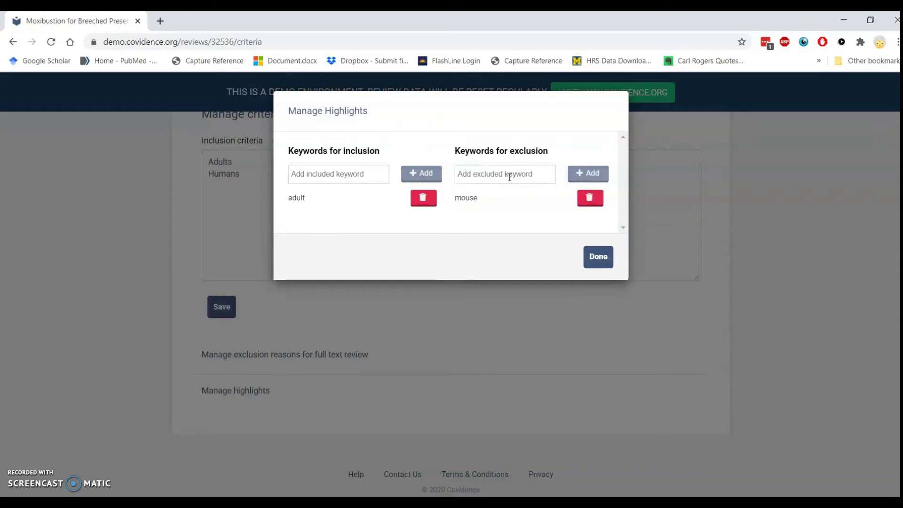
pyautogui.click(490, 177)
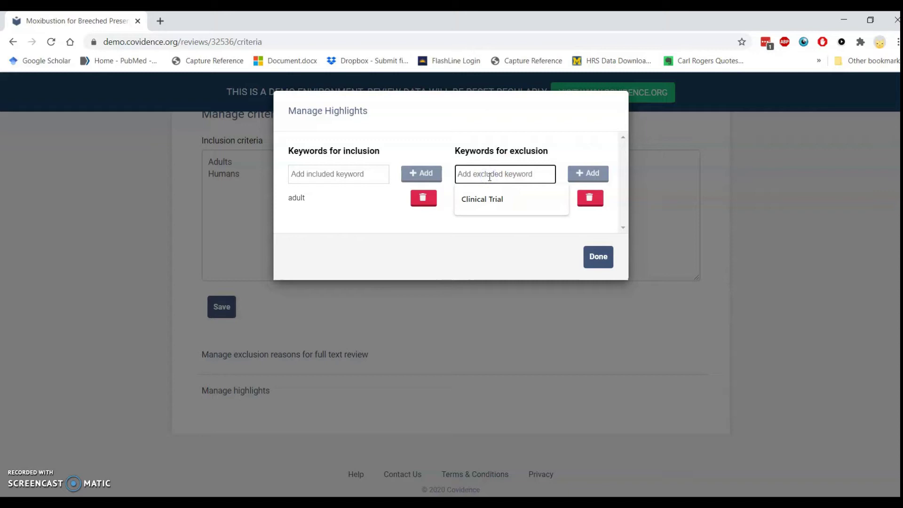
pyautogui.write('children')
pyautogui.press('Return')
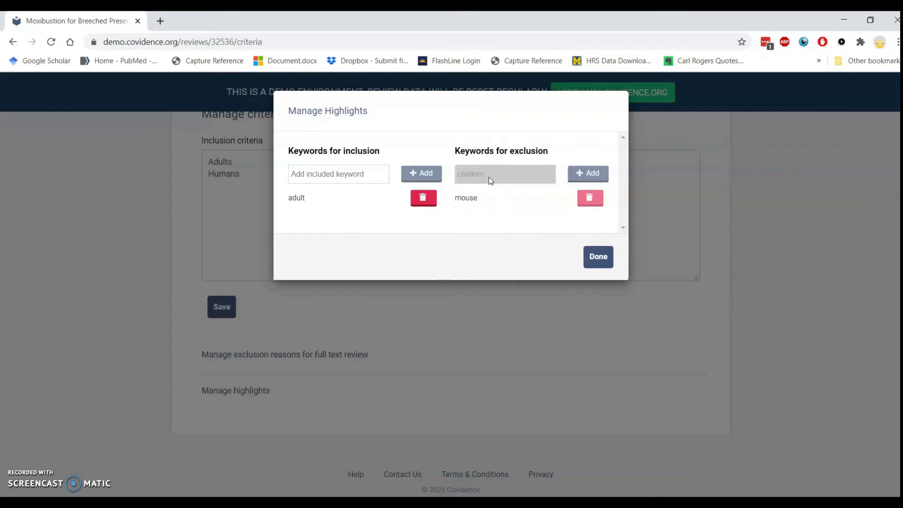
pyautogui.write('primate')
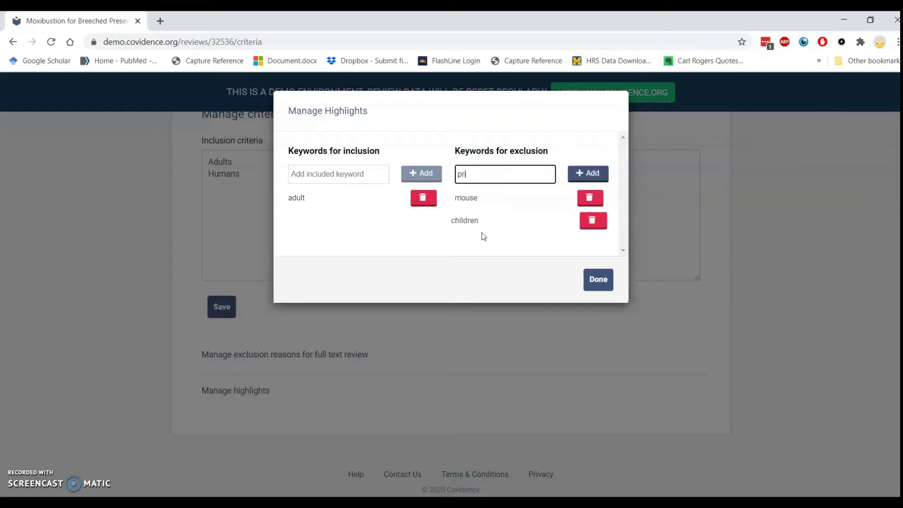
pyautogui.press('Return')
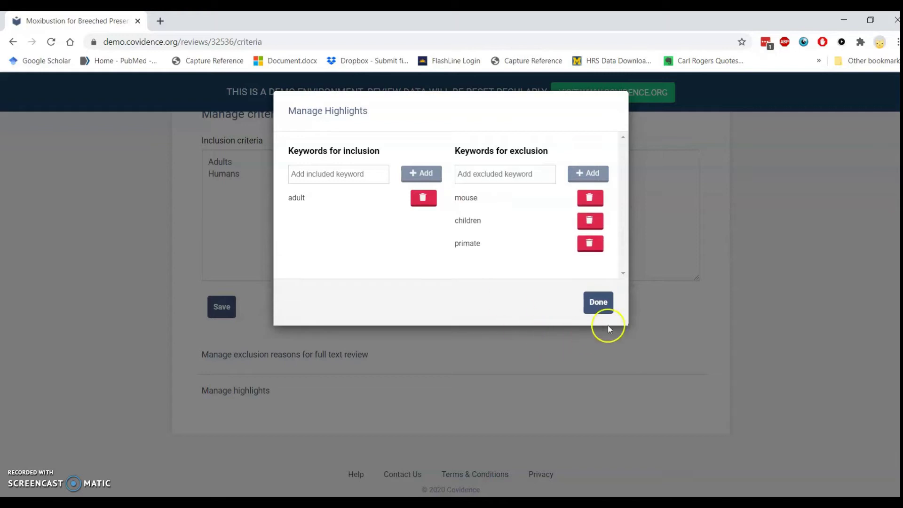
pyautogui.click(596, 304)
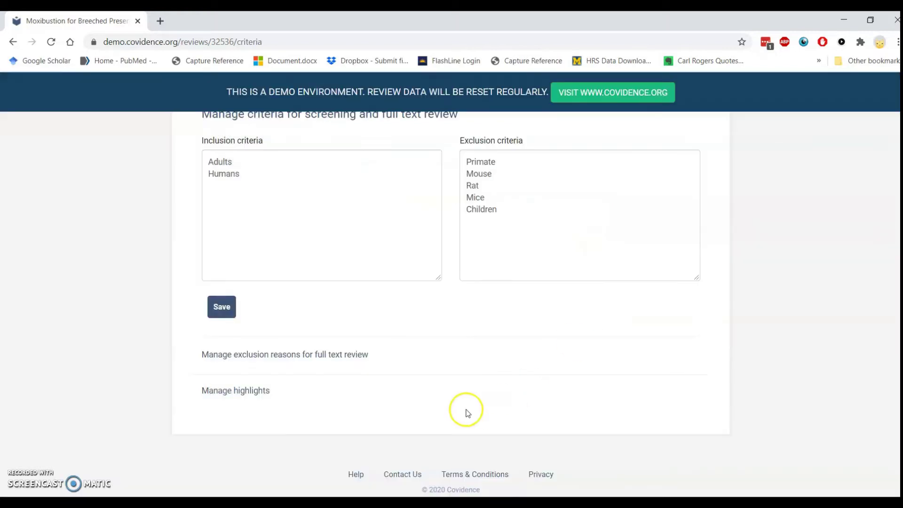
pyautogui.scroll(4, 465, 404)
pyautogui.click(181, 164)
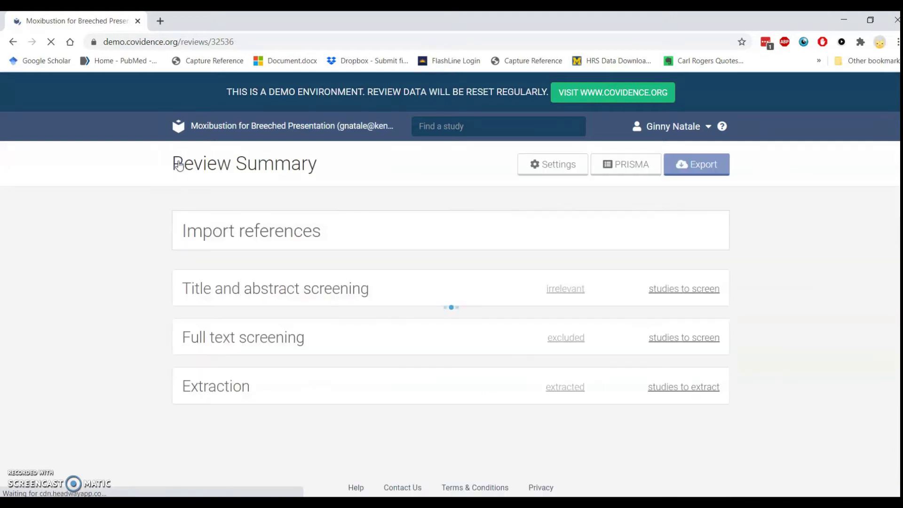
# Step: Resolve the title and abstract conflict on study #9 with a final decision of No, and return to the review summary
pyautogui.click(522, 403)
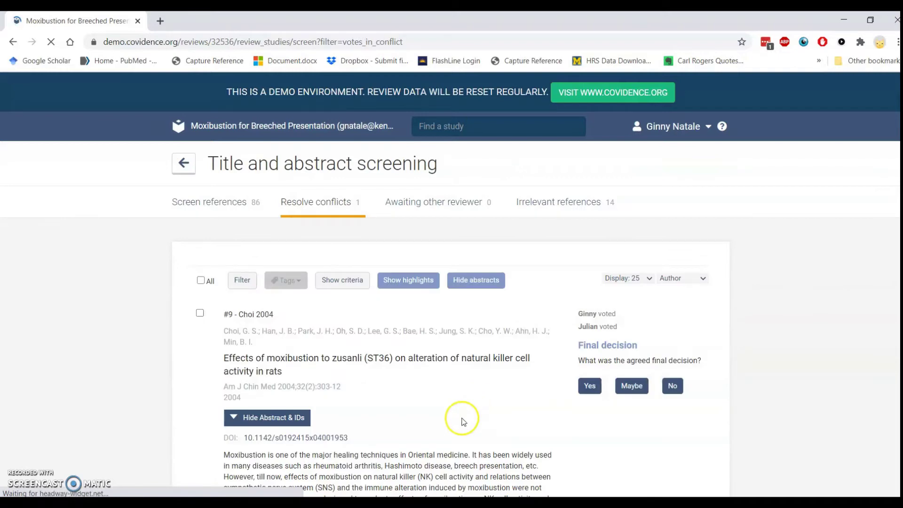
pyautogui.scroll(-4, 465, 423)
pyautogui.scroll(-1, 481, 416)
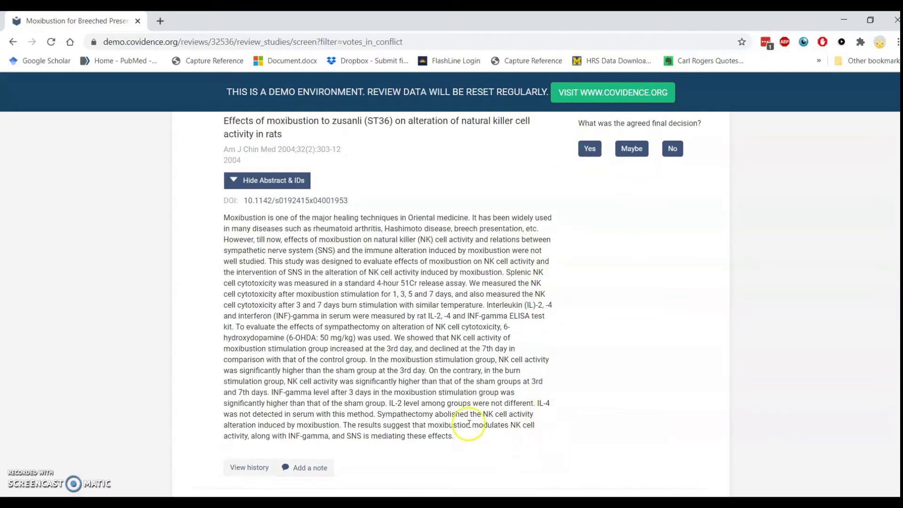
pyautogui.scroll(1, 566, 378)
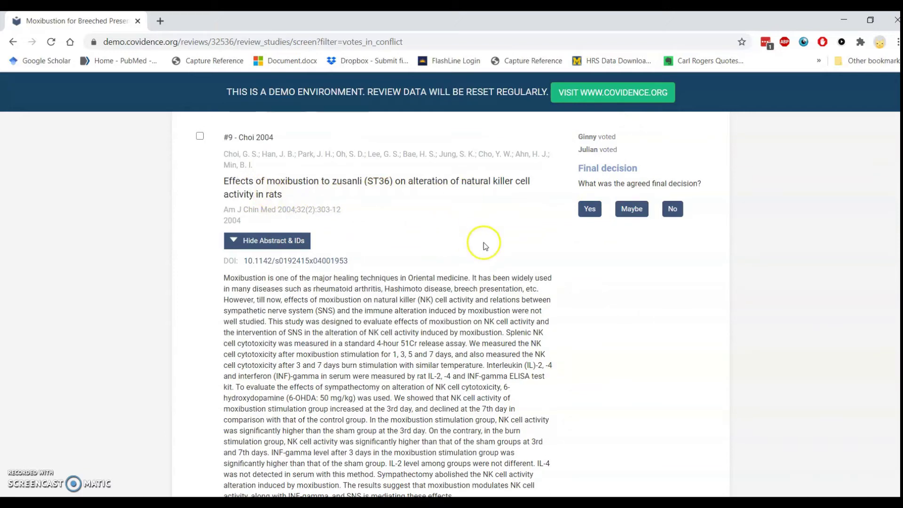
pyautogui.scroll(3, 484, 244)
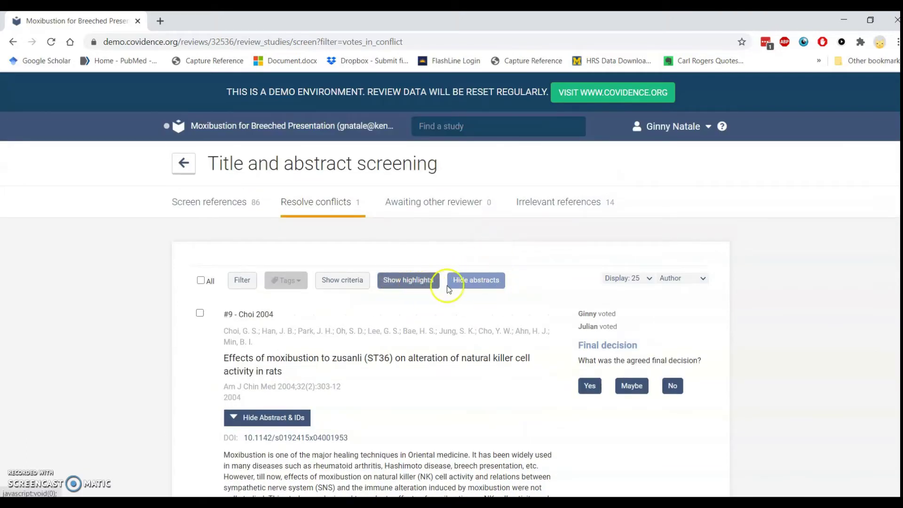
pyautogui.click(408, 281)
pyautogui.click(408, 284)
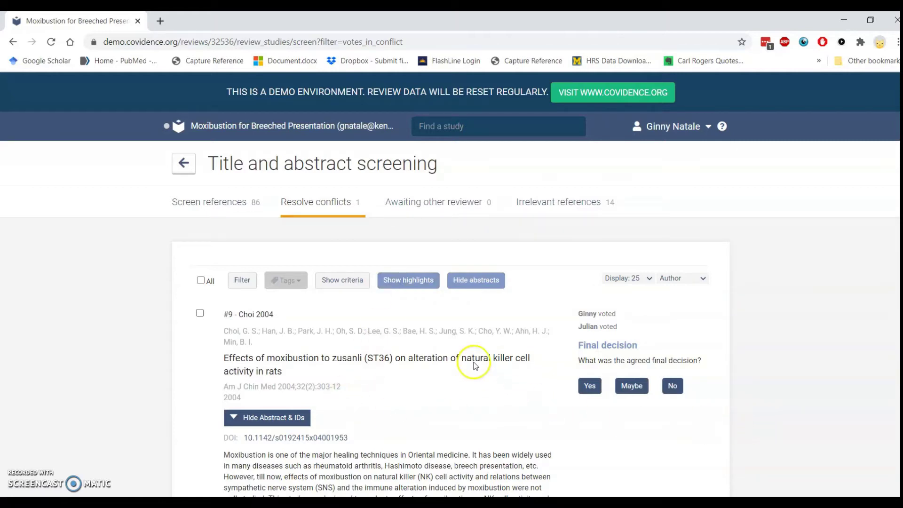
pyautogui.click(673, 388)
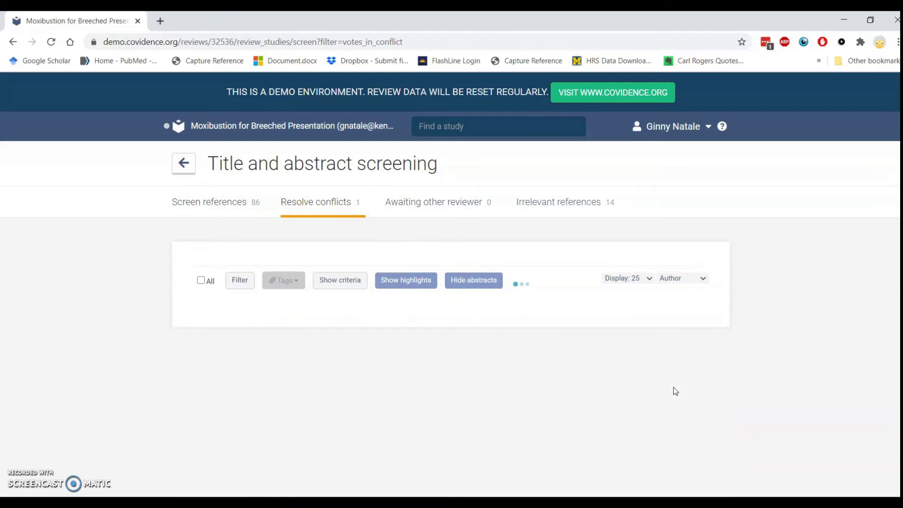
pyautogui.click(192, 169)
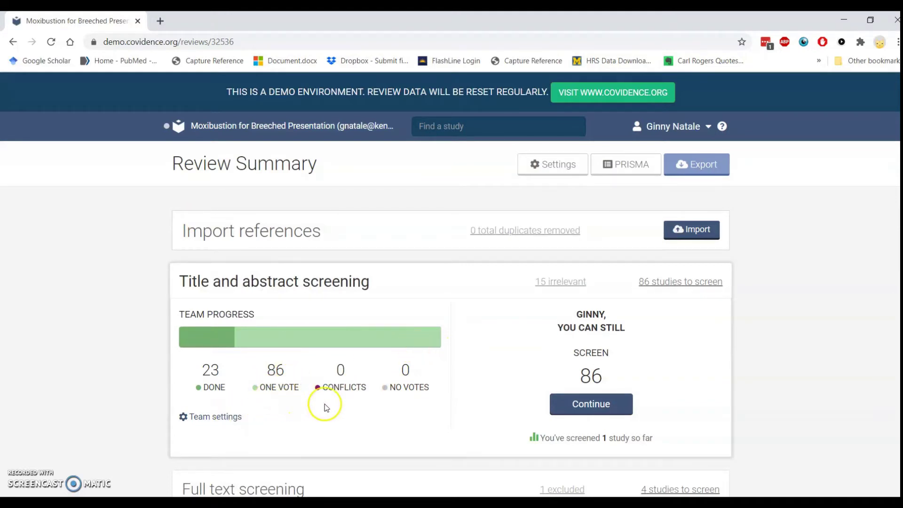
# Step: Continue title and abstract screening from the review summary and show the keyword highlights in the study list
pyautogui.scroll(-3, 329, 423)
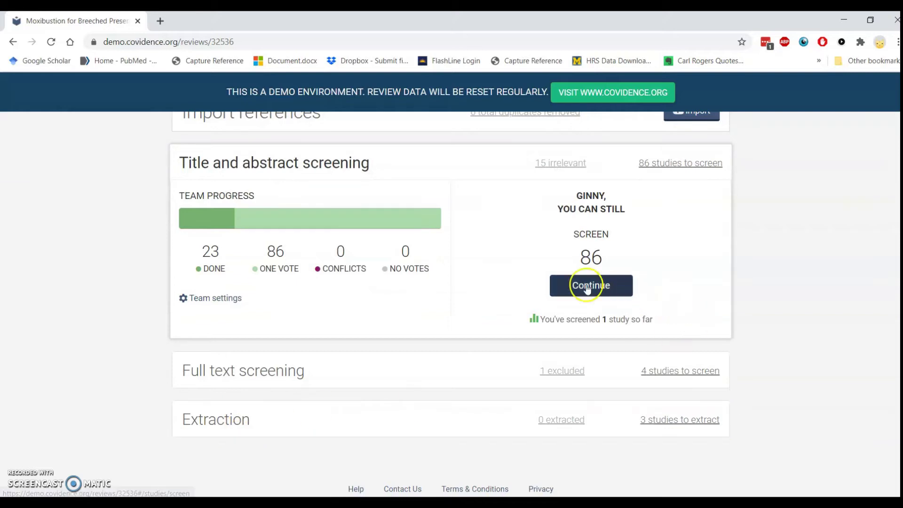
pyautogui.click(587, 286)
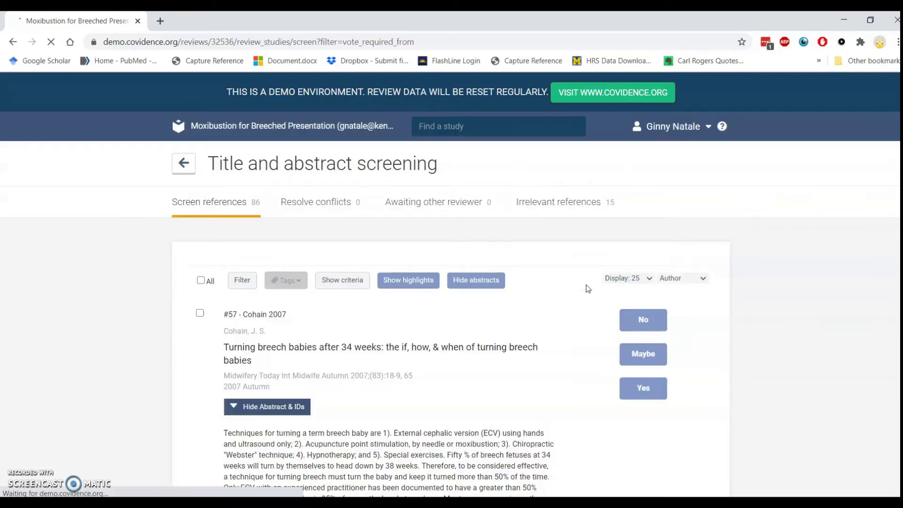
pyautogui.click(563, 301)
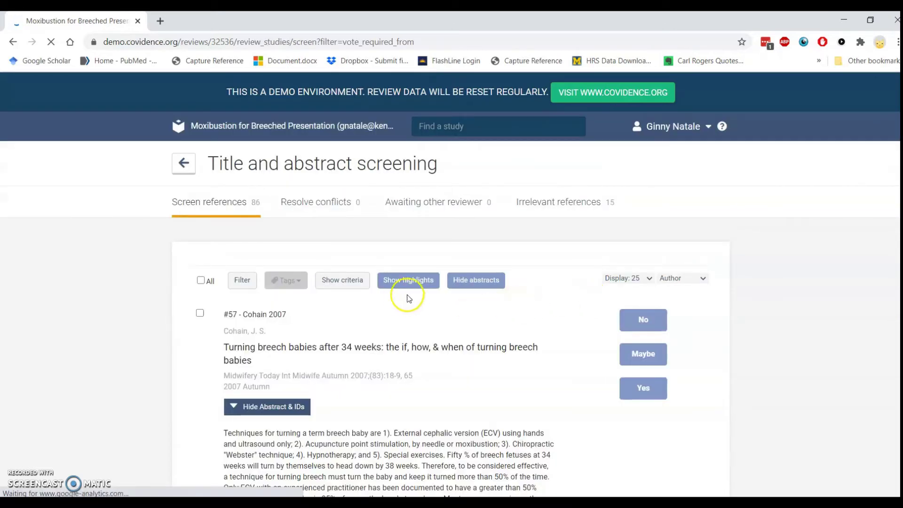
pyautogui.click(412, 281)
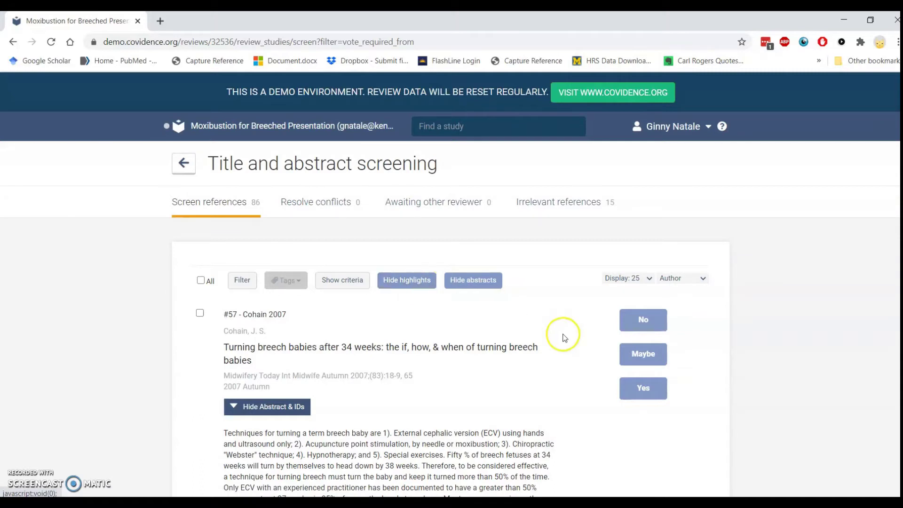
# Step: Review study #57, "Turning breech babies after 34 weeks", and vote No on it
pyautogui.scroll(-5, 484, 313)
pyautogui.scroll(-4, 569, 325)
pyautogui.scroll(5, 568, 323)
pyautogui.scroll(1, 566, 323)
pyautogui.click(563, 262)
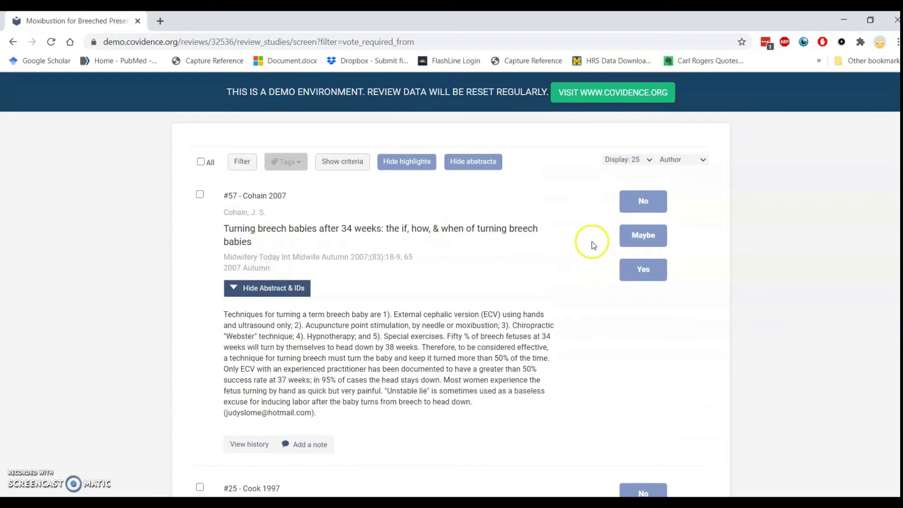
pyautogui.click(632, 205)
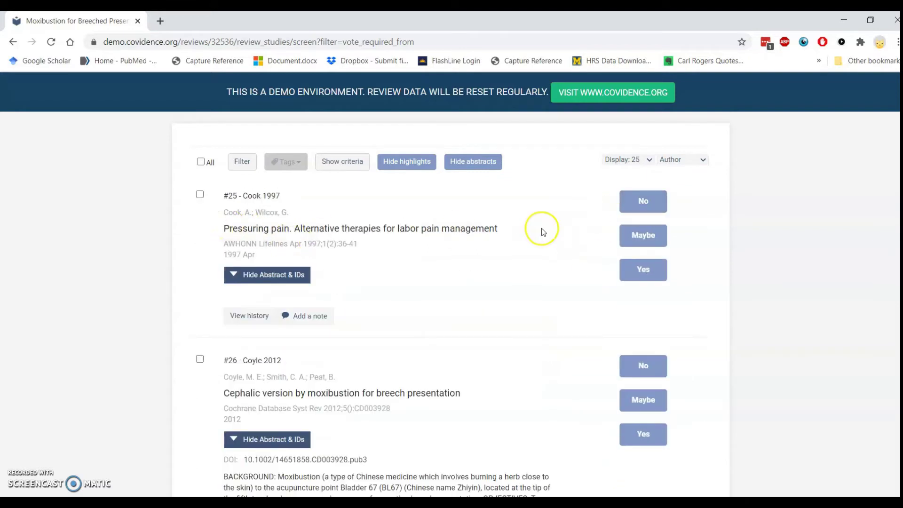
# Step: Check study #25, "Pressuring pain", for an abstract and vote Maybe on it
pyautogui.click(278, 277)
pyautogui.click(626, 235)
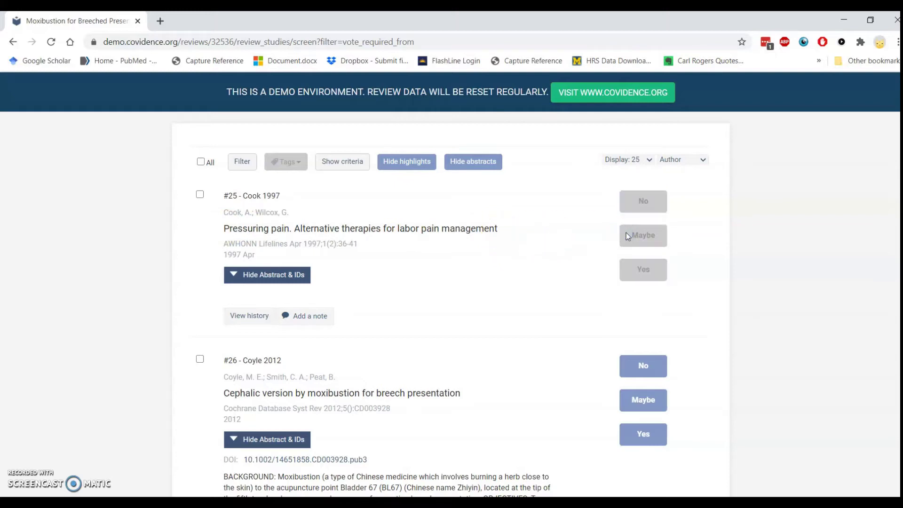
pyautogui.click(565, 207)
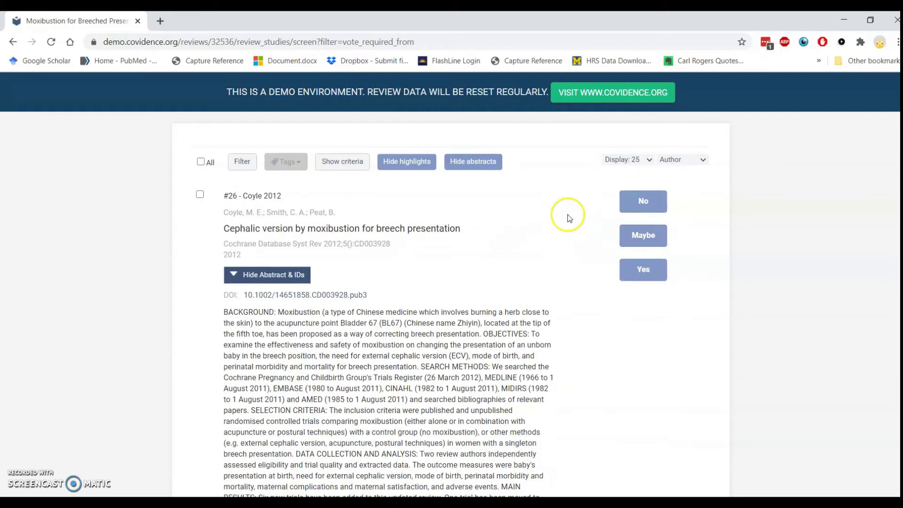
# Step: Read the abstract of study #26 and vote Yes on both "Cephalic version by moxibustion for breech presentation" studies, #26 and #10
pyautogui.scroll(-1, 539, 248)
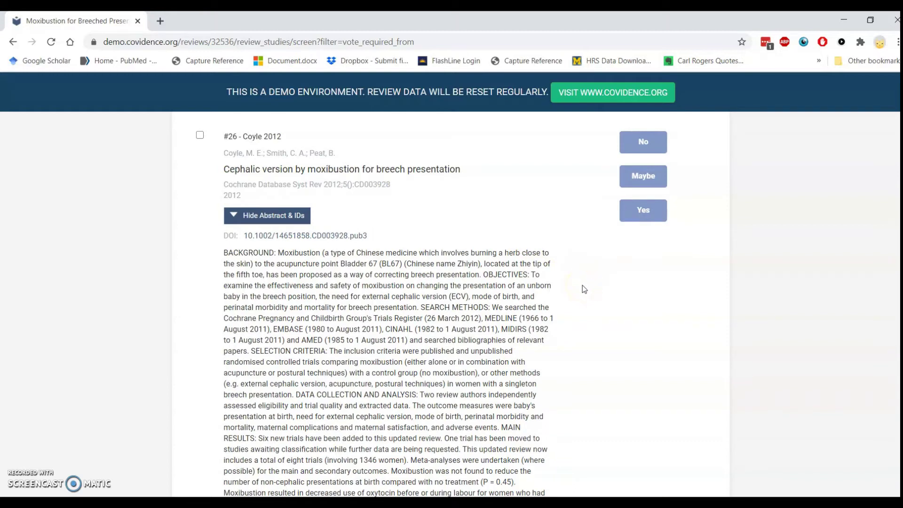
pyautogui.scroll(-2, 583, 288)
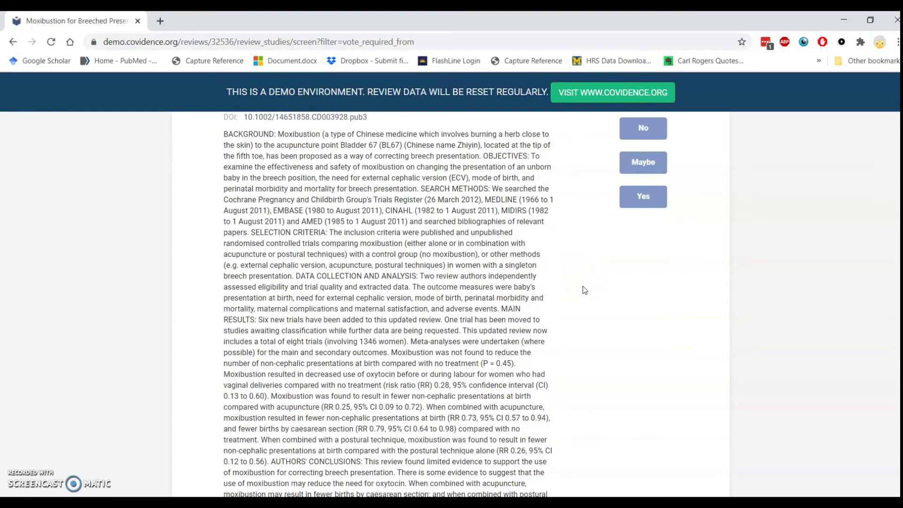
pyautogui.scroll(-1, 582, 280)
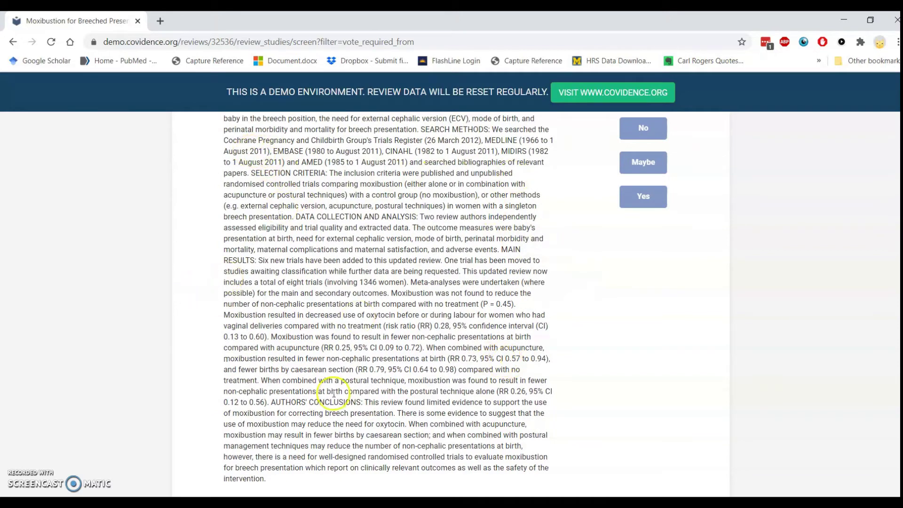
pyautogui.scroll(3, 640, 405)
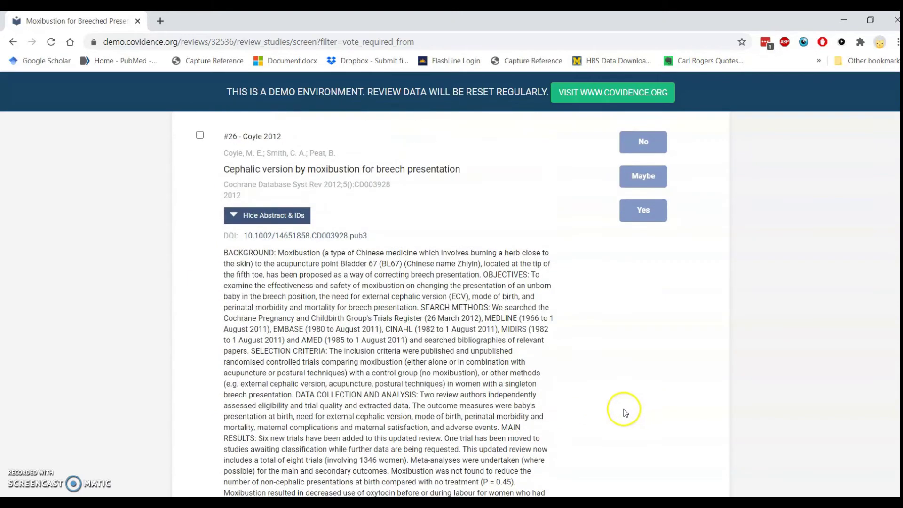
pyautogui.click(649, 213)
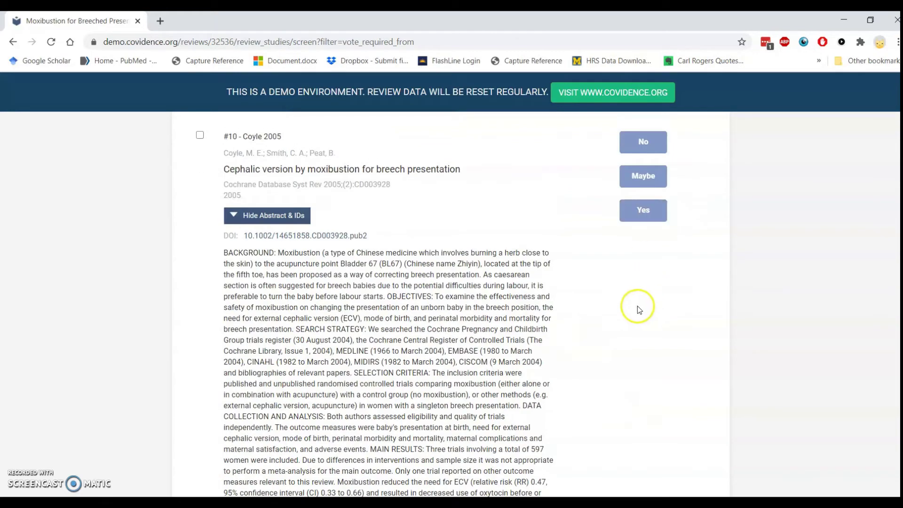
pyautogui.click(640, 212)
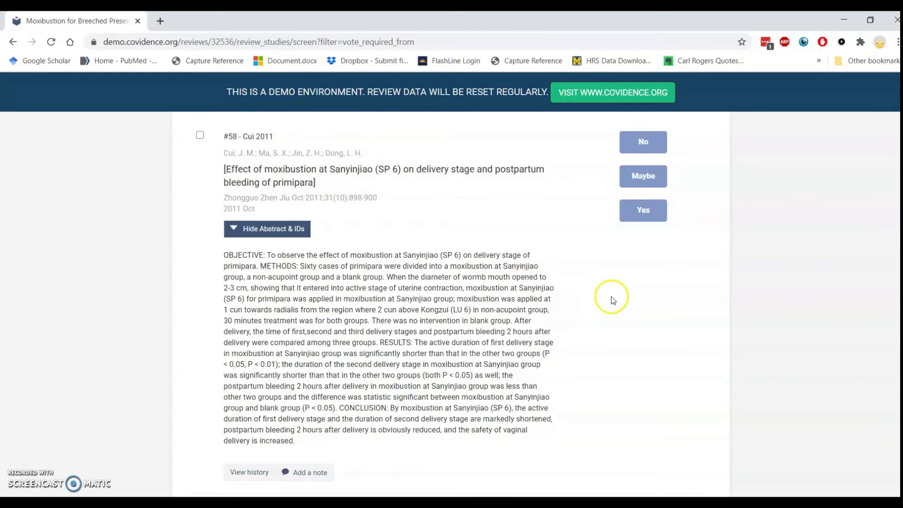
# Step: Look through the remaining studies awaiting title and abstract screening and return to the review summary
pyautogui.scroll(-20, 623, 276)
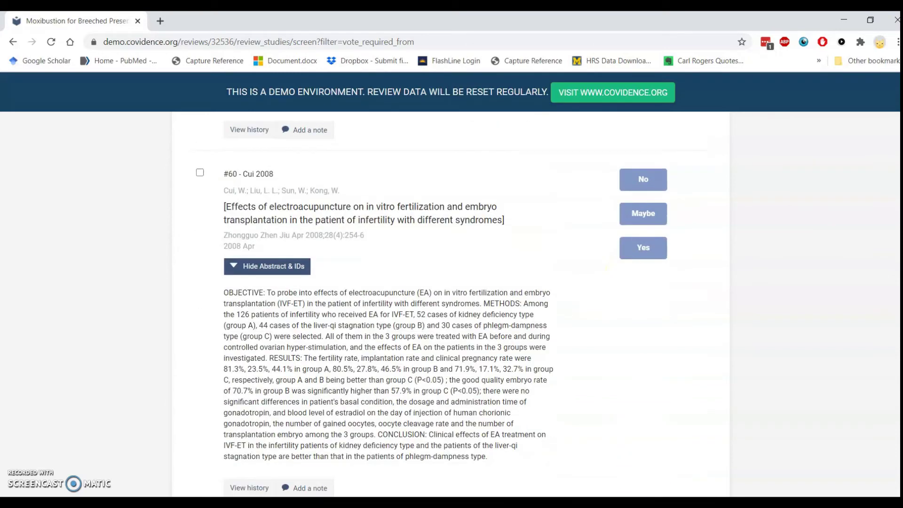
pyautogui.scroll(20, 450, 301)
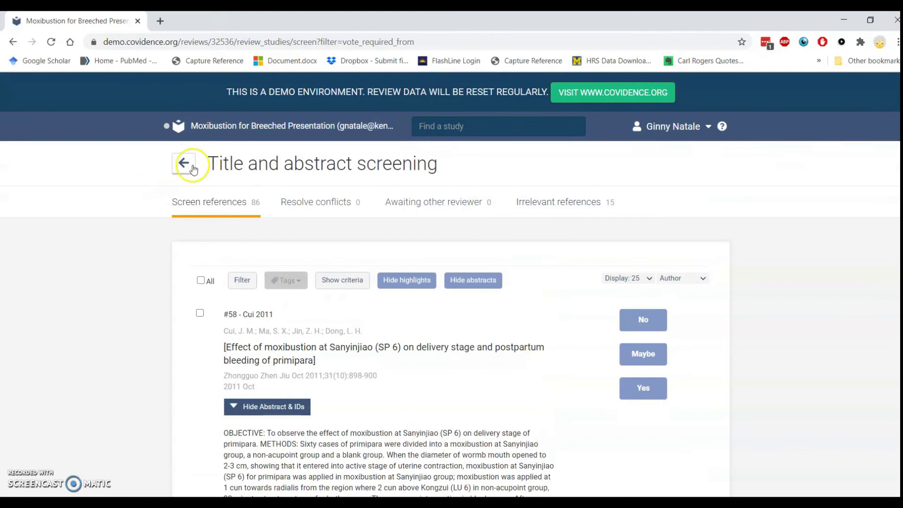
pyautogui.click(185, 164)
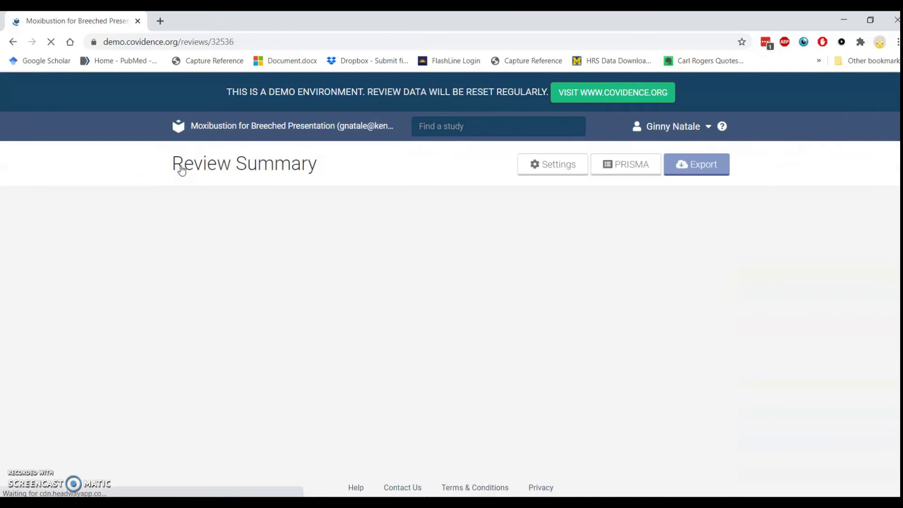
# Step: Resolve the title and abstract screening conflicts with final decisions of No for studies #57 and #25 and Yes for study #10
pyautogui.scroll(-3, 300, 410)
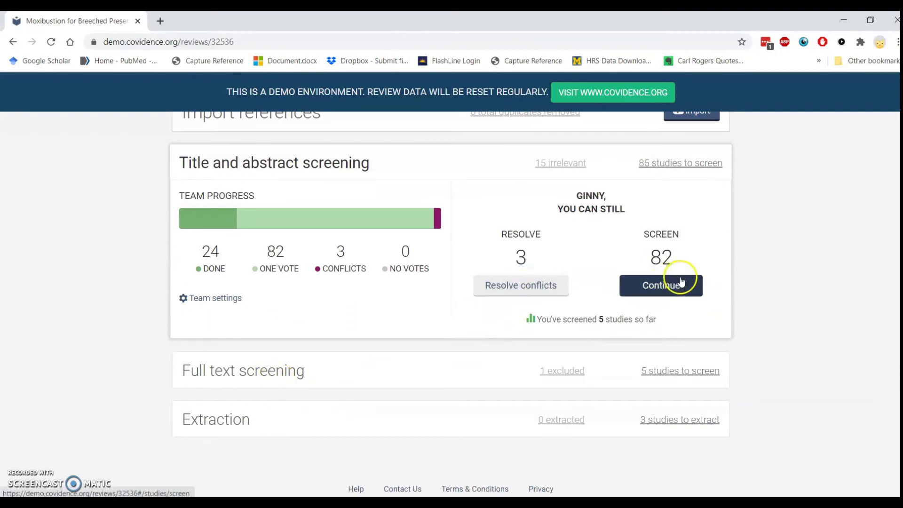
pyautogui.click(518, 289)
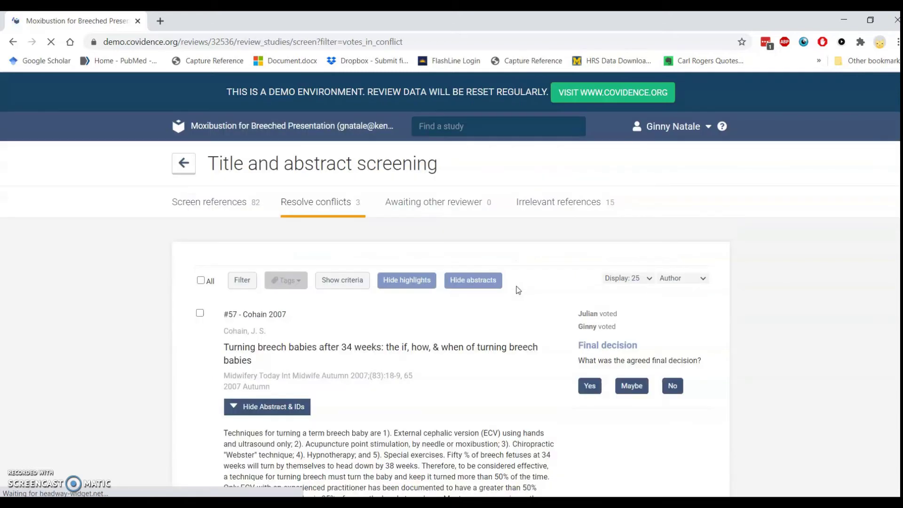
pyautogui.scroll(-3, 536, 326)
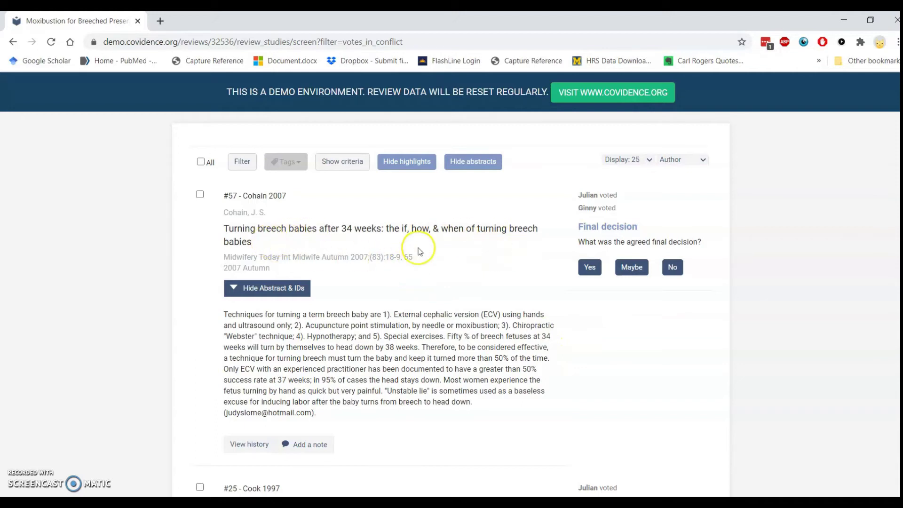
pyautogui.click(673, 268)
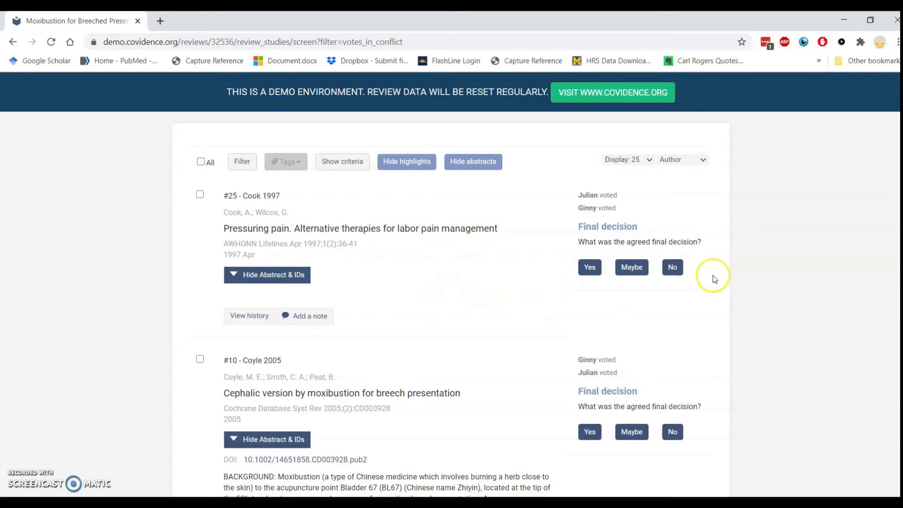
pyautogui.click(673, 268)
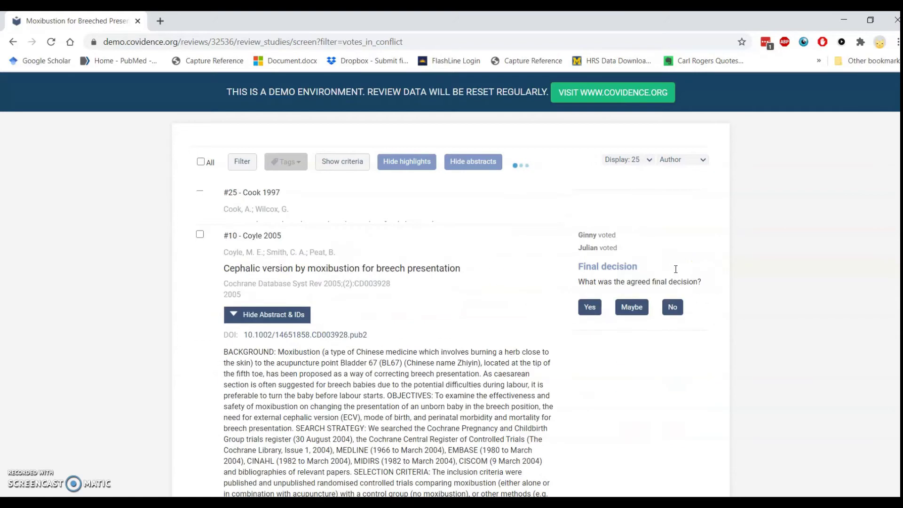
pyautogui.click(583, 275)
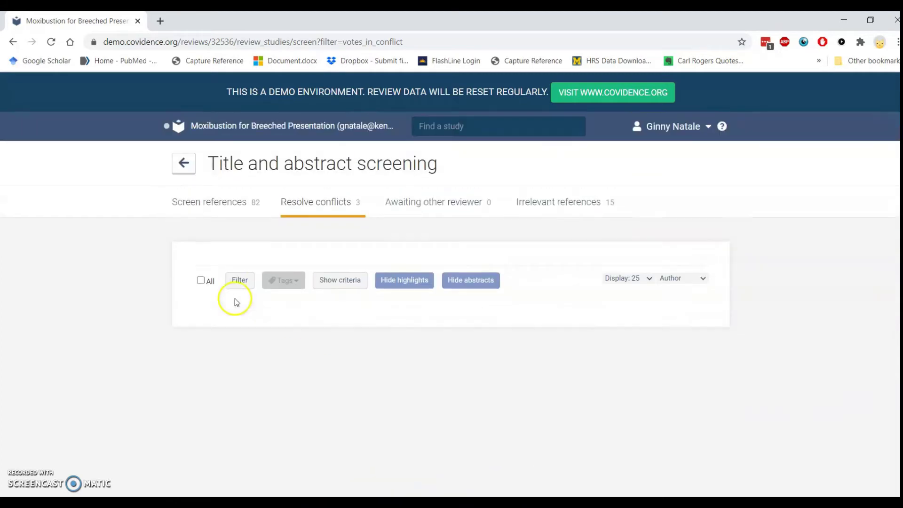
# Step: Return to the review summary, expand the full text screening stage, and open its list of references to screen
pyautogui.click(181, 170)
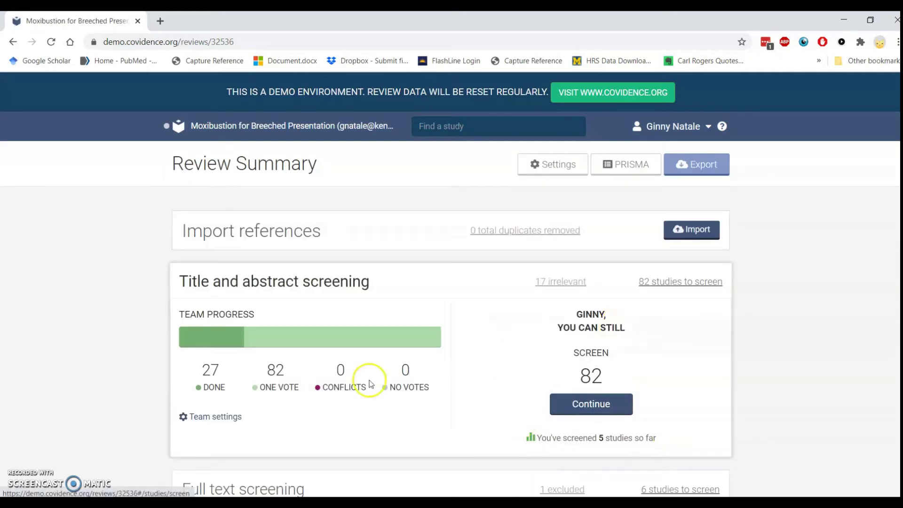
pyautogui.scroll(-3, 470, 377)
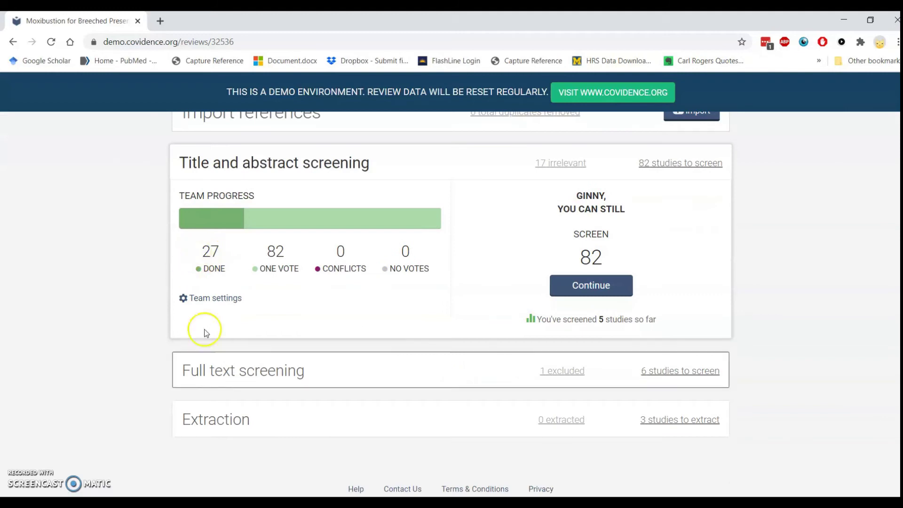
pyautogui.click(383, 381)
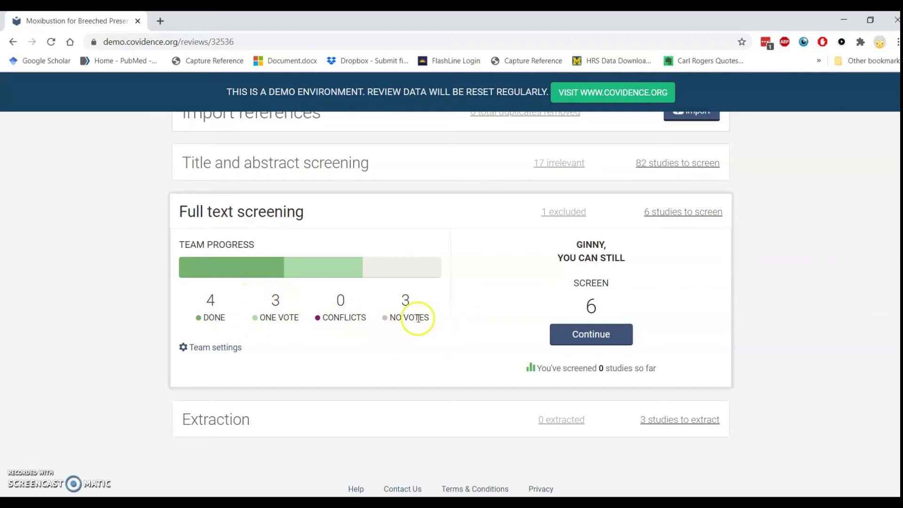
pyautogui.click(587, 335)
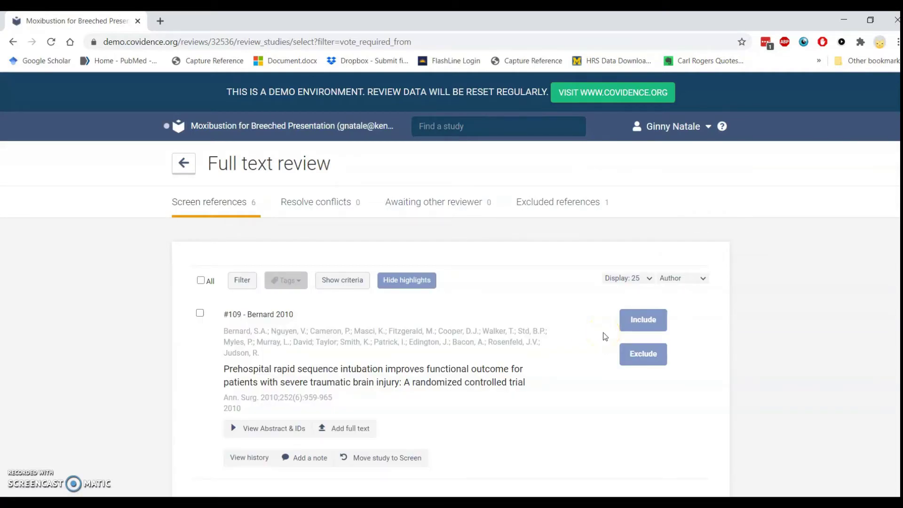
pyautogui.scroll(-1, 605, 337)
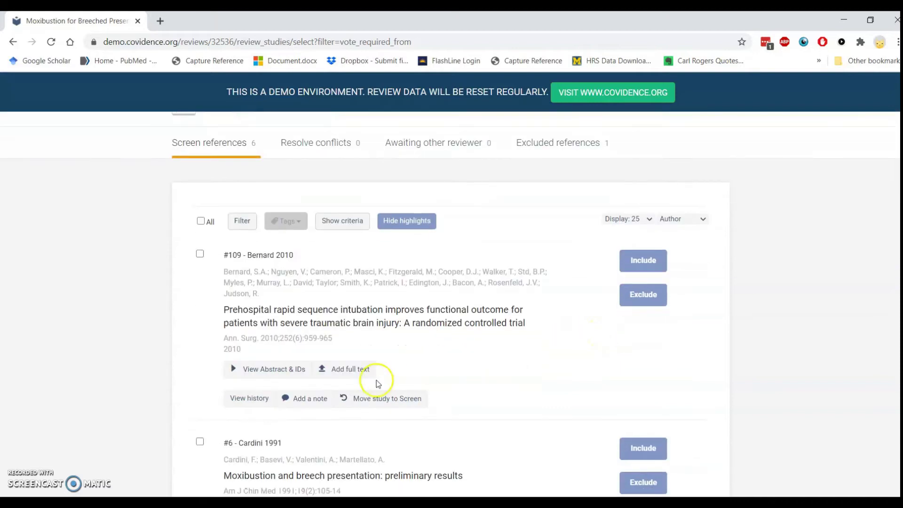
# Step: Show the abstract and IDs of study #109 and read the abstract through to its conclusions
pyautogui.click(262, 372)
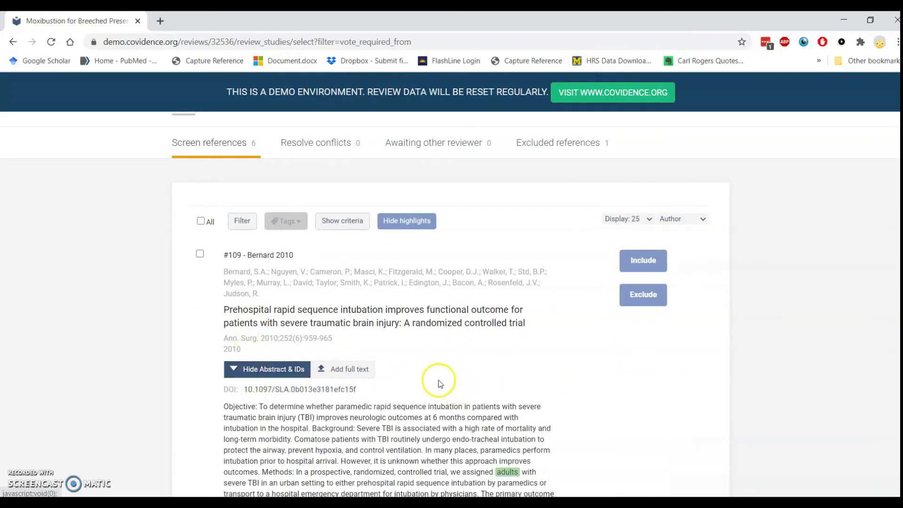
pyautogui.scroll(-2, 437, 380)
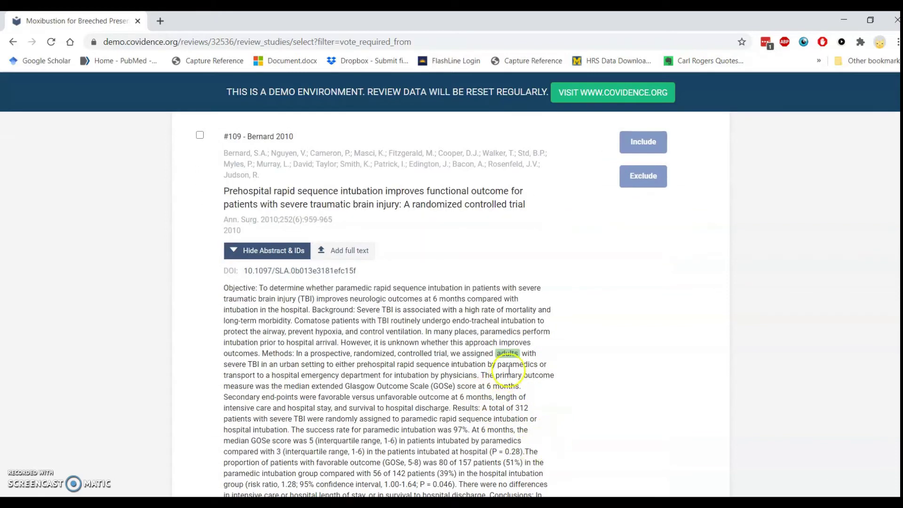
pyautogui.scroll(-2, 544, 386)
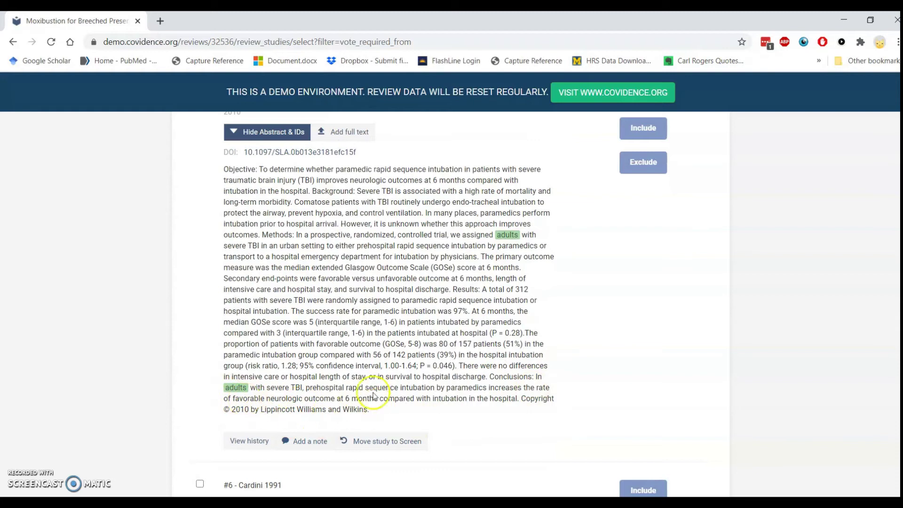
# Step: Upload the PDF annalsats.201707-574mg as the full text of study #109
pyautogui.scroll(2, 366, 395)
pyautogui.click(349, 254)
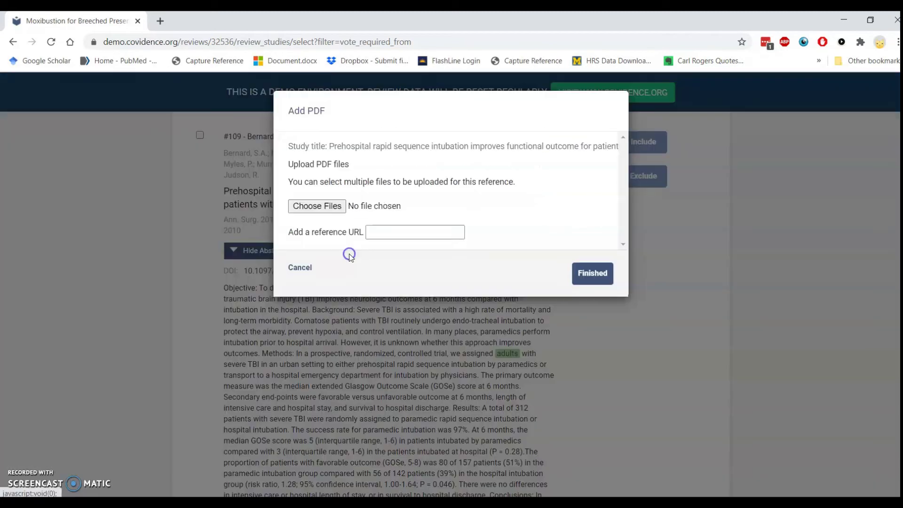
pyautogui.click(329, 206)
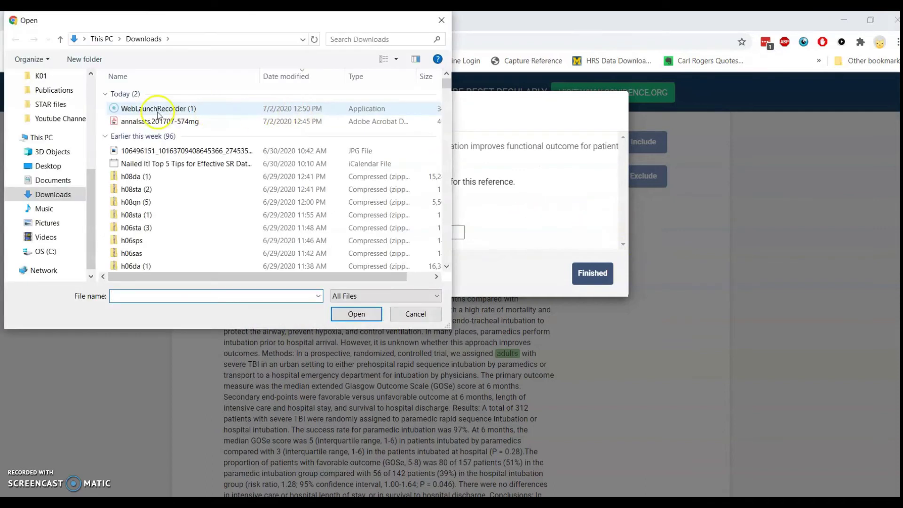
pyautogui.click(171, 122)
pyautogui.click(357, 314)
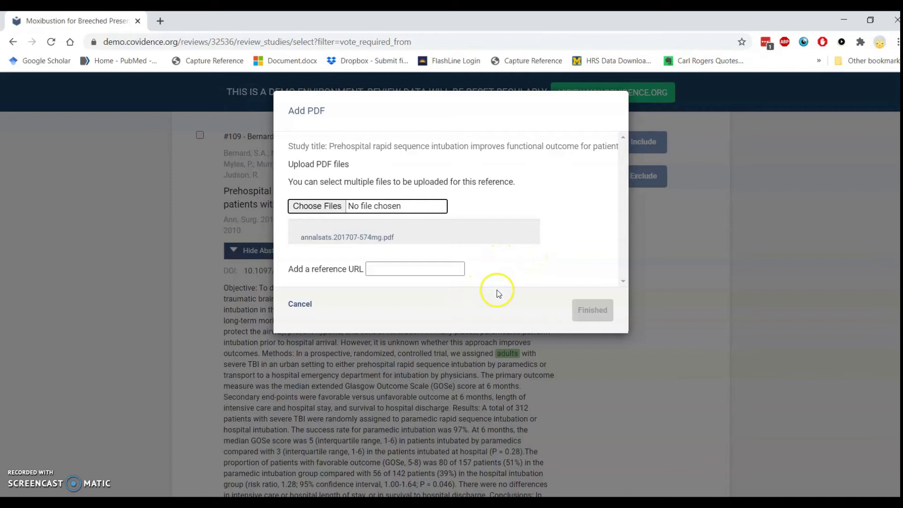
pyautogui.click(512, 281)
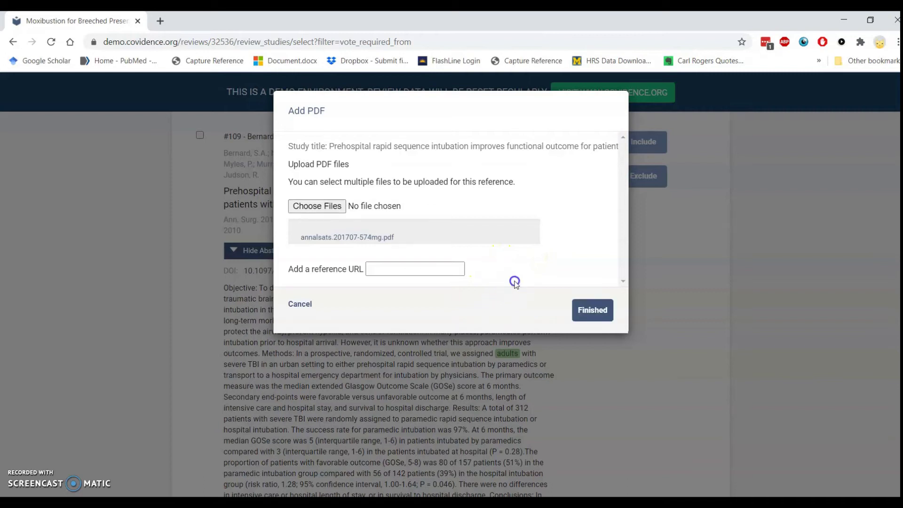
pyautogui.click(593, 305)
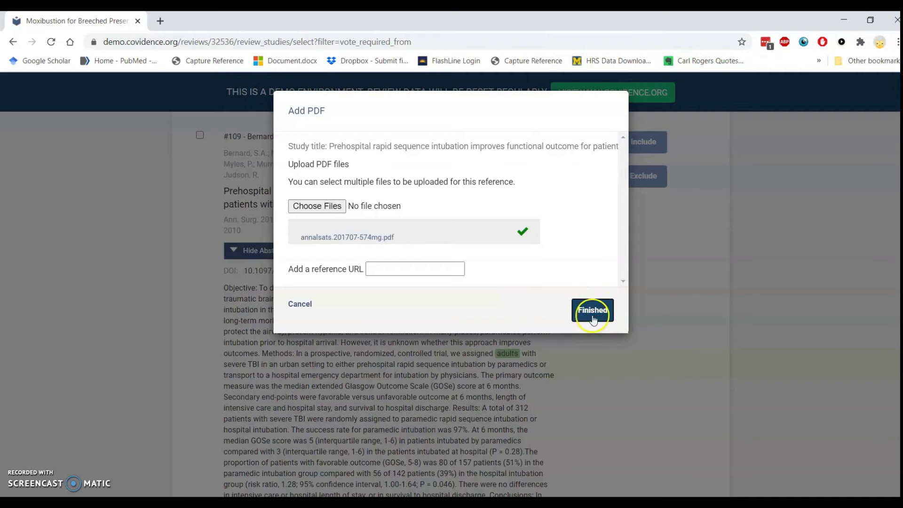
# Step: Show the full text of study #109, read through its uploaded PDF, and vote to include the study
pyautogui.click(352, 250)
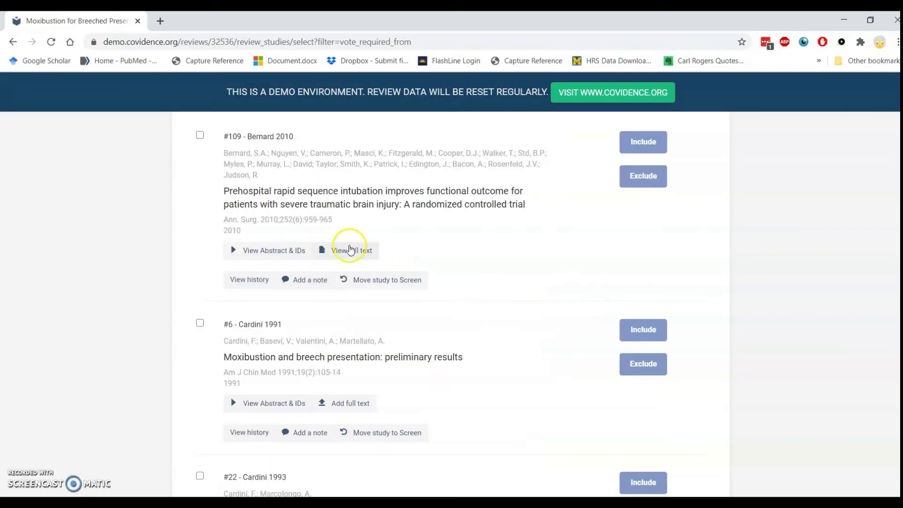
pyautogui.click(353, 250)
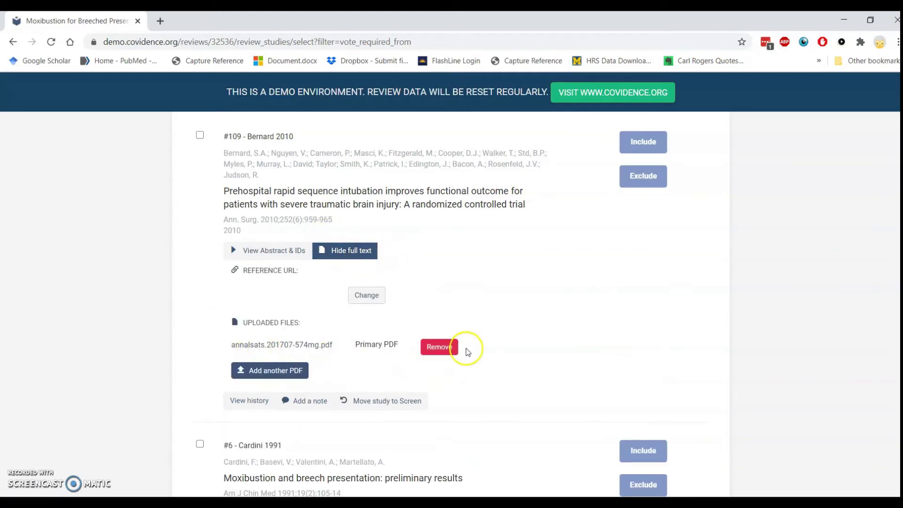
pyautogui.click(297, 346)
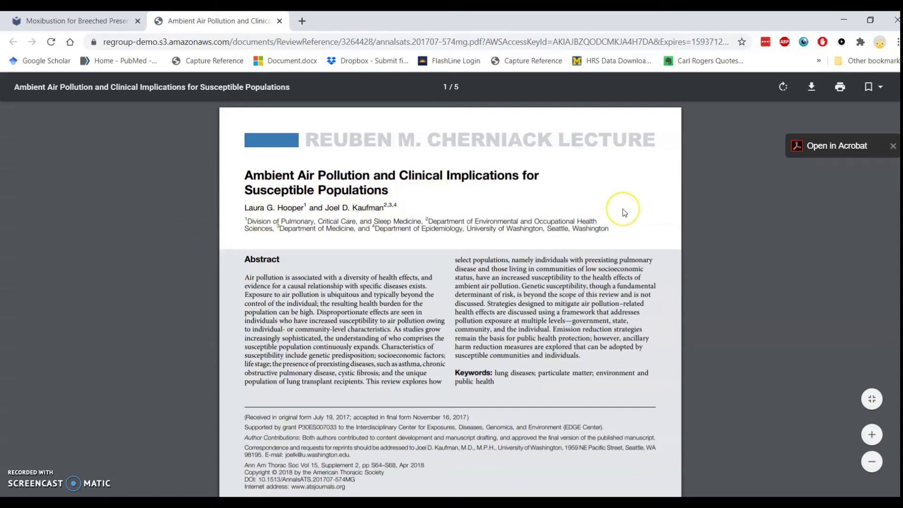
pyautogui.scroll(-15, 624, 213)
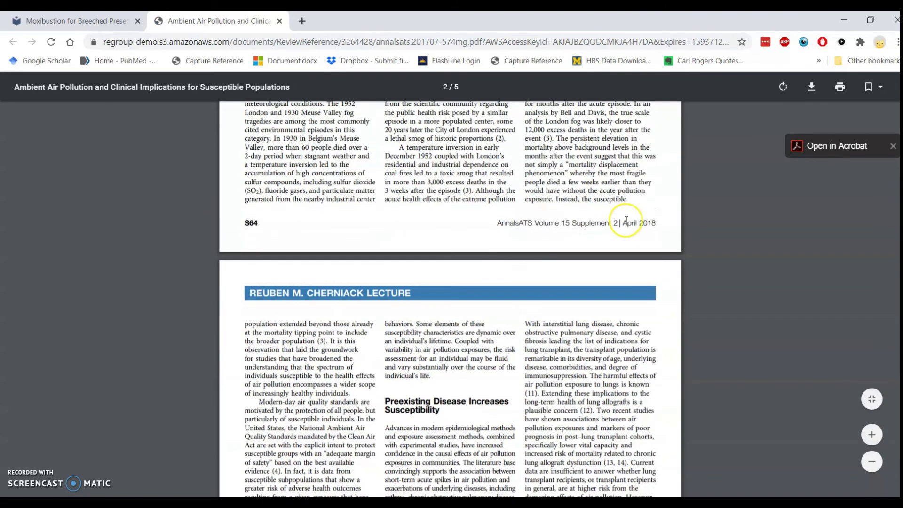
pyautogui.scroll(-10, 625, 223)
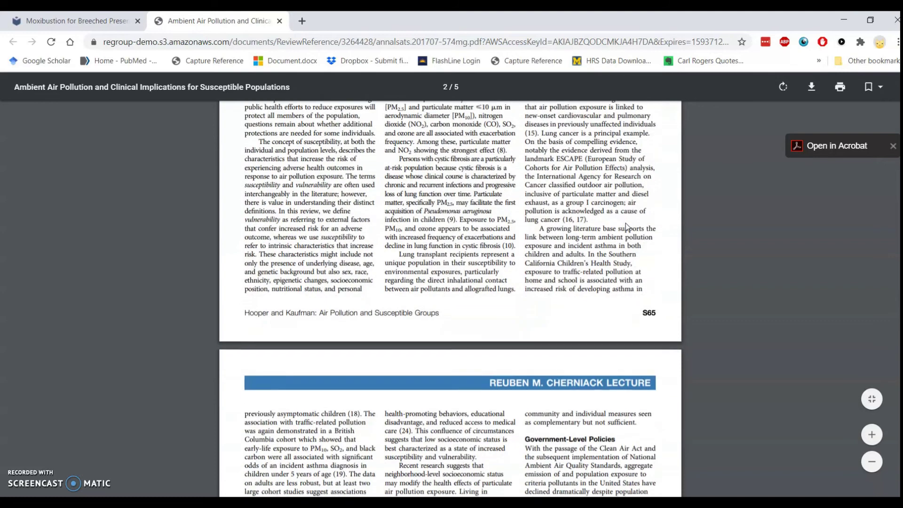
pyautogui.scroll(-5, 626, 227)
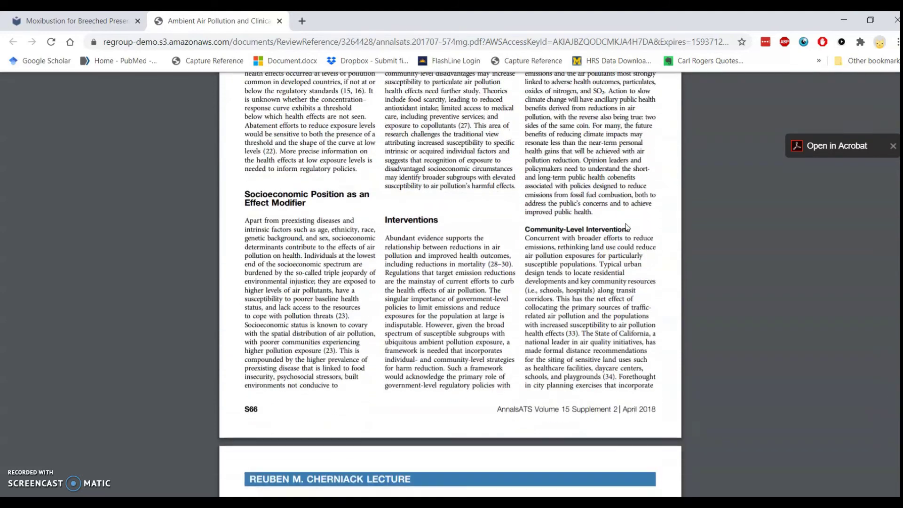
pyautogui.scroll(-13, 626, 229)
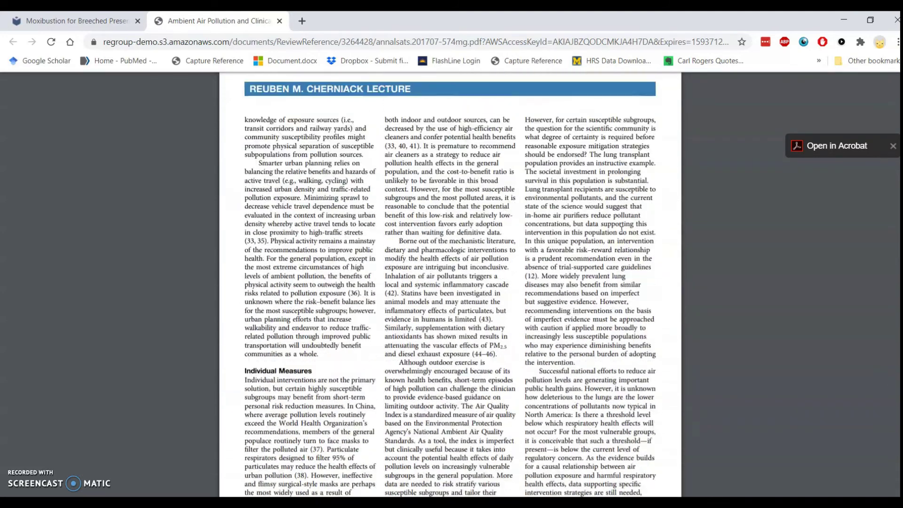
pyautogui.scroll(-5, 621, 230)
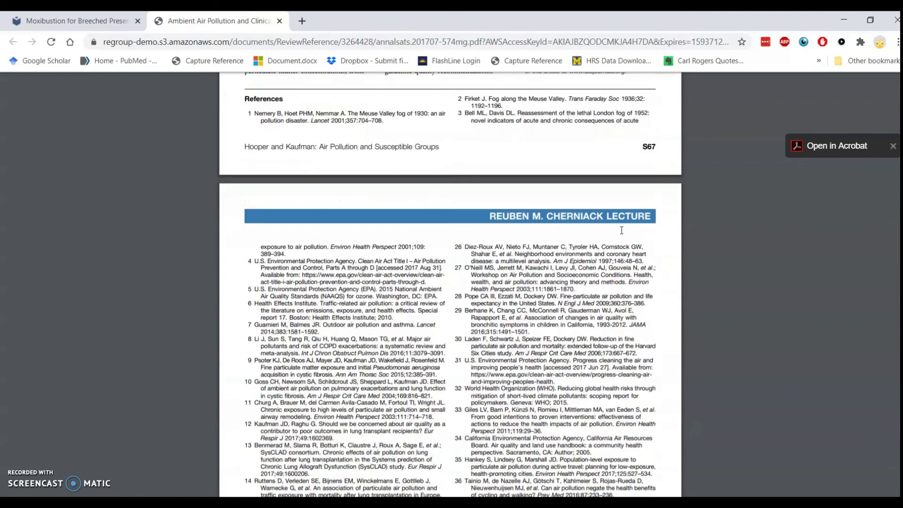
pyautogui.scroll(9, 622, 231)
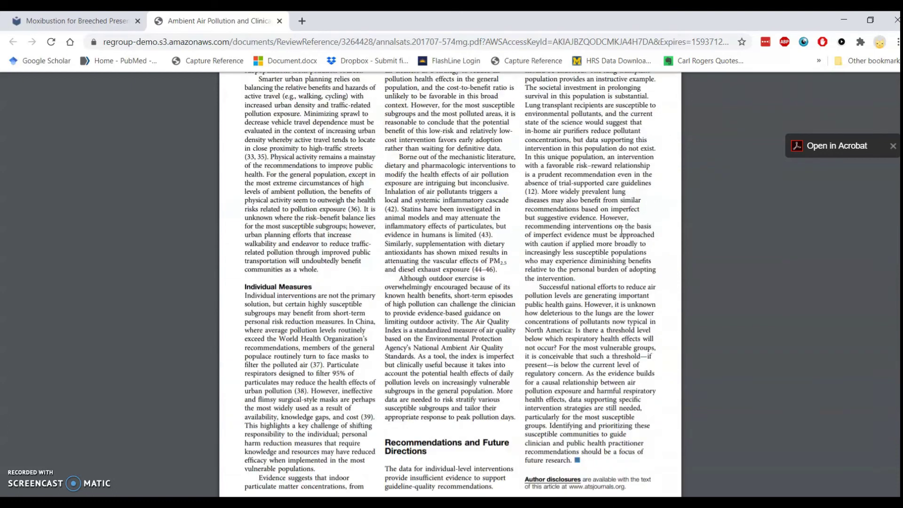
pyautogui.click(47, 19)
pyautogui.click(630, 143)
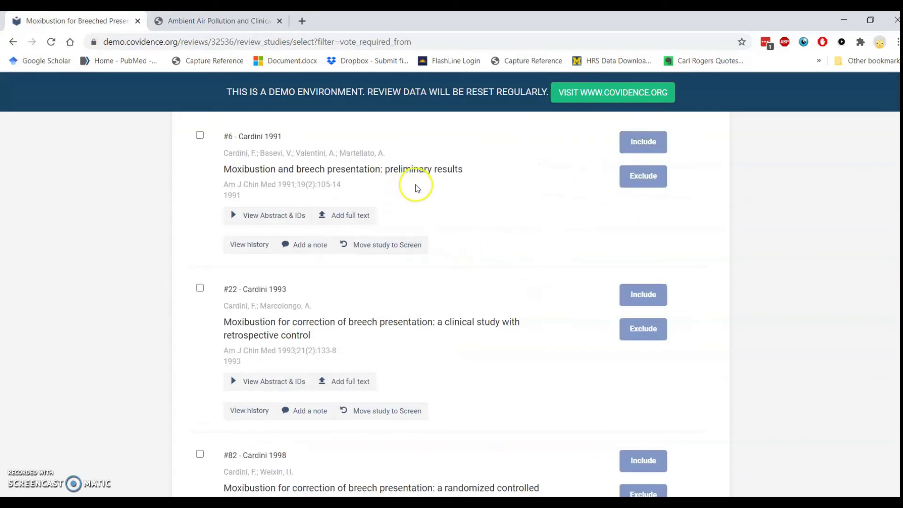
# Step: Show the abstract of study #6, follow its DOI to the publisher's page, and try to view the article's PDF
pyautogui.click(275, 215)
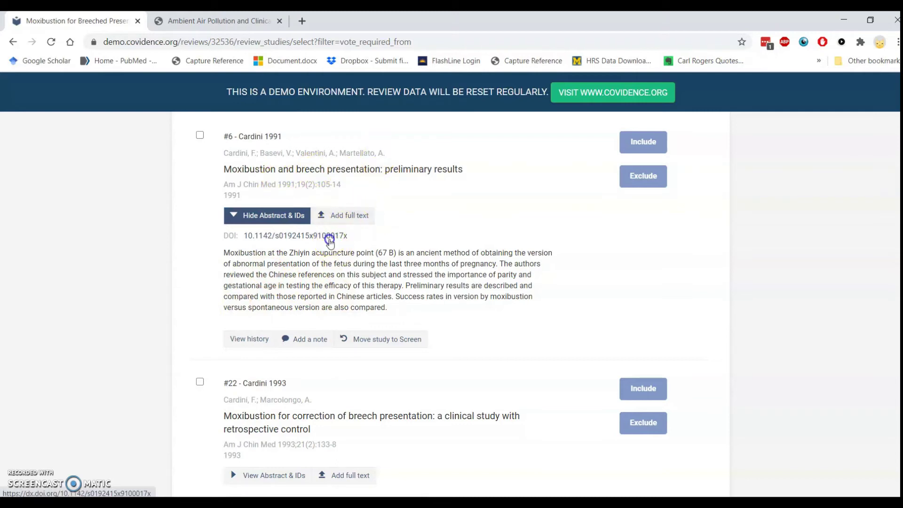
pyautogui.click(329, 237)
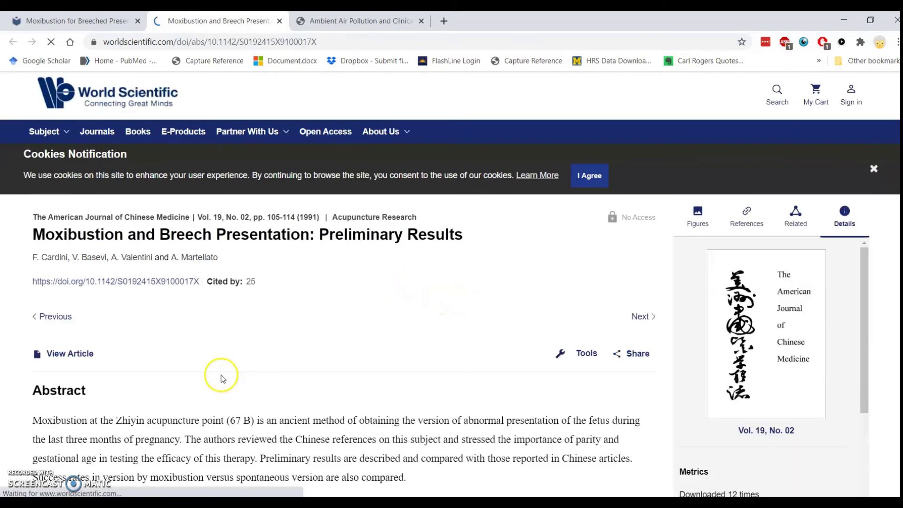
pyautogui.scroll(-3, 359, 365)
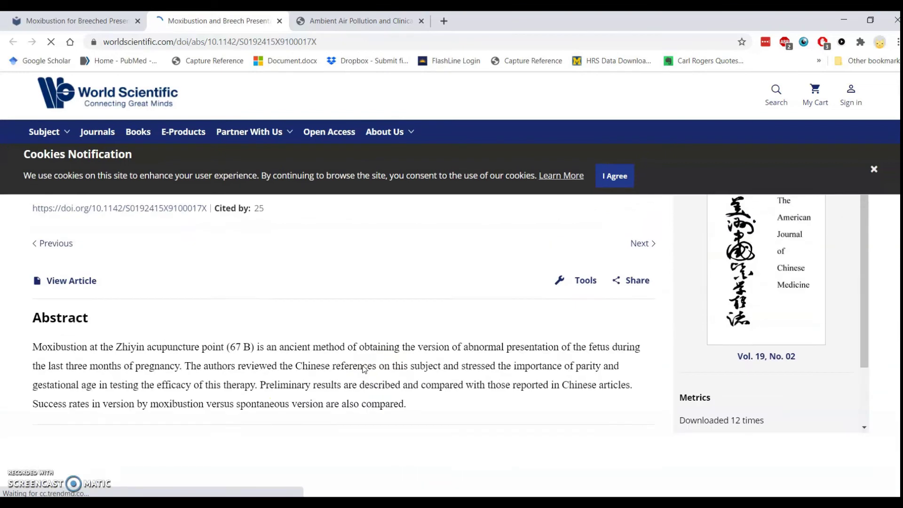
pyautogui.scroll(1, 203, 331)
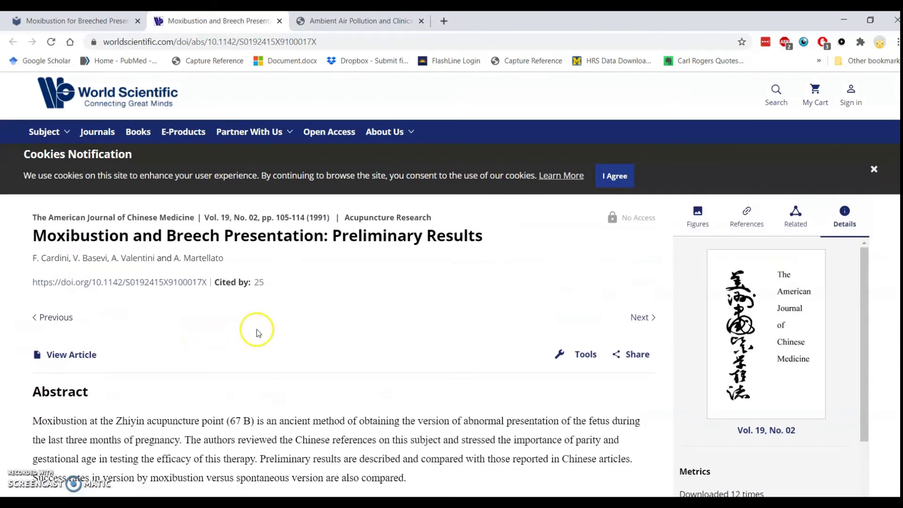
pyautogui.click(63, 354)
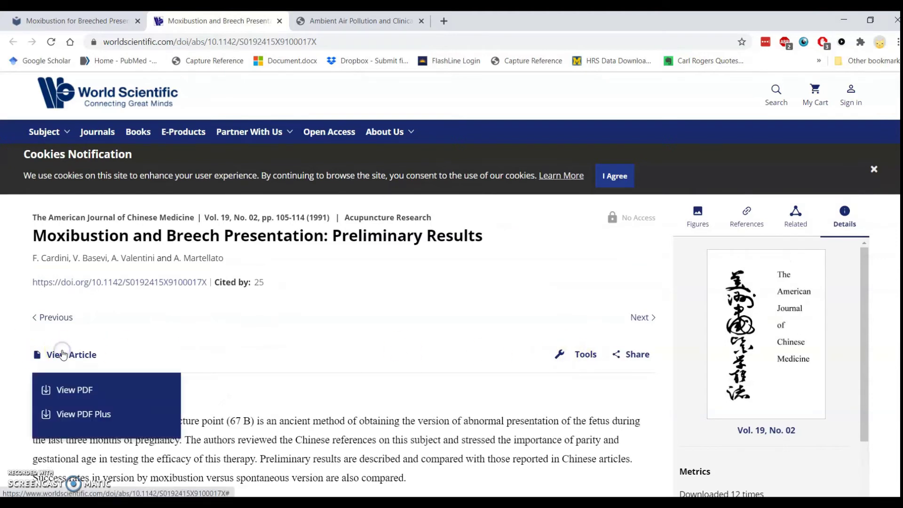
pyautogui.click(62, 388)
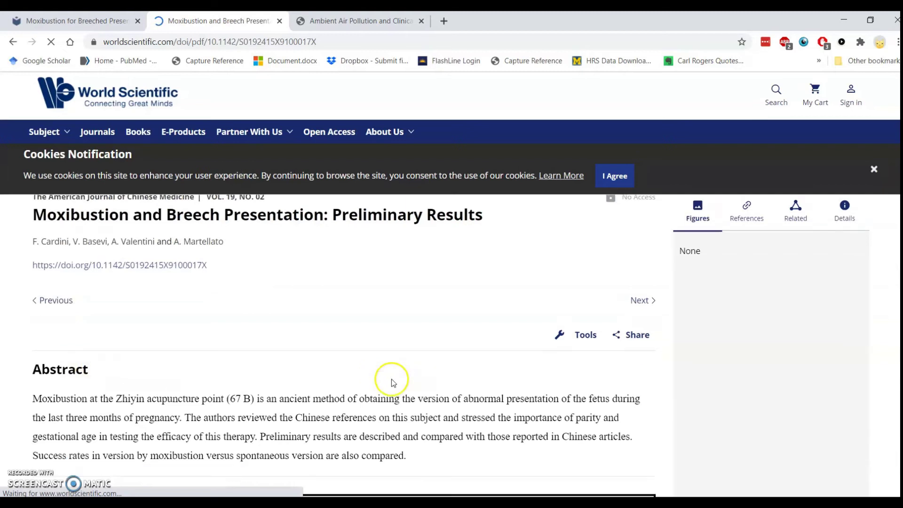
pyautogui.scroll(-3, 413, 409)
pyautogui.scroll(5, 418, 409)
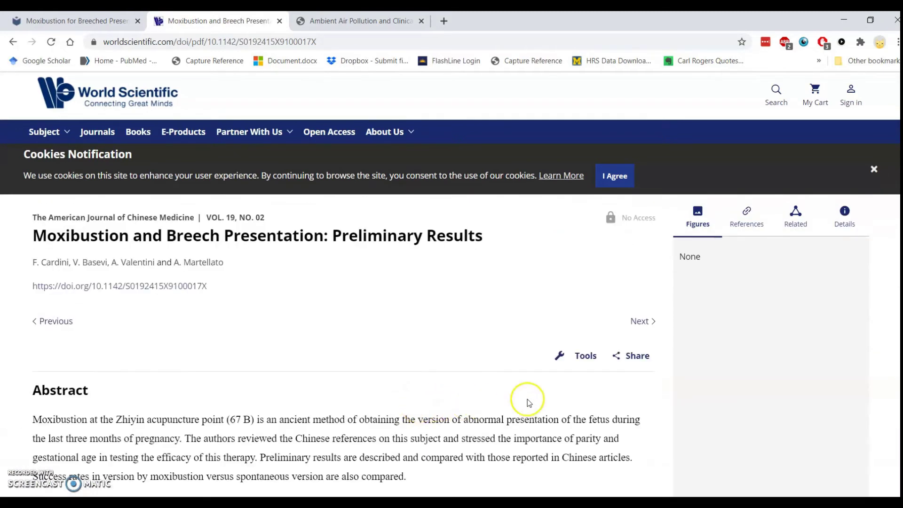
# Step: Return to the full text review list and check the PDF upload options for study #6 without adding a file
pyautogui.click(91, 21)
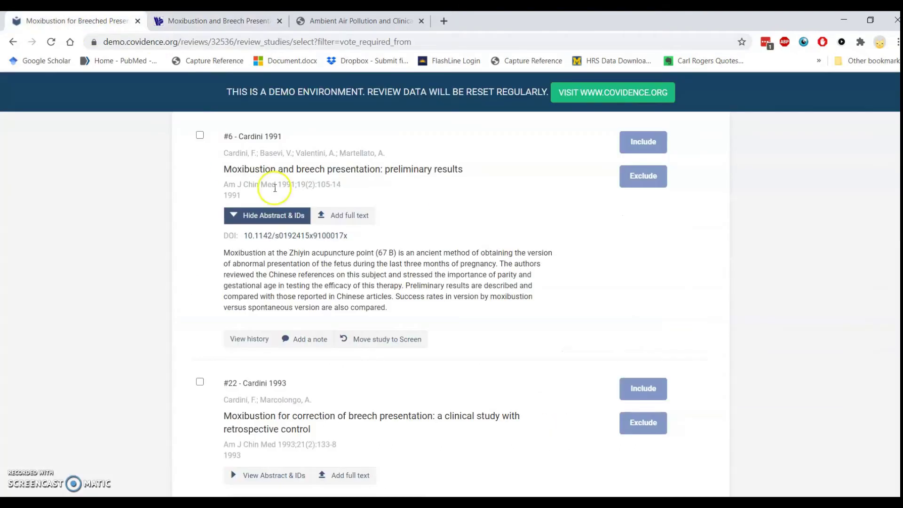
pyautogui.click(363, 215)
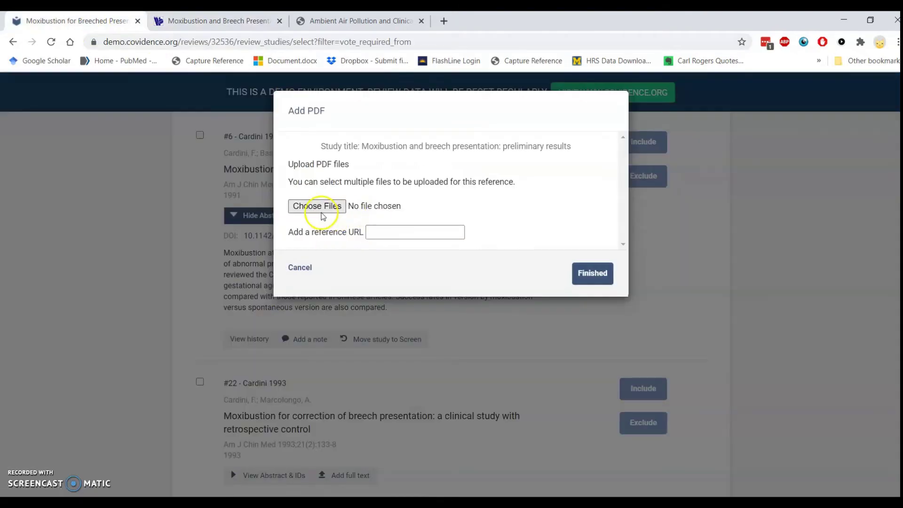
pyautogui.click(593, 282)
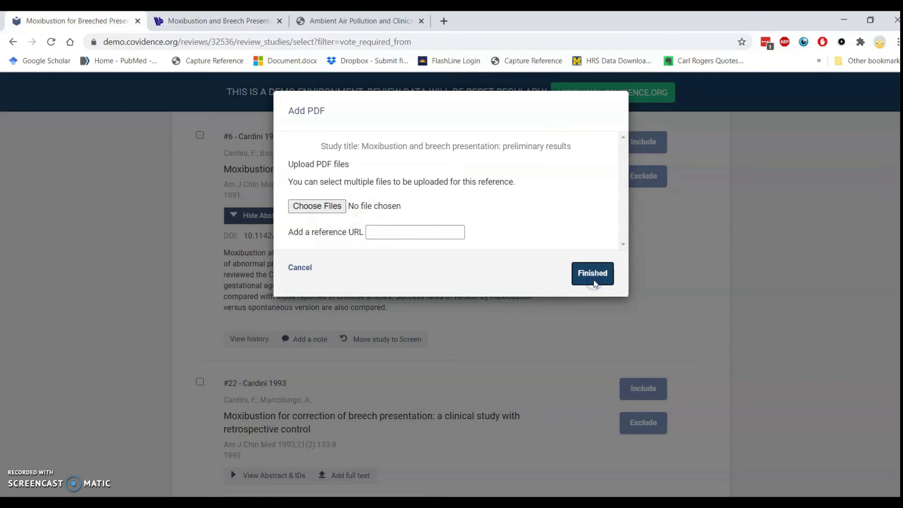
# Step: Exclude study #6 from the full text review with the reason "Wrong patient population"
pyautogui.click(654, 178)
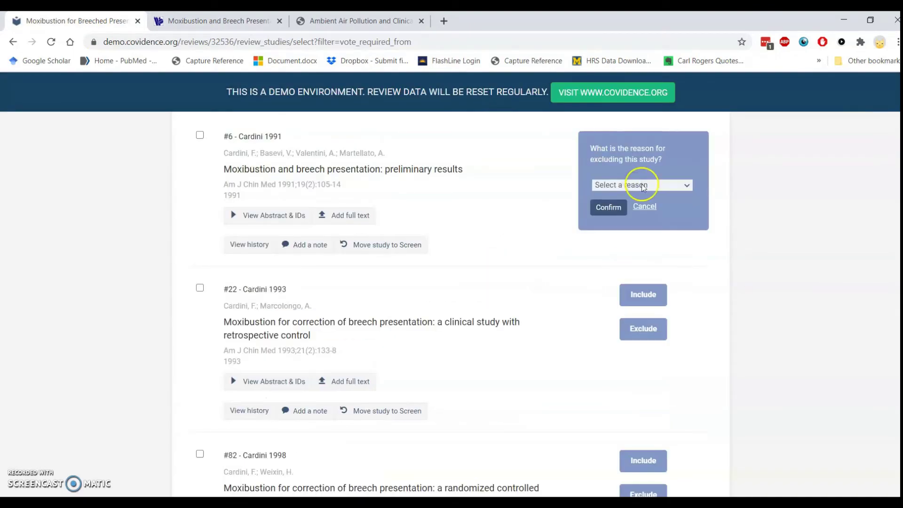
pyautogui.click(659, 187)
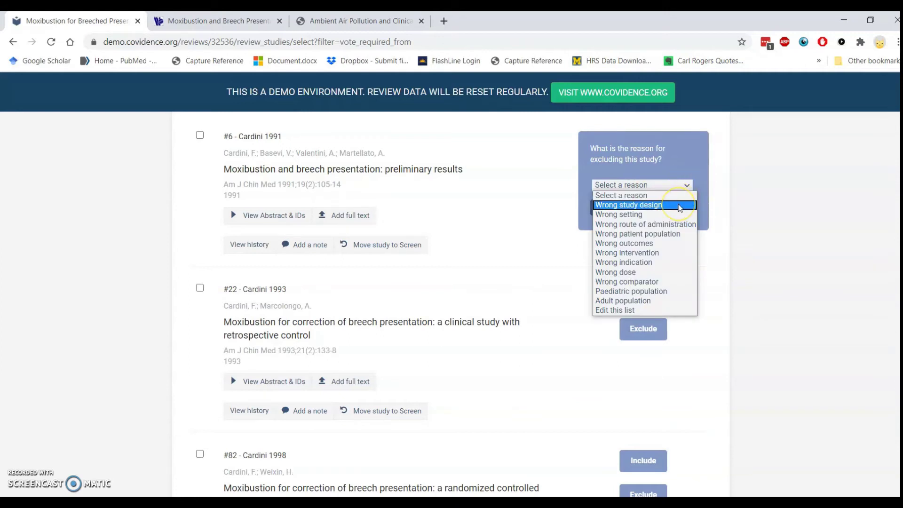
pyautogui.click(680, 218)
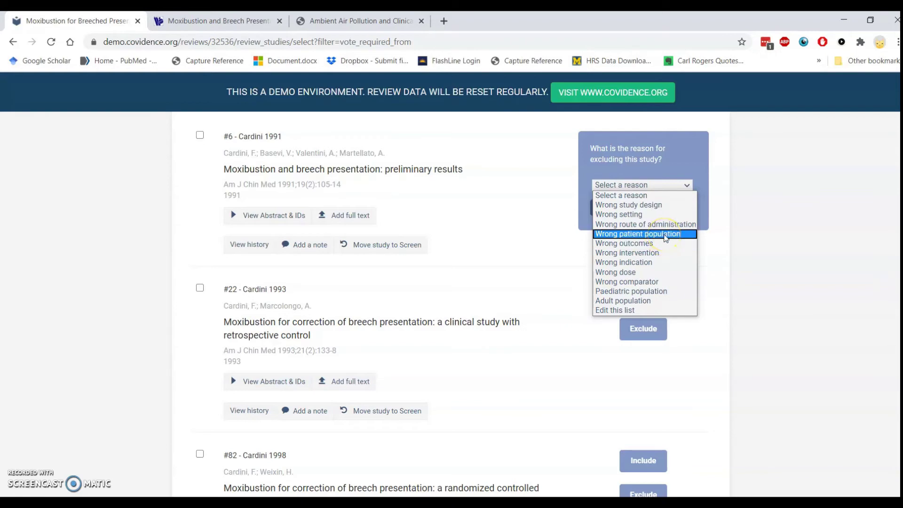
pyautogui.click(666, 234)
pyautogui.click(606, 211)
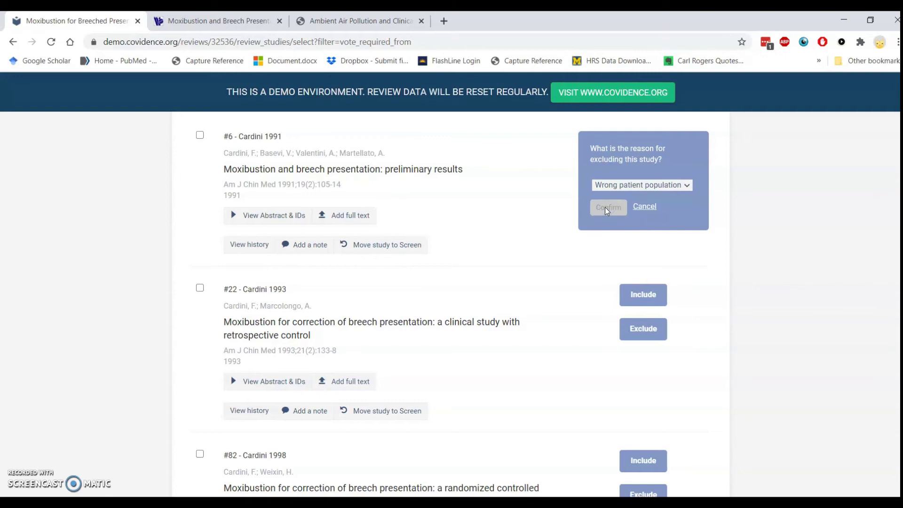
# Step: Return to the review summary and open the review's PRISMA flow diagram
pyautogui.scroll(4, 596, 219)
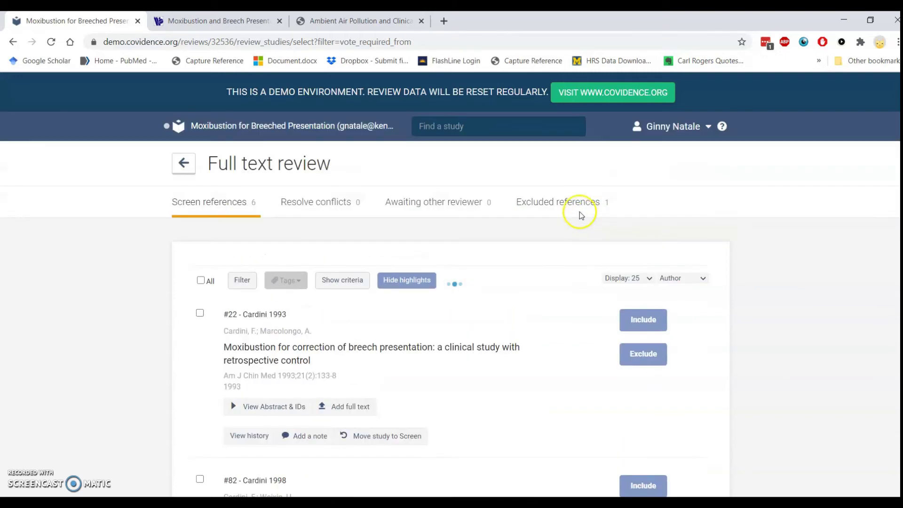
pyautogui.click(182, 173)
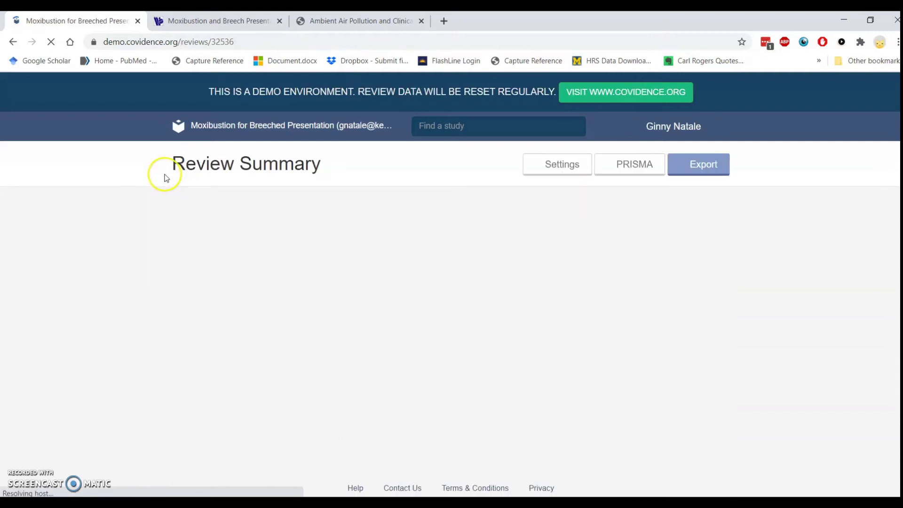
pyautogui.click(638, 173)
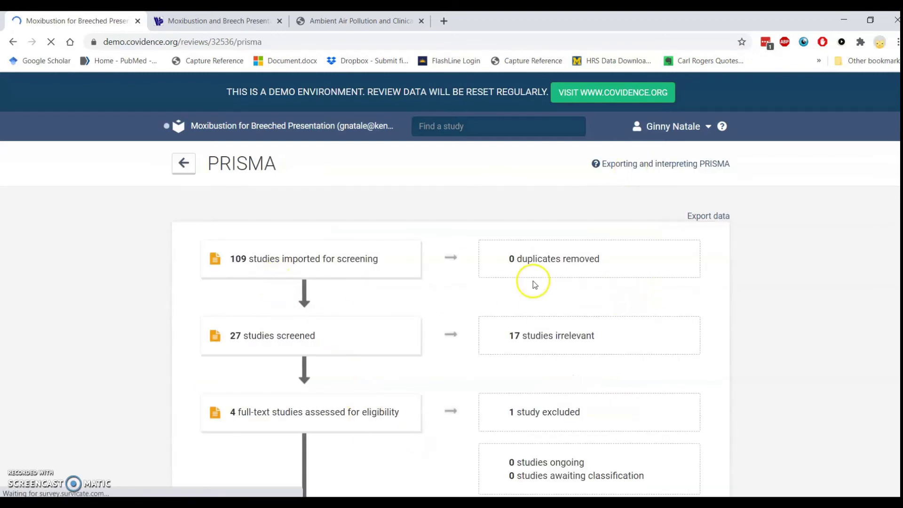
# Step: Look through the PRISMA flow diagram, view its exportable text data, and close the export window
pyautogui.scroll(-1, 536, 280)
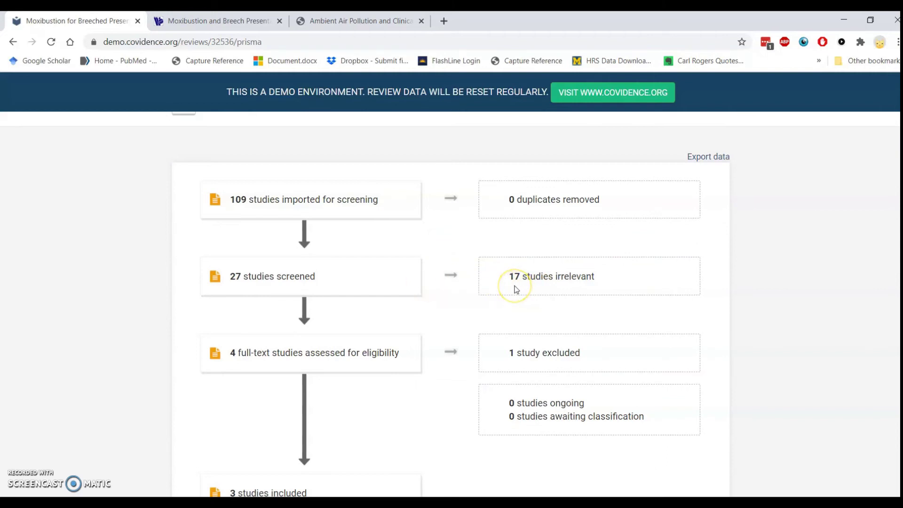
pyautogui.scroll(-1, 516, 289)
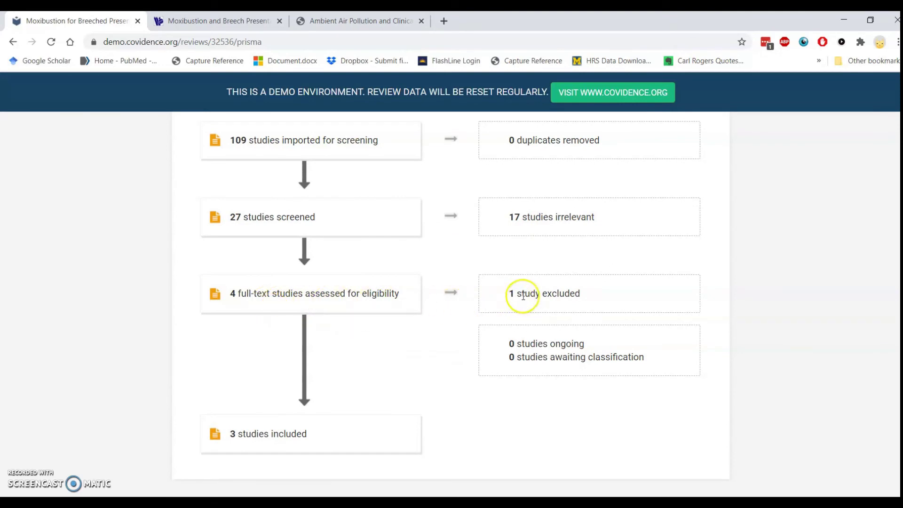
pyautogui.scroll(3, 576, 295)
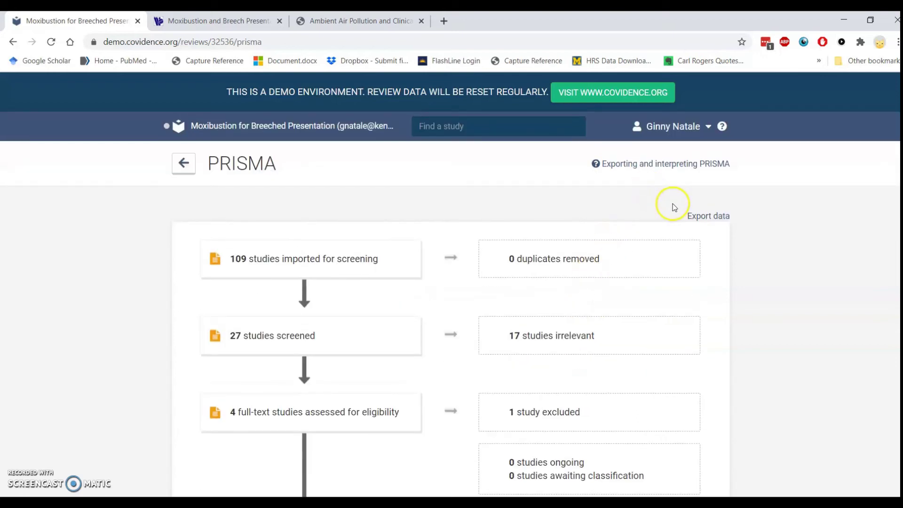
pyautogui.click(712, 216)
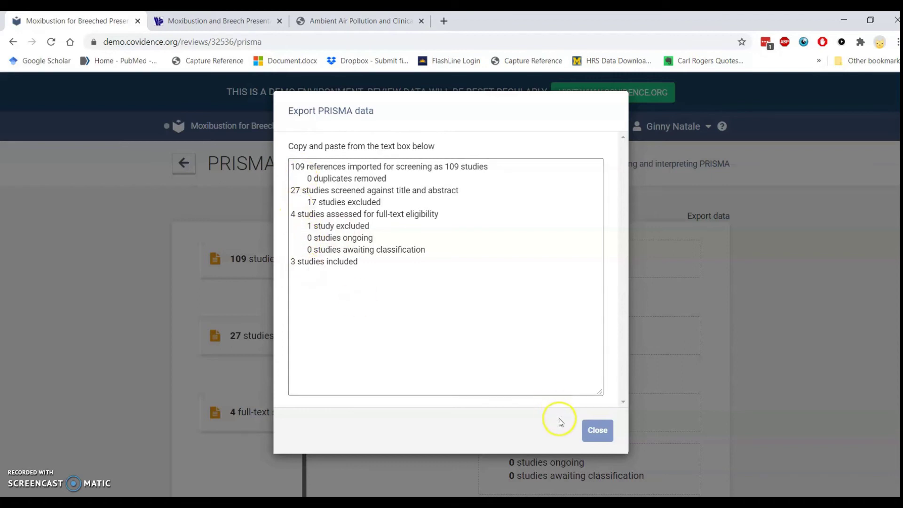
pyautogui.click(598, 431)
# Step: Return to the review summary and open the conflicts list of the full text screening stage
pyautogui.click(184, 165)
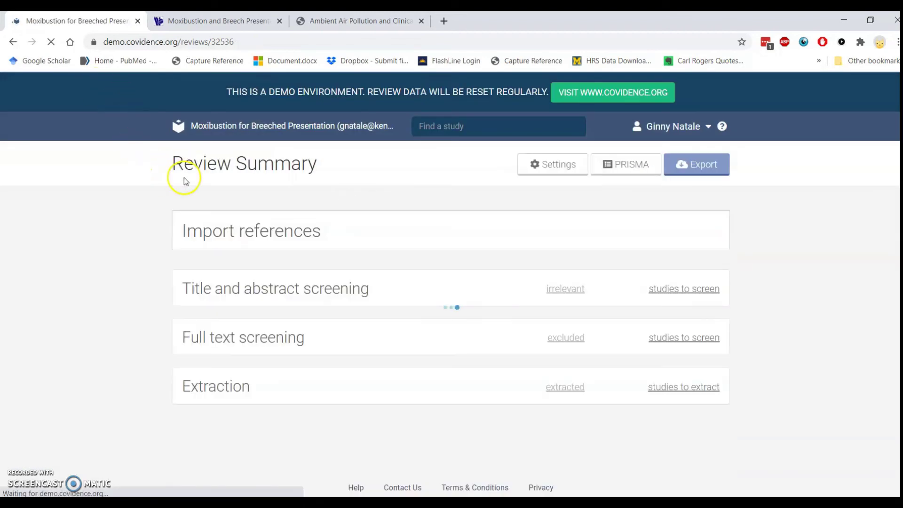
pyautogui.scroll(-2, 517, 364)
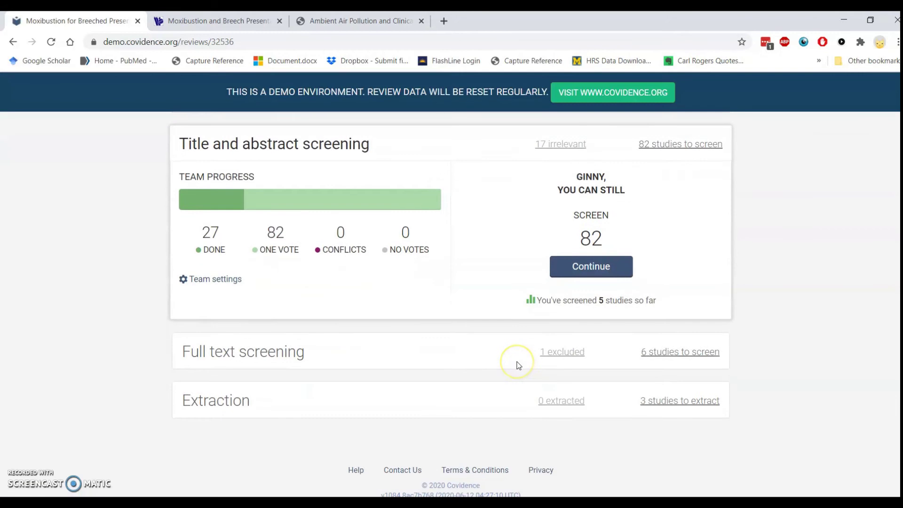
pyautogui.click(514, 360)
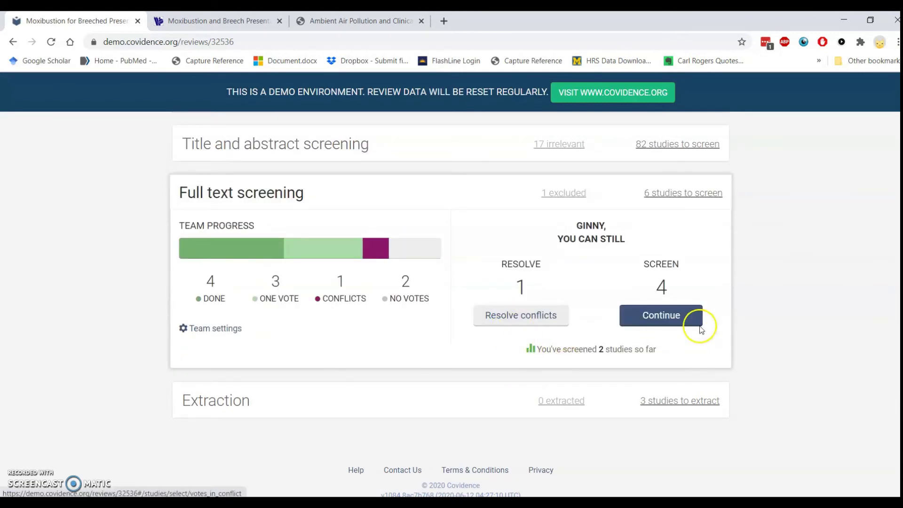
pyautogui.click(535, 324)
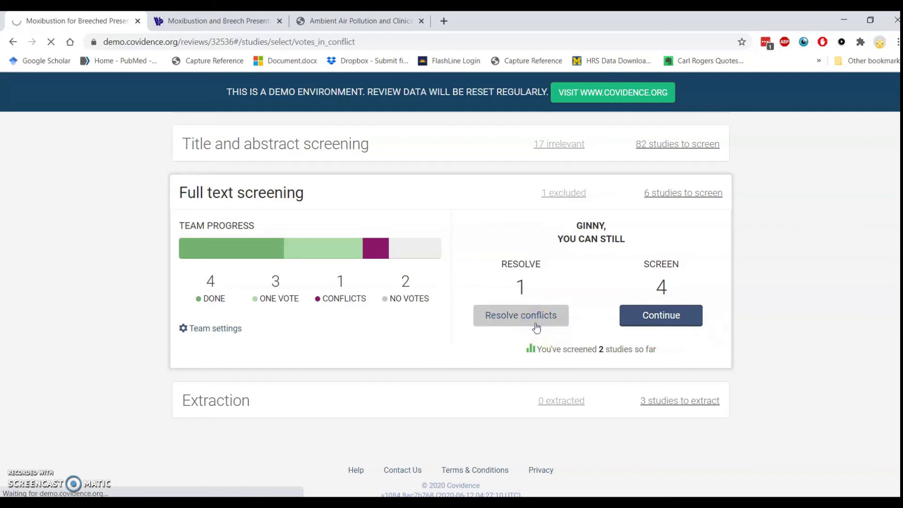
# Step: Resolve the exclusion conflict for study #6 by saving "Wrong patient population" as the reason
pyautogui.scroll(-1, 536, 328)
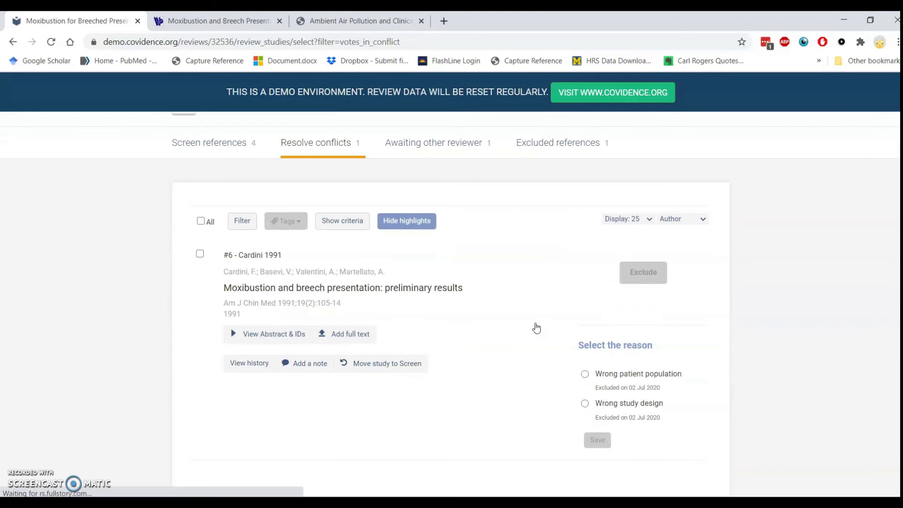
pyautogui.scroll(-1, 536, 328)
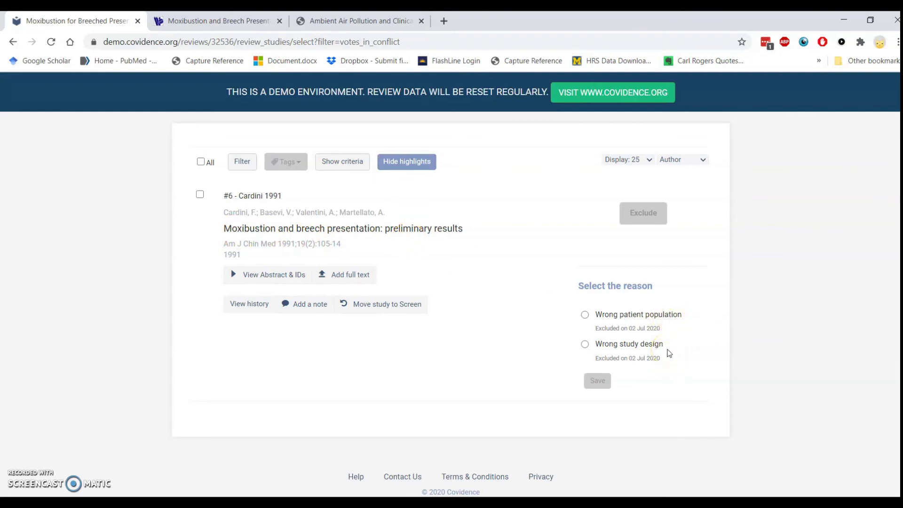
pyautogui.click(584, 316)
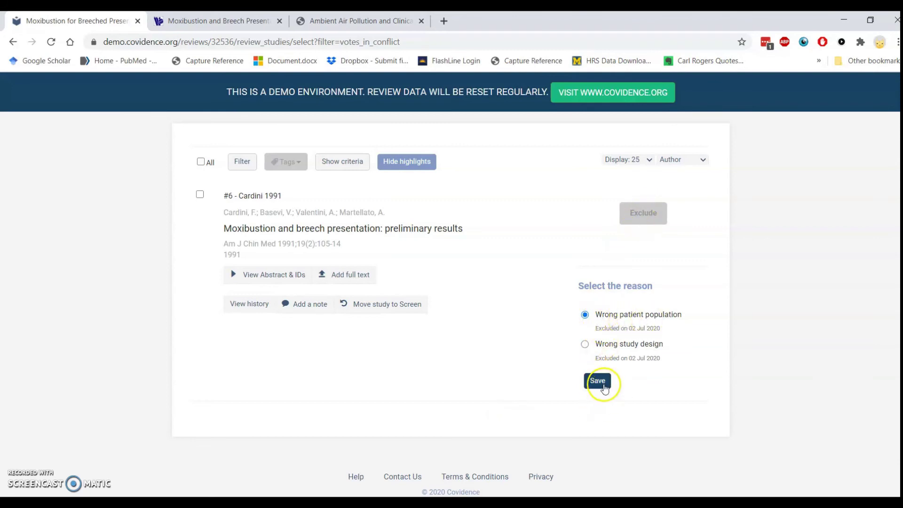
pyautogui.click(603, 387)
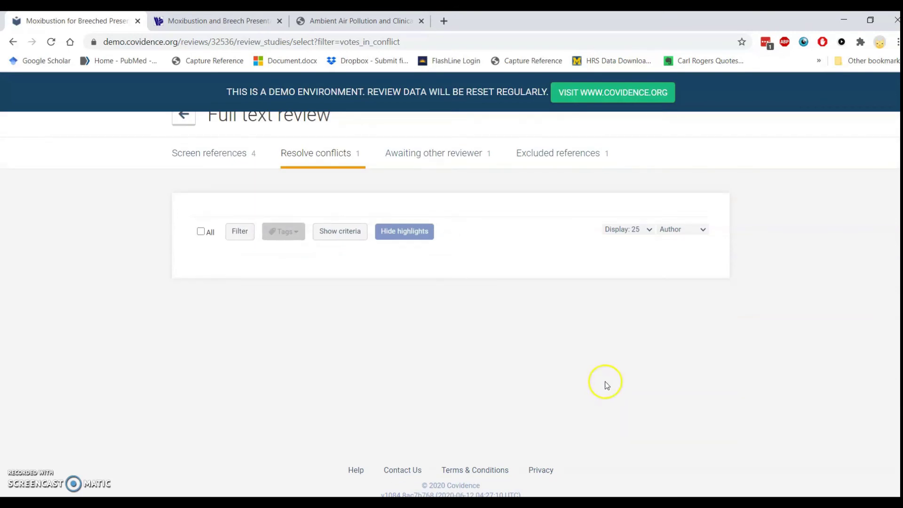
# Step: Among the full text references awaiting another reviewer, exclude study #109 with the reason "Wrong outcomes"
pyautogui.click(444, 159)
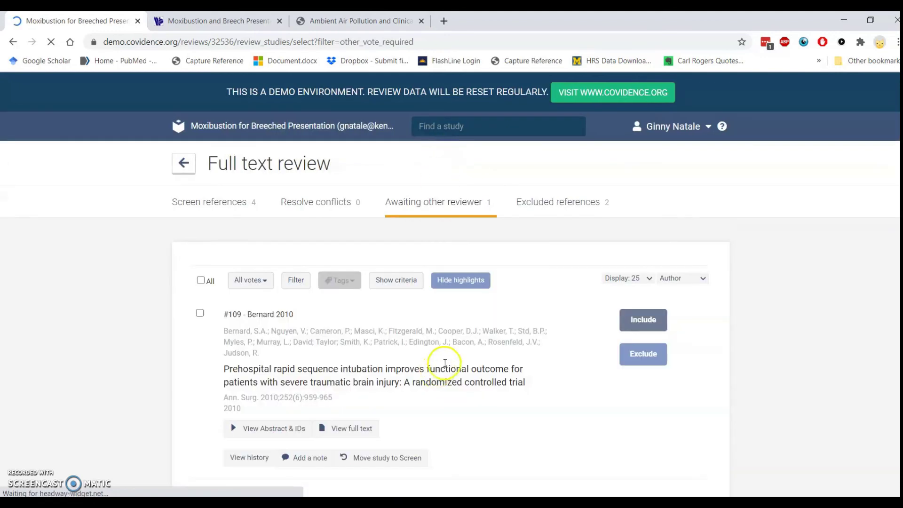
pyautogui.scroll(-3, 541, 389)
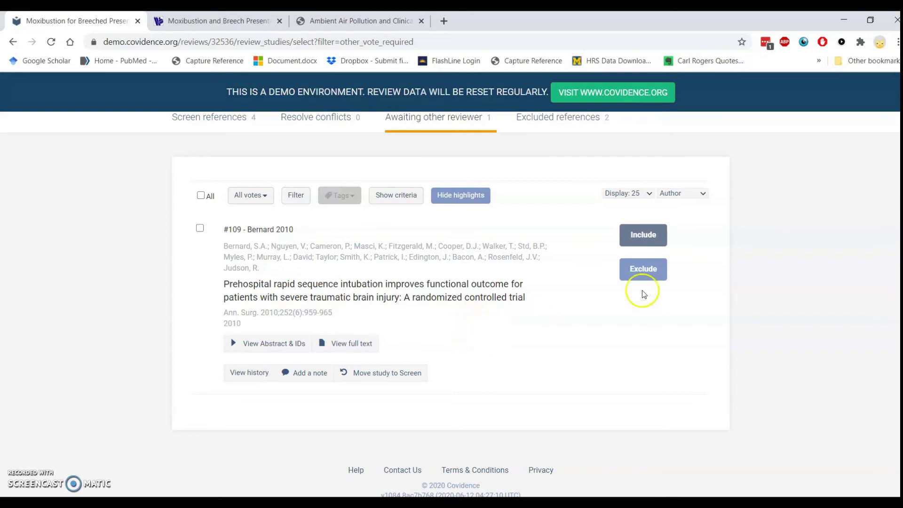
pyautogui.click(639, 272)
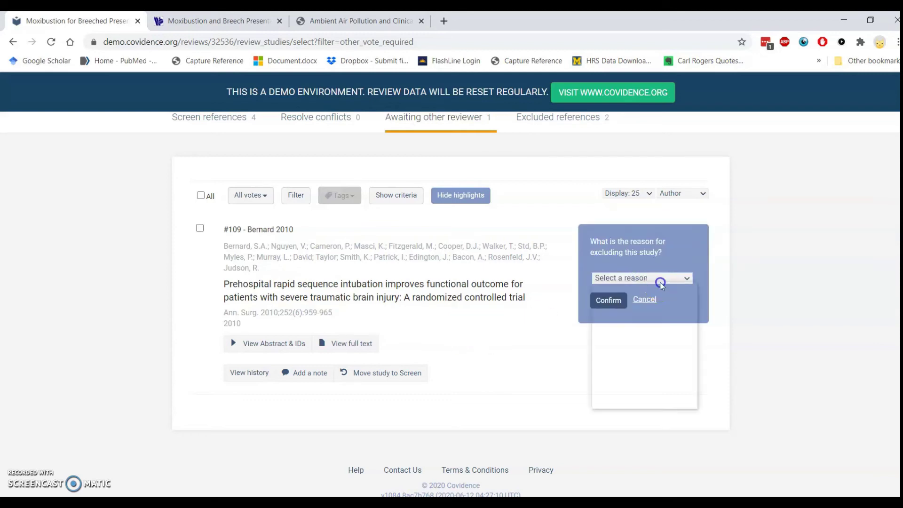
pyautogui.click(659, 281)
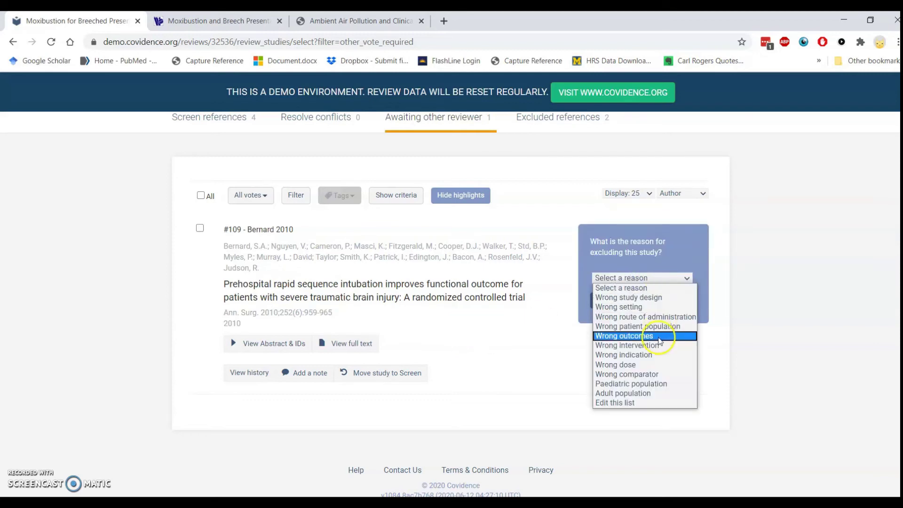
pyautogui.click(660, 336)
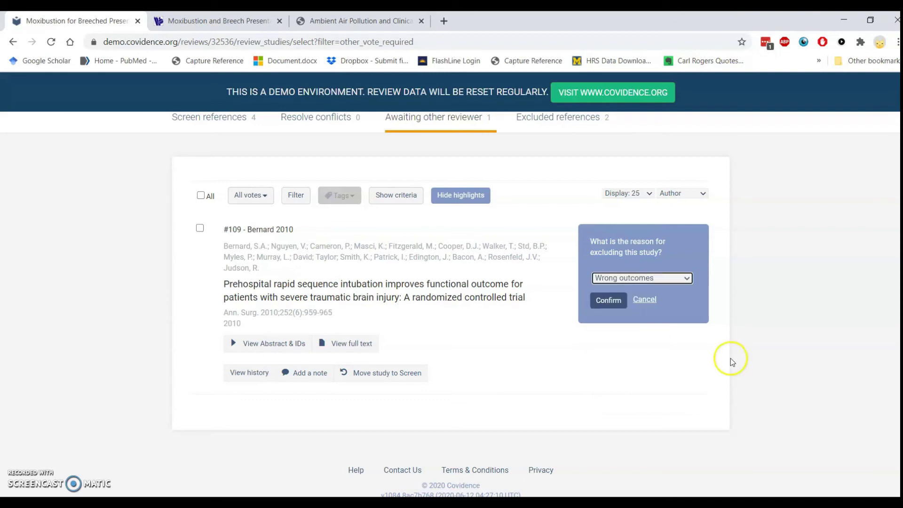
pyautogui.click(608, 301)
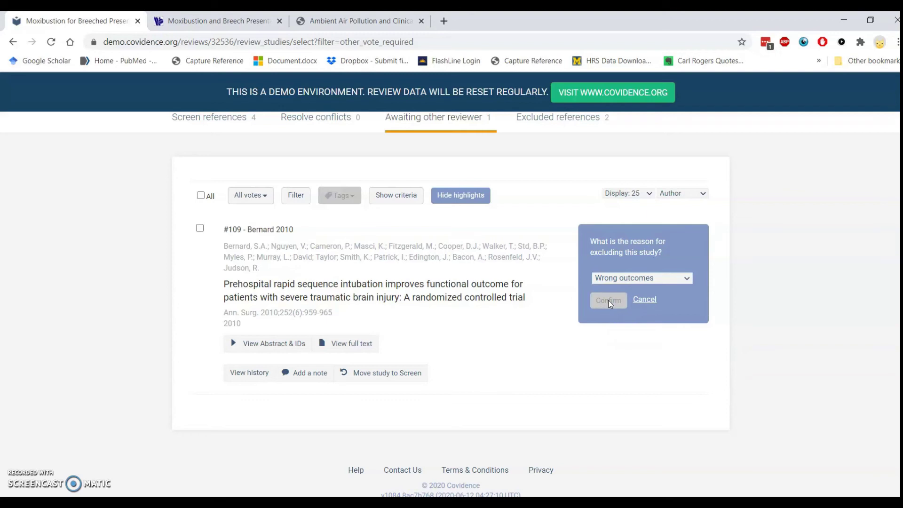
pyautogui.click(619, 336)
pyautogui.scroll(2, 606, 345)
pyautogui.click(602, 282)
# Step: Show the excluded full text references and look over their exclusion dates and reasons
pyautogui.click(571, 202)
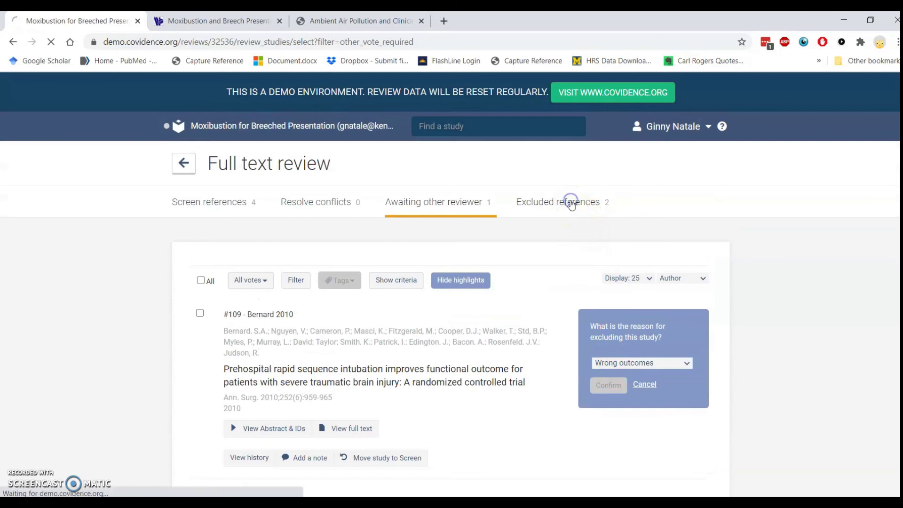
pyautogui.click(593, 286)
pyautogui.scroll(-2, 591, 302)
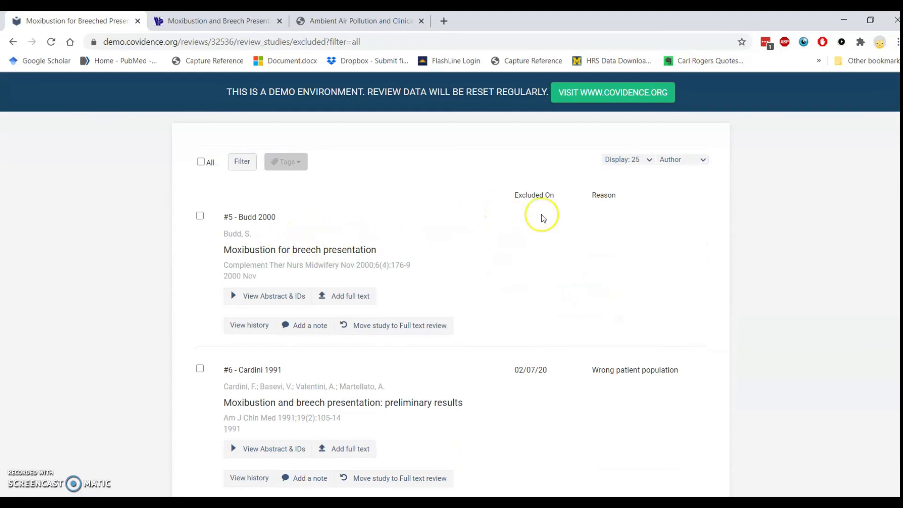
pyautogui.scroll(-2, 489, 419)
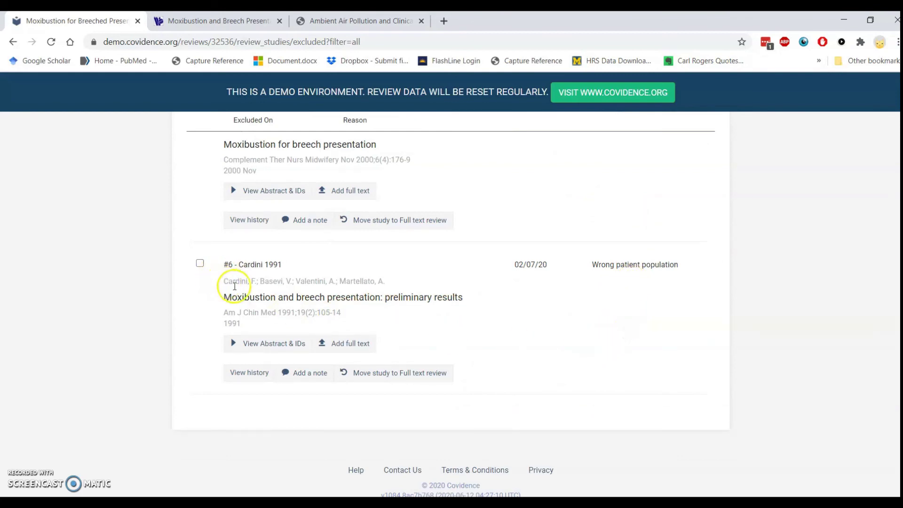
pyautogui.scroll(3, 505, 366)
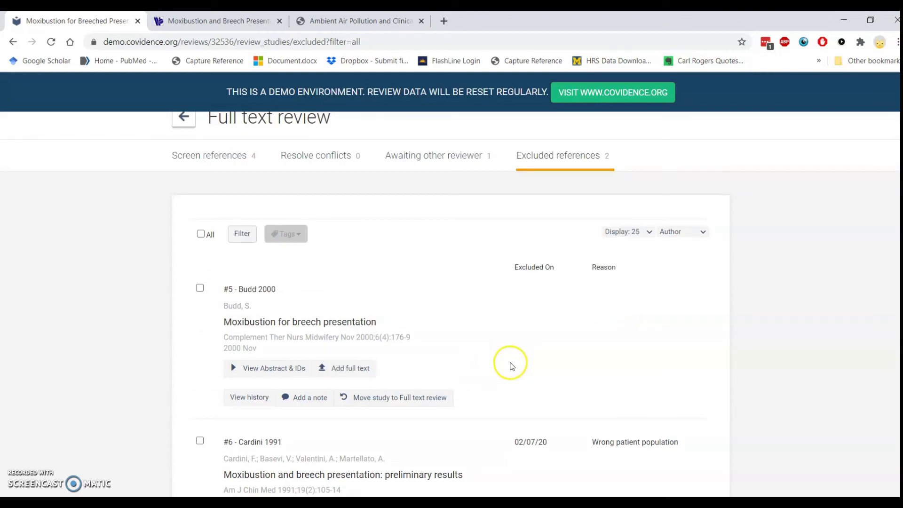
# Step: In the full text references to screen, exclude study #22 with the reason "Wrong study design" and include study #82
pyautogui.click(221, 157)
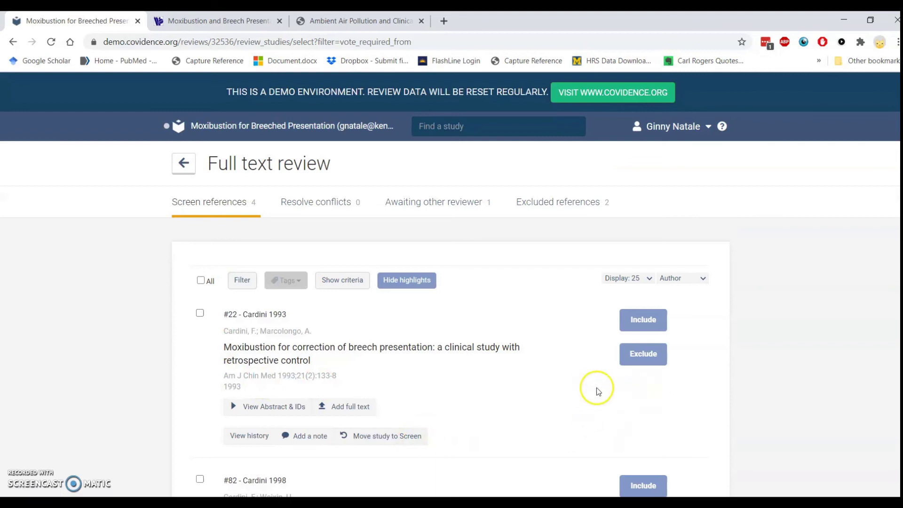
pyautogui.scroll(-3, 598, 392)
pyautogui.click(649, 241)
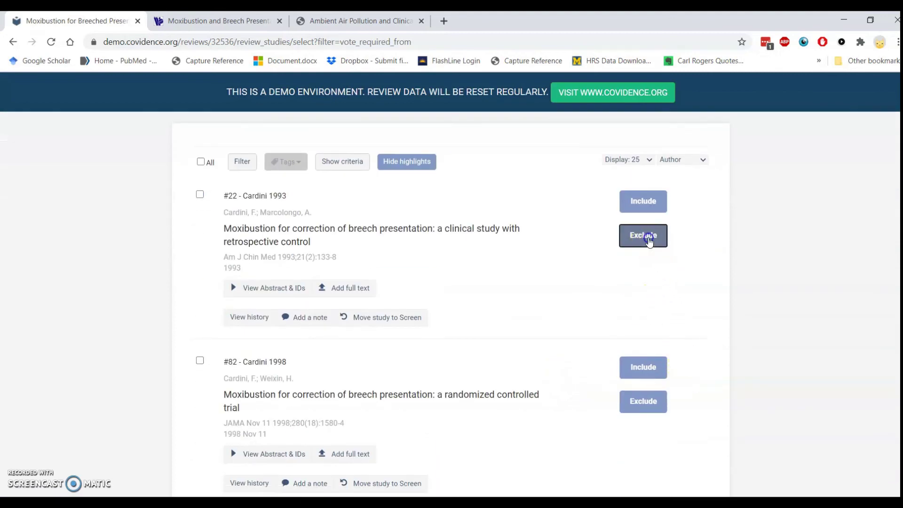
pyautogui.click(649, 243)
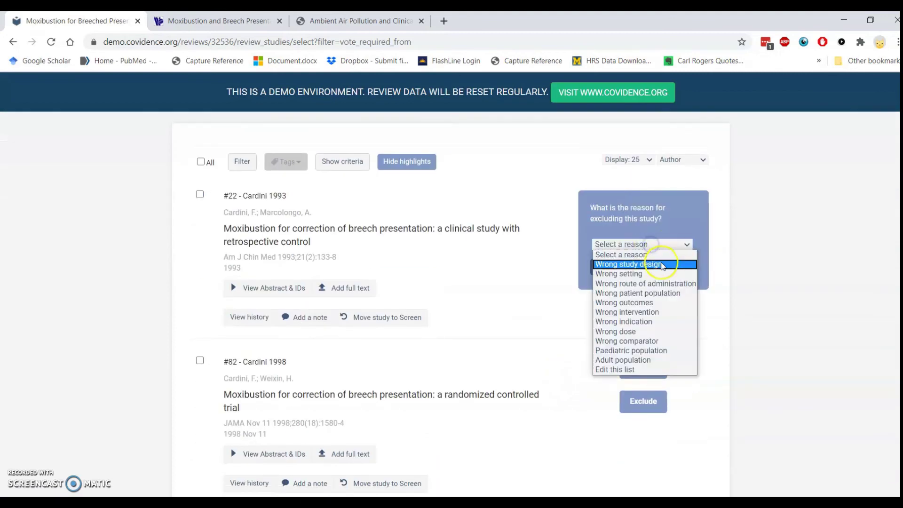
pyautogui.click(661, 263)
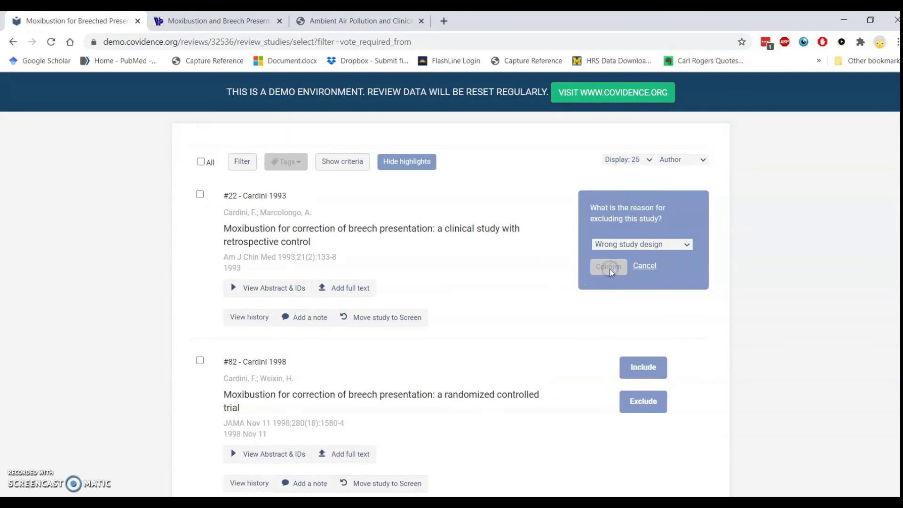
pyautogui.click(608, 266)
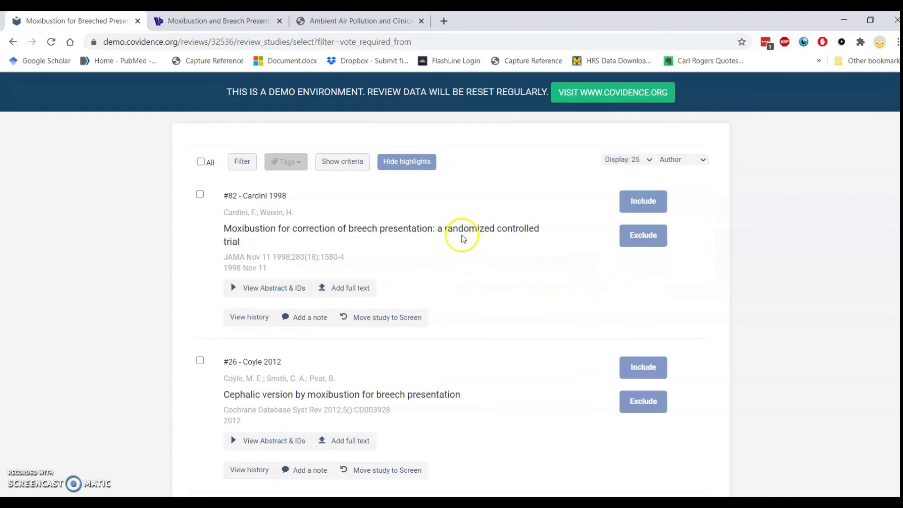
pyautogui.click(642, 201)
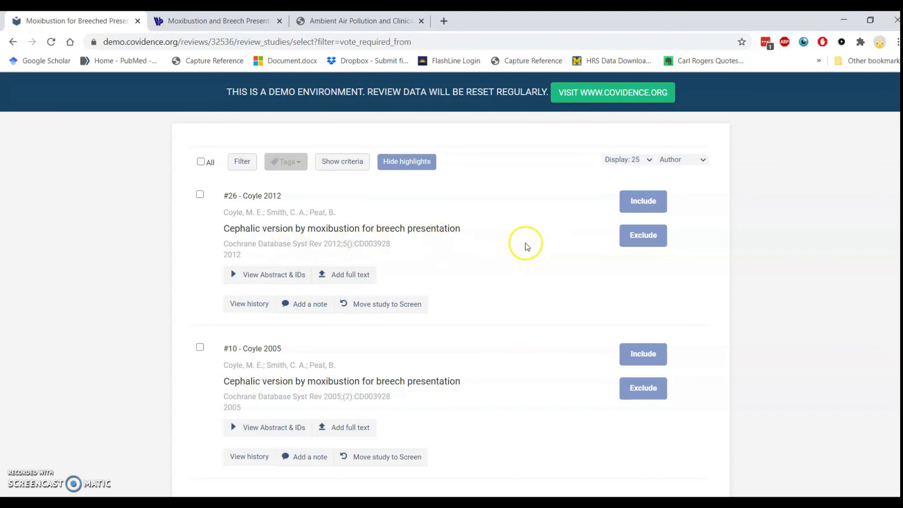
# Step: Add the note "PDF awaiting Library approval" to study #10 and move the study back to title and abstract screening
pyautogui.scroll(-2, 524, 336)
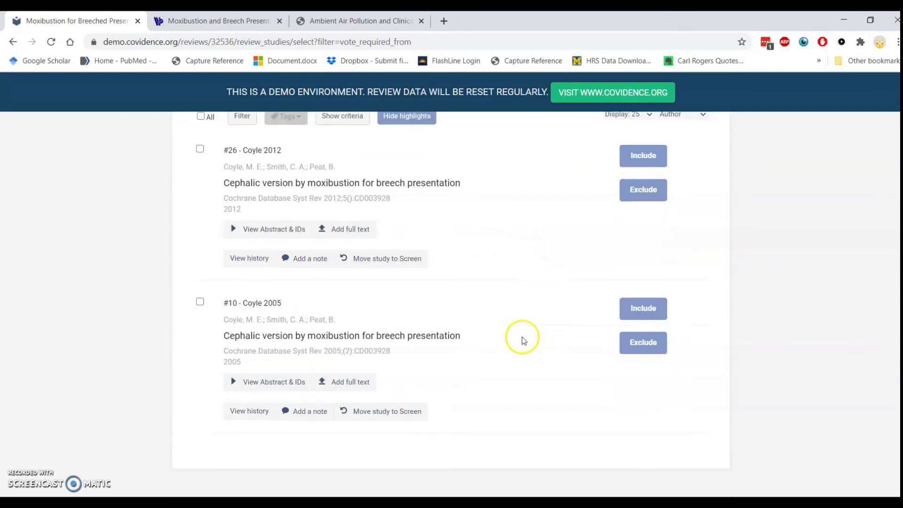
pyautogui.click(308, 397)
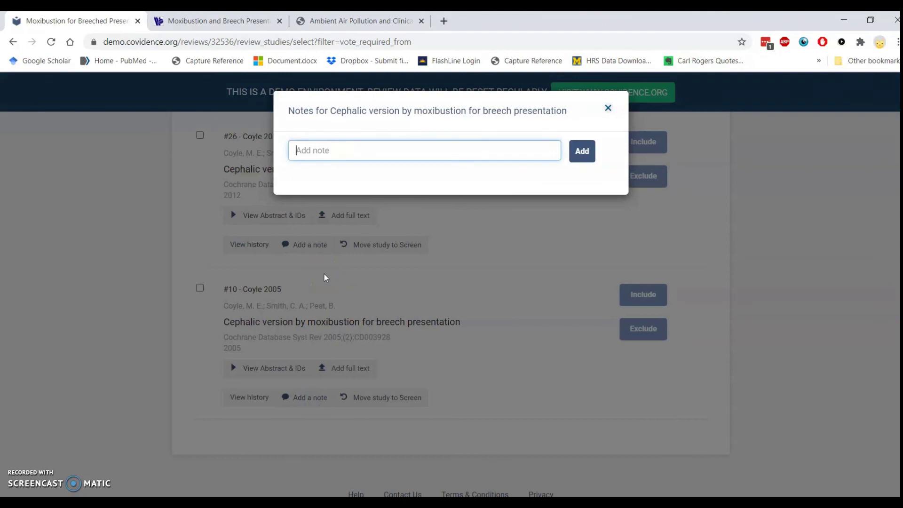
pyautogui.write('PDF awaiting Library a')
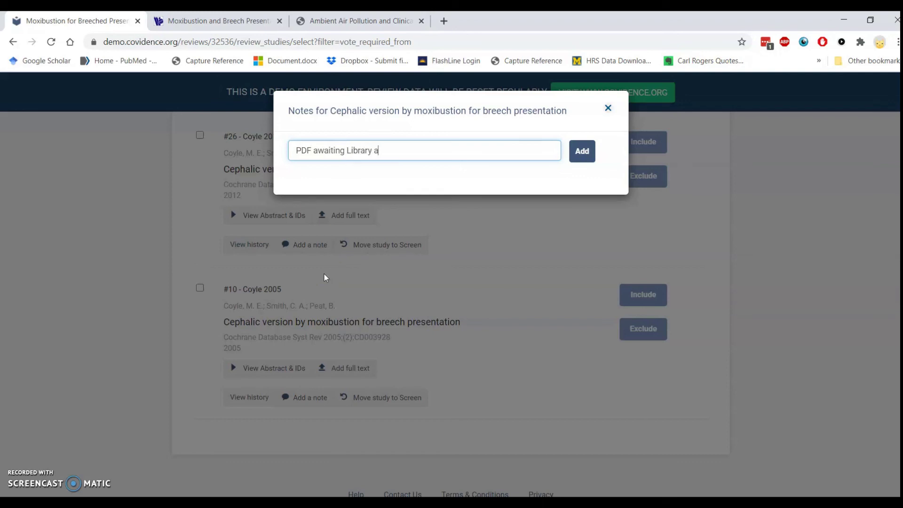
pyautogui.write('pproval')
pyautogui.press('Return')
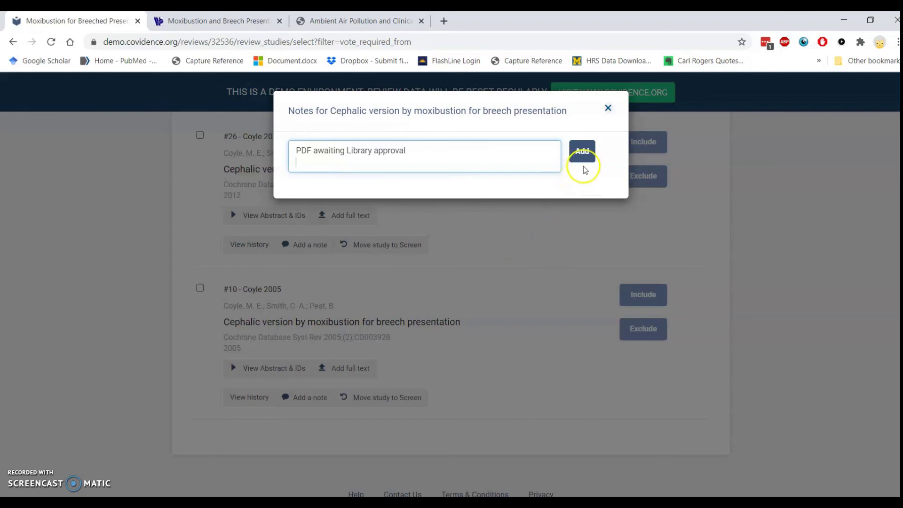
pyautogui.click(582, 151)
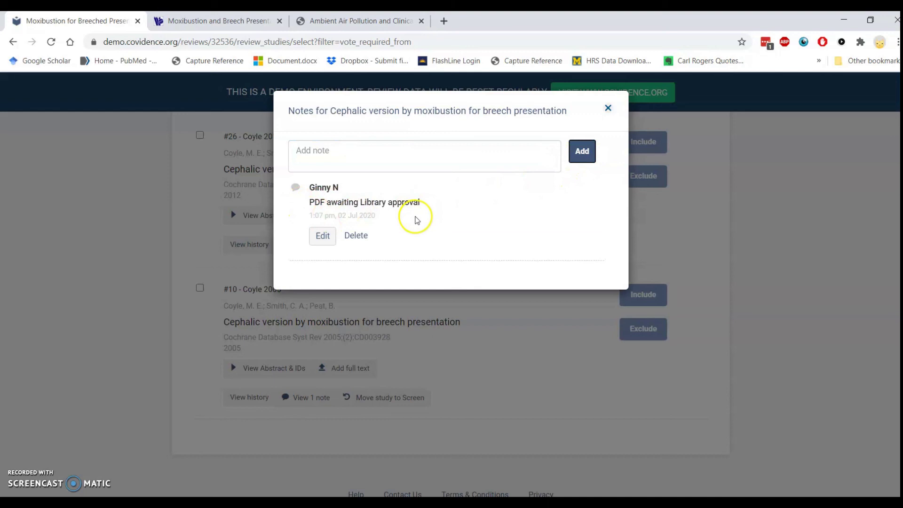
pyautogui.click(608, 108)
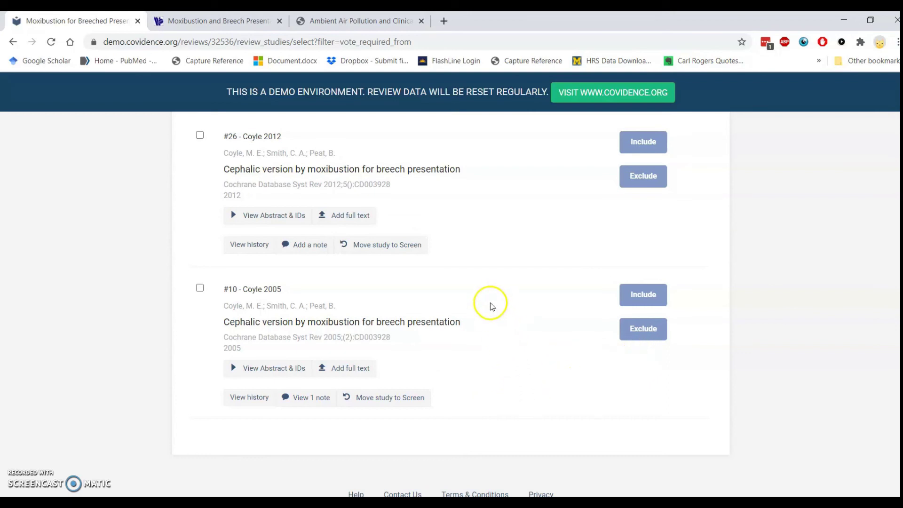
pyautogui.click(377, 400)
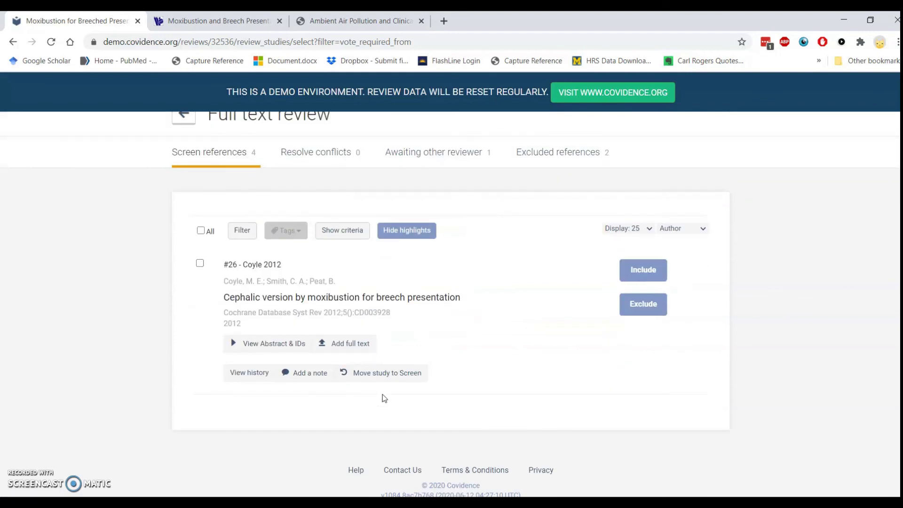
# Step: Return to the review summary and expand the Extraction stage to look over its team progress
pyautogui.scroll(1, 416, 388)
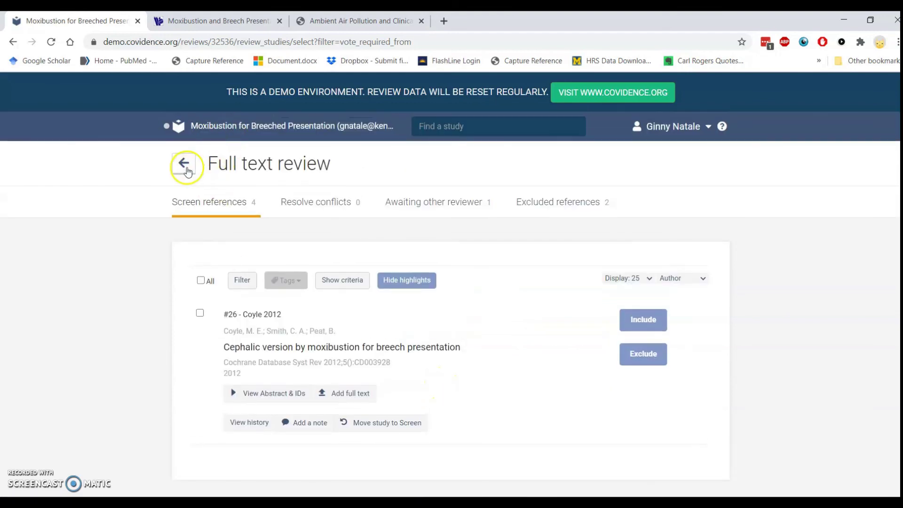
pyautogui.click(187, 168)
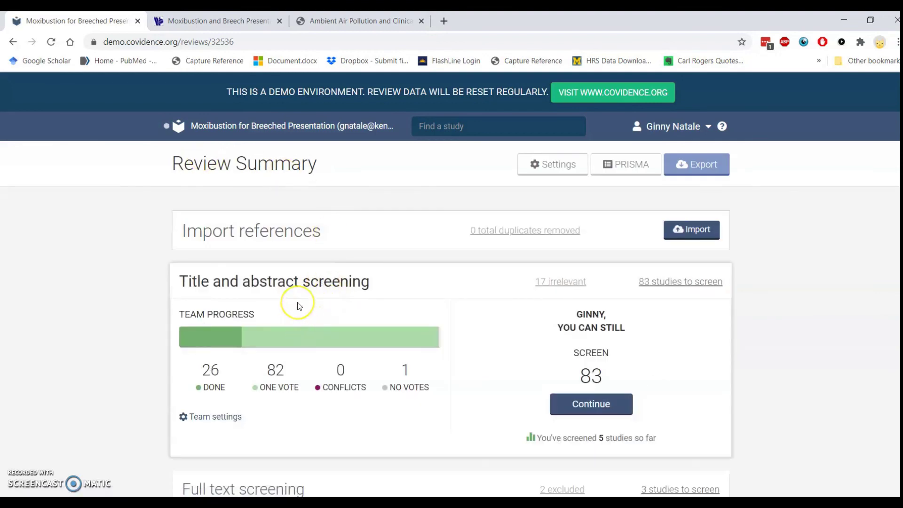
pyautogui.scroll(-3, 297, 305)
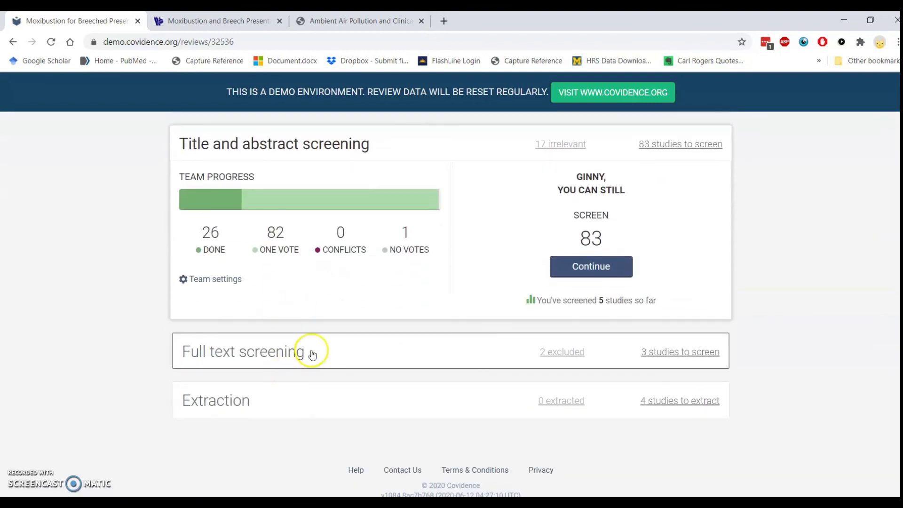
pyautogui.click(299, 397)
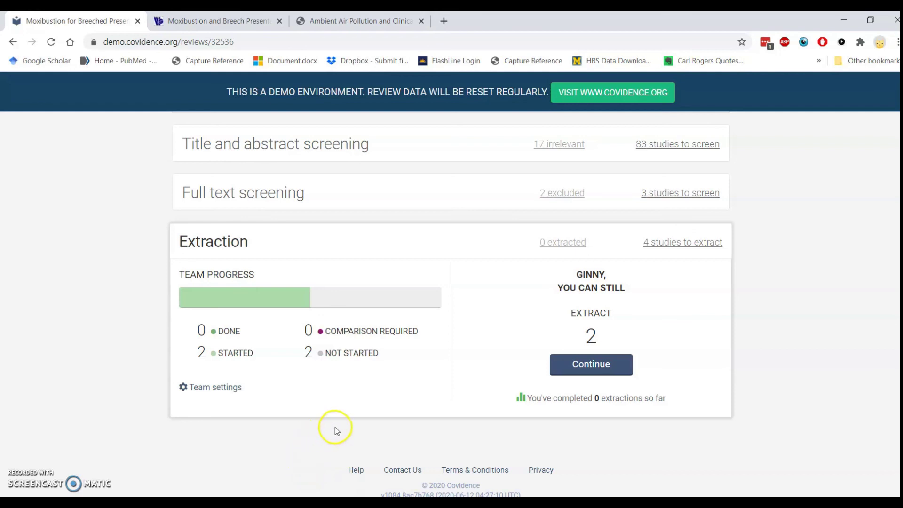
# Step: Open the review's export options and set the references export to the Included stage in Endnote format
pyautogui.scroll(1, 334, 426)
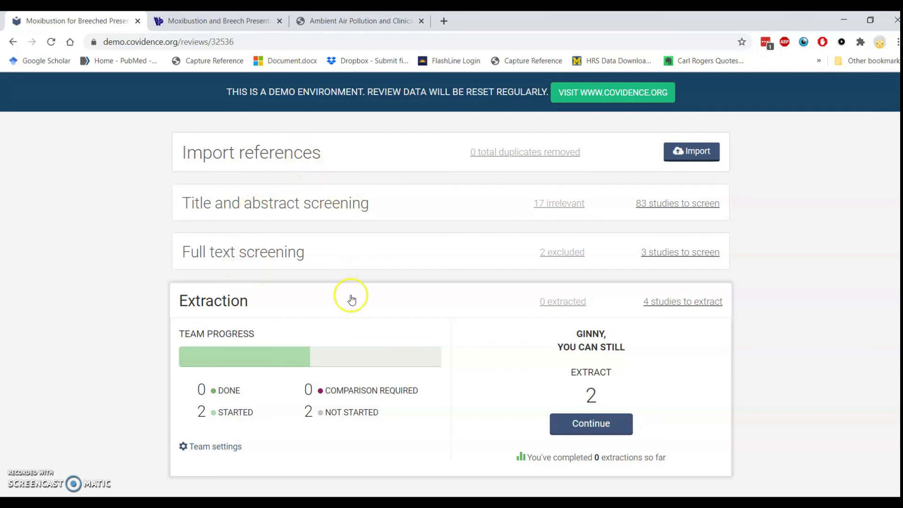
pyautogui.scroll(2, 352, 298)
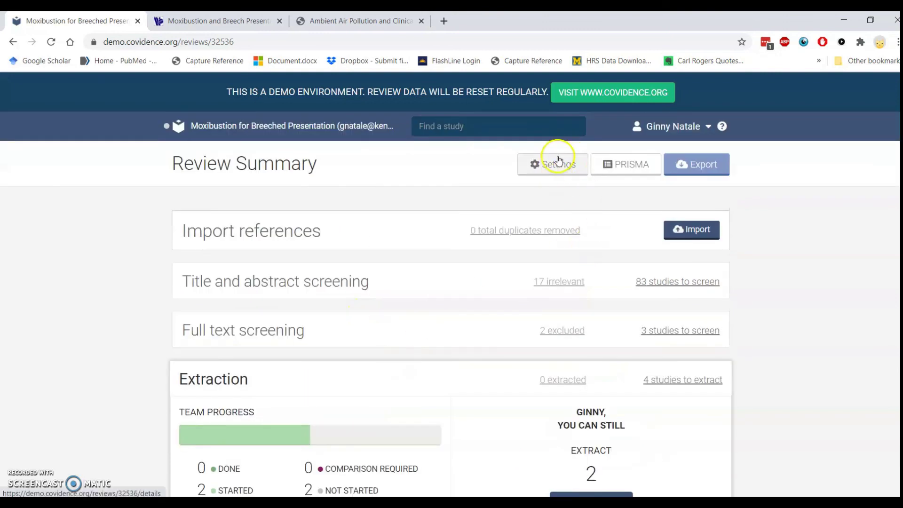
pyautogui.click(704, 166)
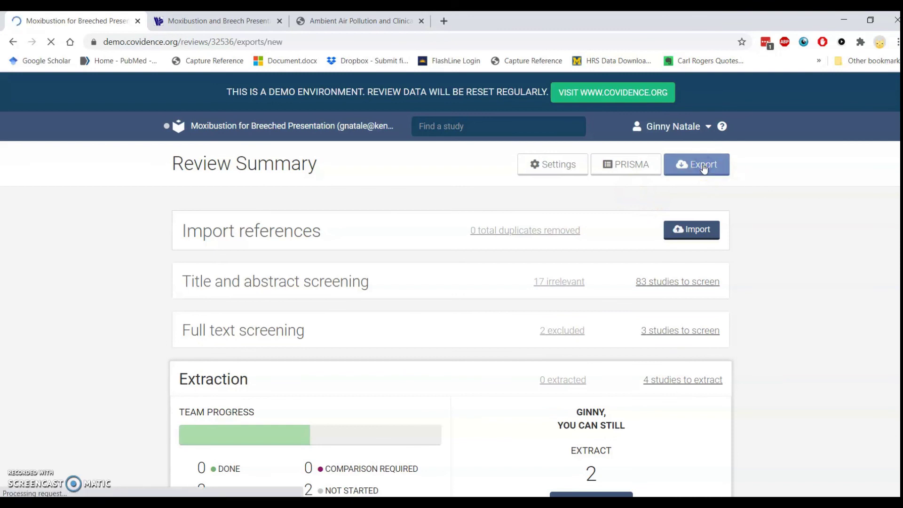
pyautogui.click(395, 333)
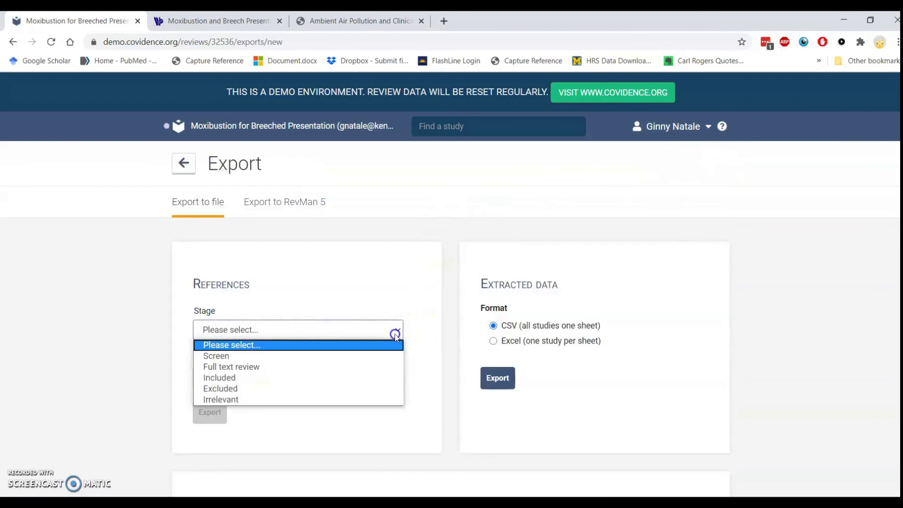
pyautogui.click(361, 379)
pyautogui.click(361, 380)
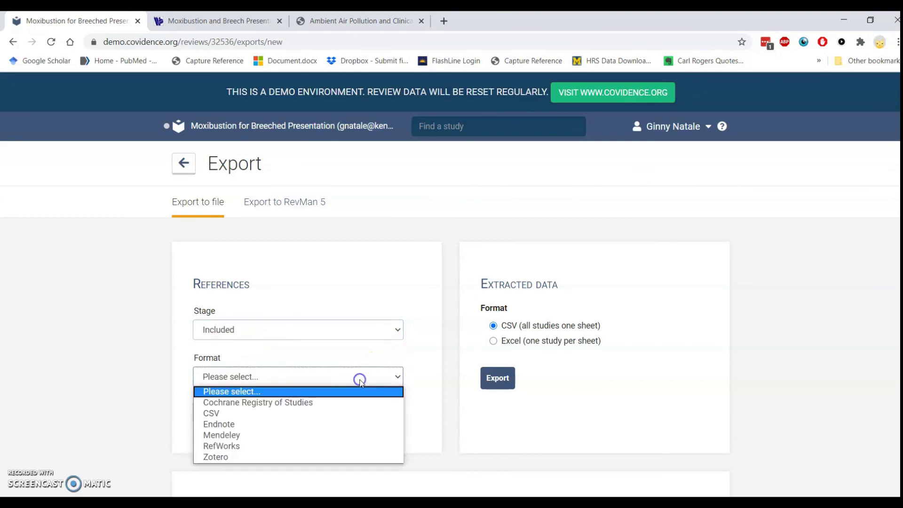
pyautogui.click(353, 425)
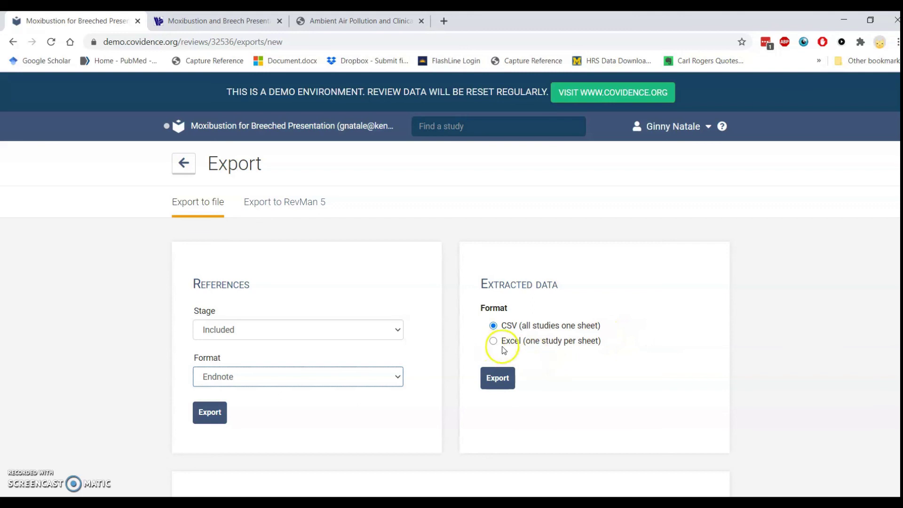
# Step: Export the extracted data as CSV with all studies in one sheet, and download the file from the recent exports
pyautogui.click(497, 380)
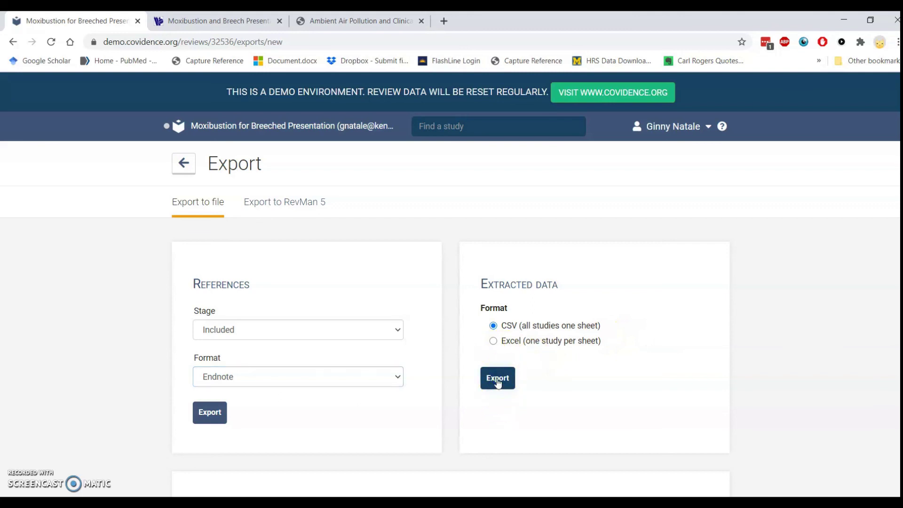
pyautogui.click(498, 458)
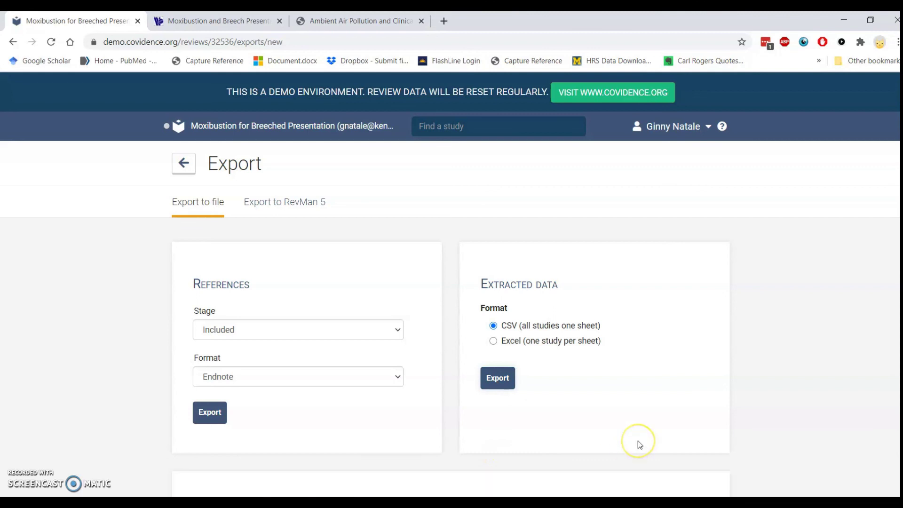
pyautogui.scroll(-4, 637, 441)
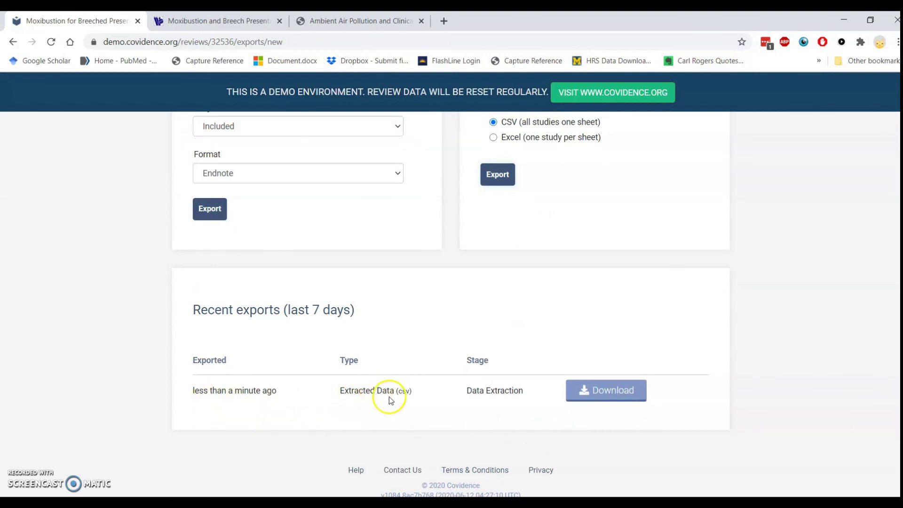
pyautogui.click(598, 394)
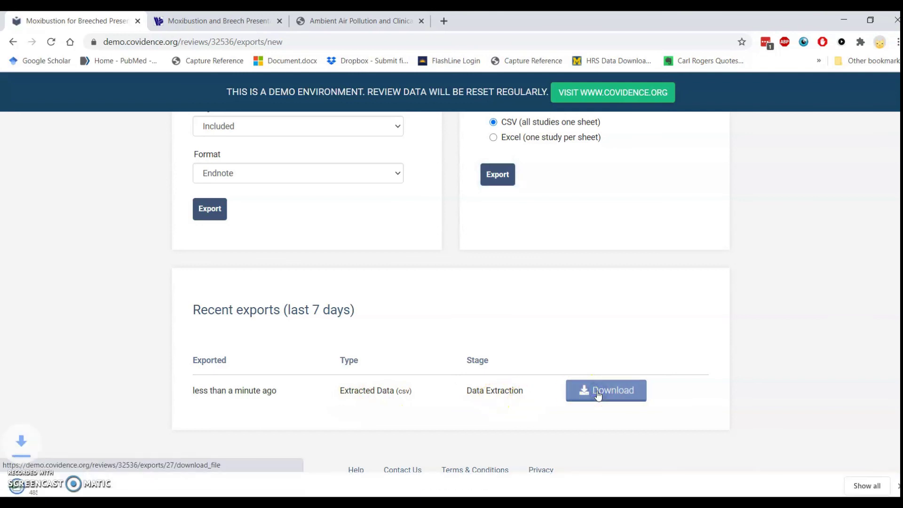
# Step: Open the downloaded extracted data CSV in a maximized Excel window and auto-fit the columns to their headings
pyautogui.click(72, 488)
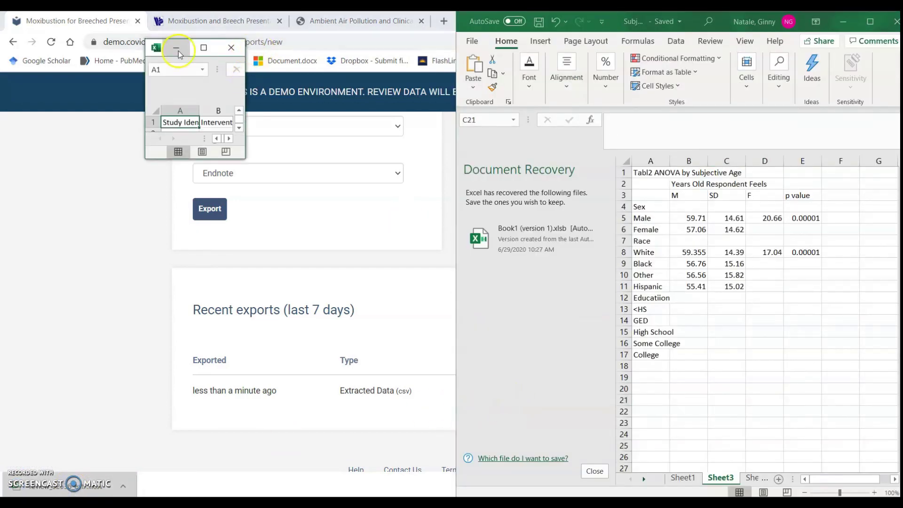
pyautogui.click(203, 48)
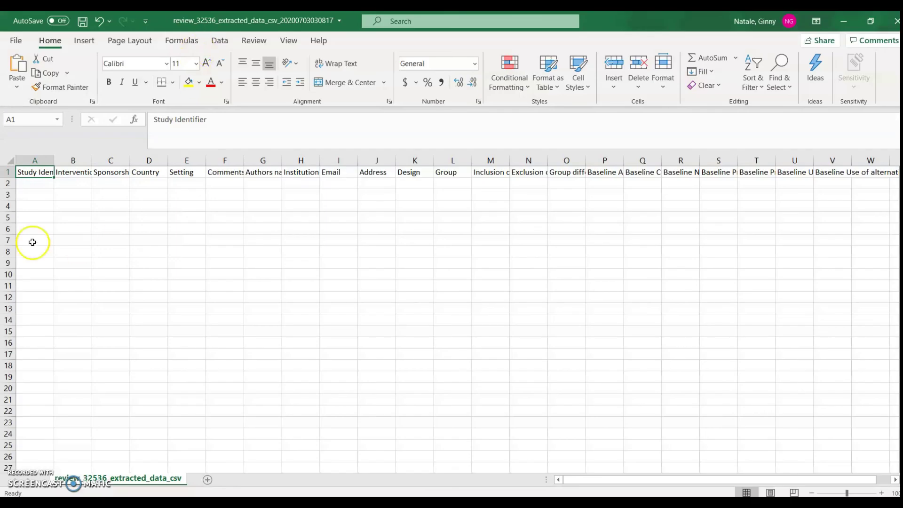
pyautogui.click(78, 174)
pyautogui.click(120, 174)
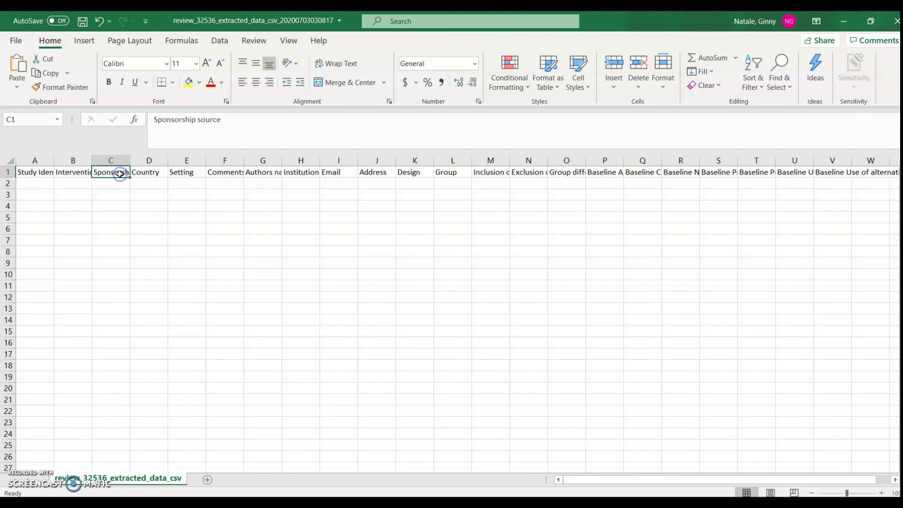
pyautogui.moveTo(49, 156); pyautogui.dragTo(879, 130)
pyautogui.doubleClick(813, 161)
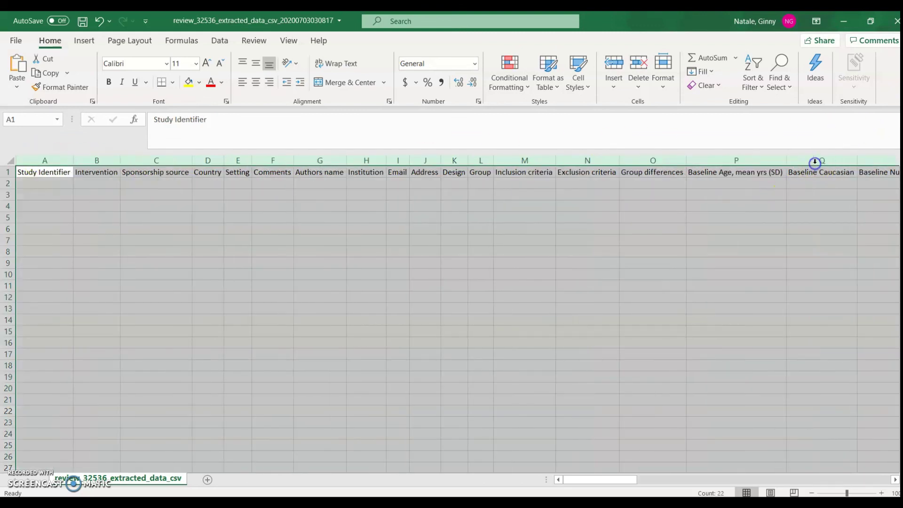
pyautogui.click(32, 183)
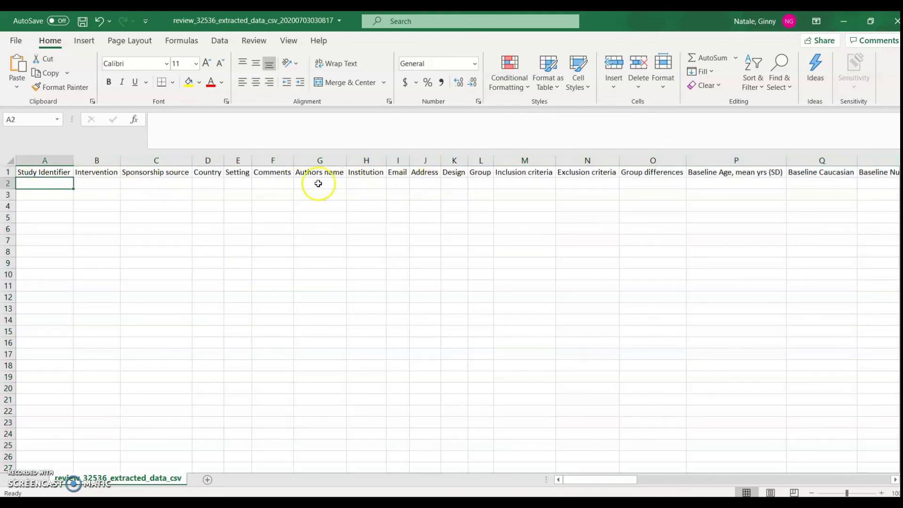
# Step: Close the extracted data workbook and minimize the remaining Excel window to get back to Covidence
pyautogui.click(895, 23)
pyautogui.click(453, 278)
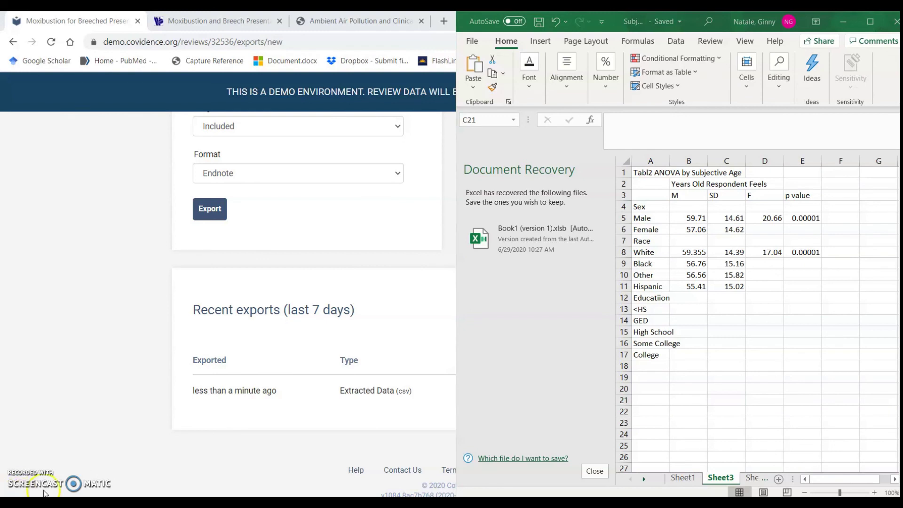
pyautogui.click(842, 22)
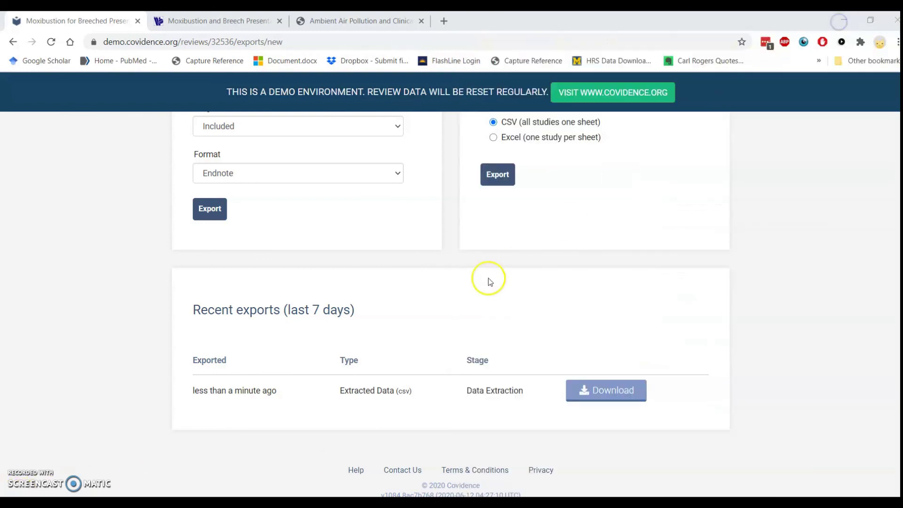
# Step: Leave the export page and return to the review summary
pyautogui.scroll(4, 423, 298)
pyautogui.click(190, 169)
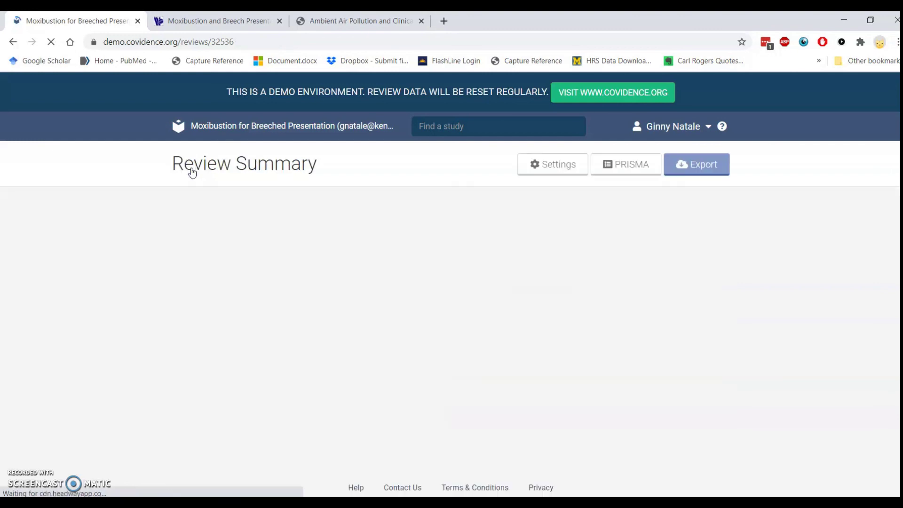
pyautogui.click(308, 219)
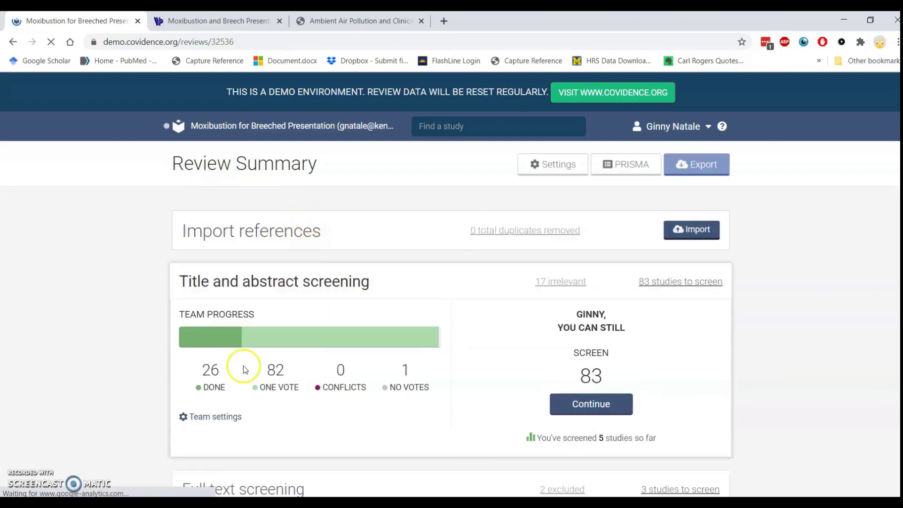